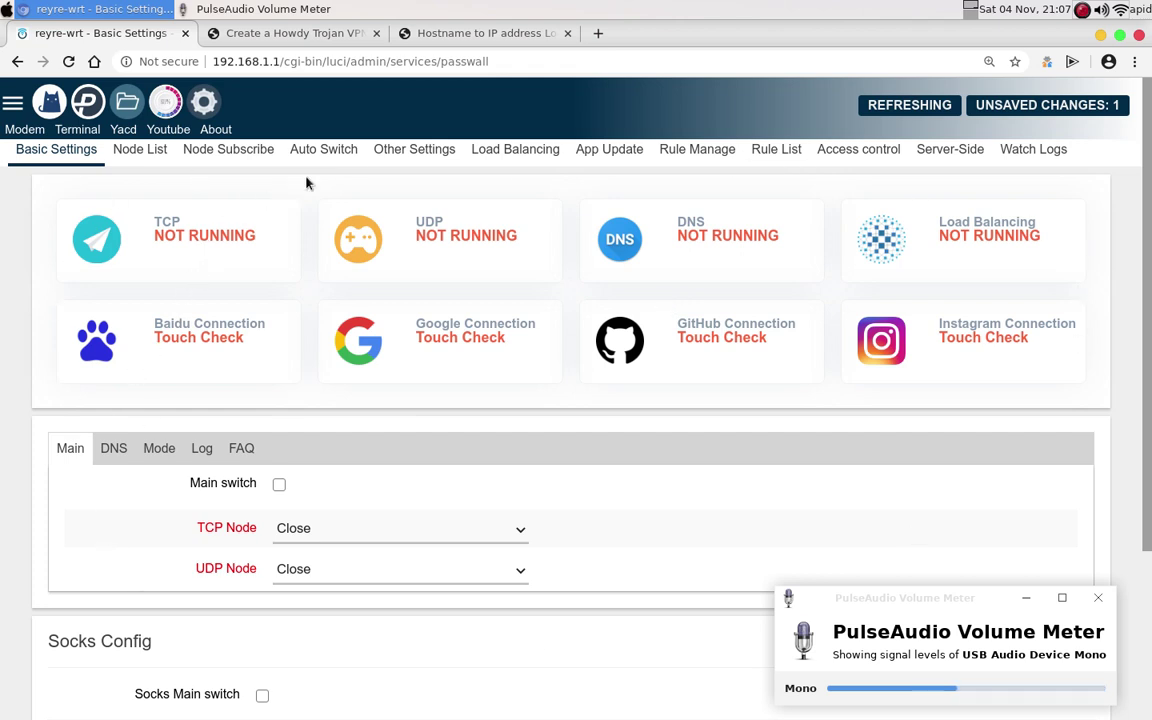
Step: Open PassWall's Other Settings and revert the unsaved configuration change
{"action": "left_click", "coordinate": [413, 150]}
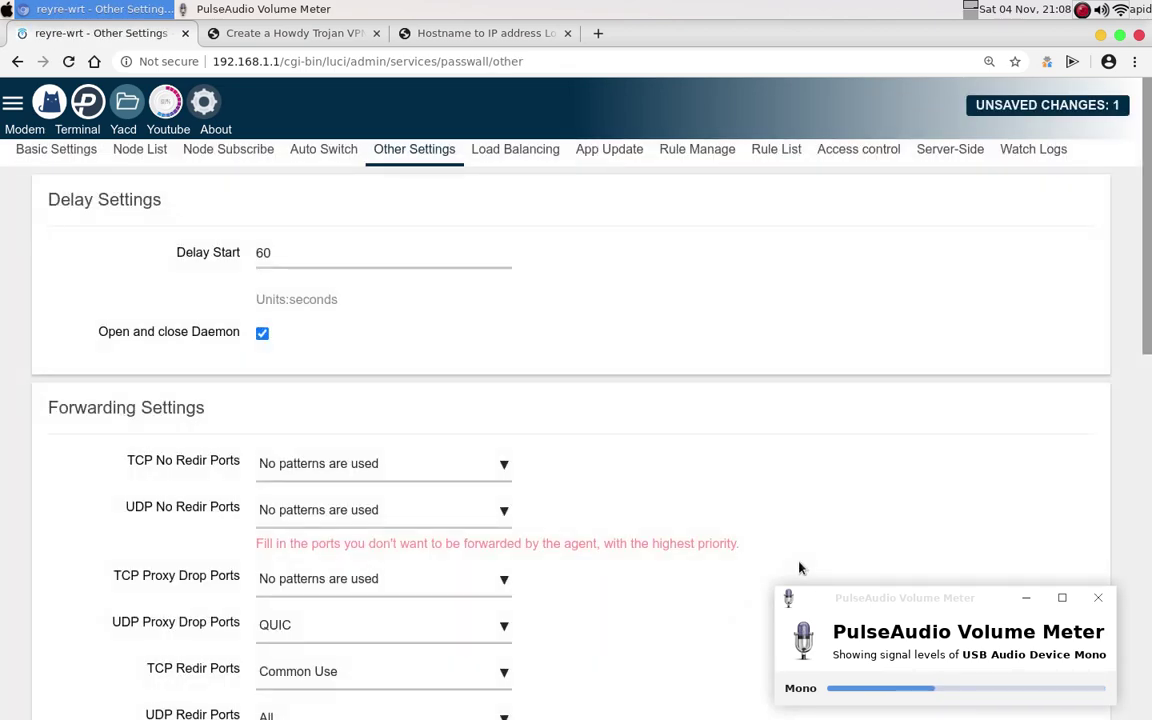
{"action": "left_click", "coordinate": [1108, 112]}
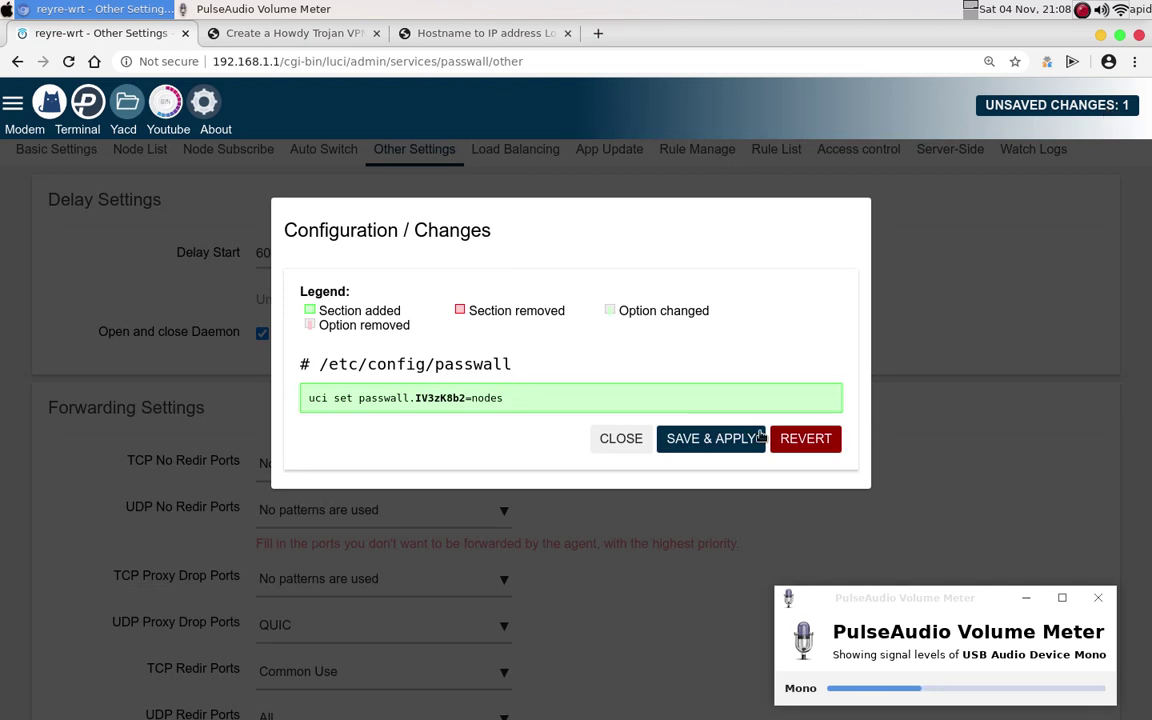
{"action": "left_click", "coordinate": [808, 438]}
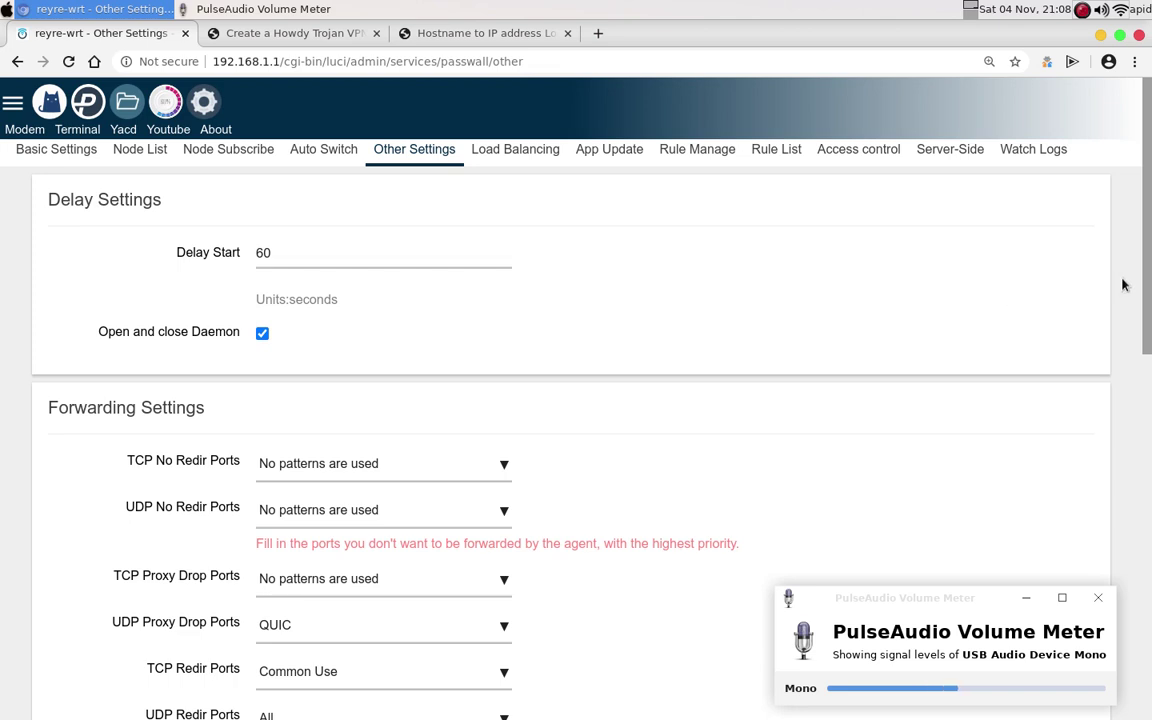
Step: Set TCP Redir Ports to All in the forwarding settings, then save and apply the settings
{"action": "left_click_drag", "start_coordinate": [1149, 267], "coordinate": [1149, 393]}
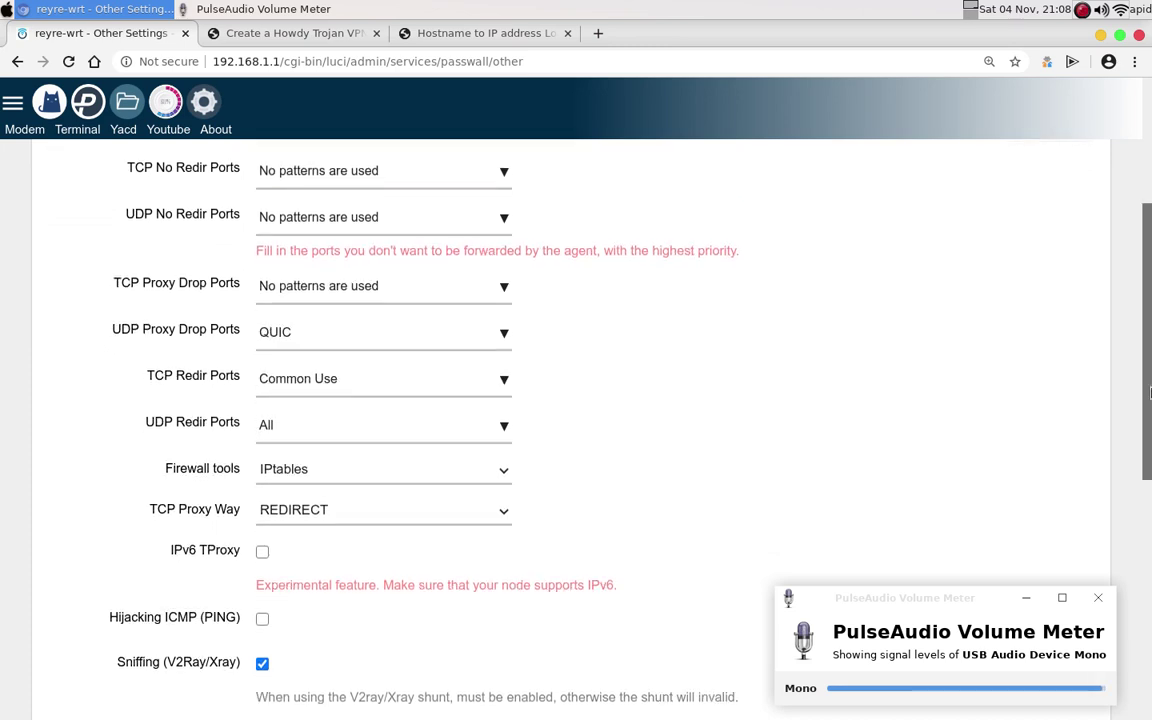
{"action": "left_click", "coordinate": [405, 386]}
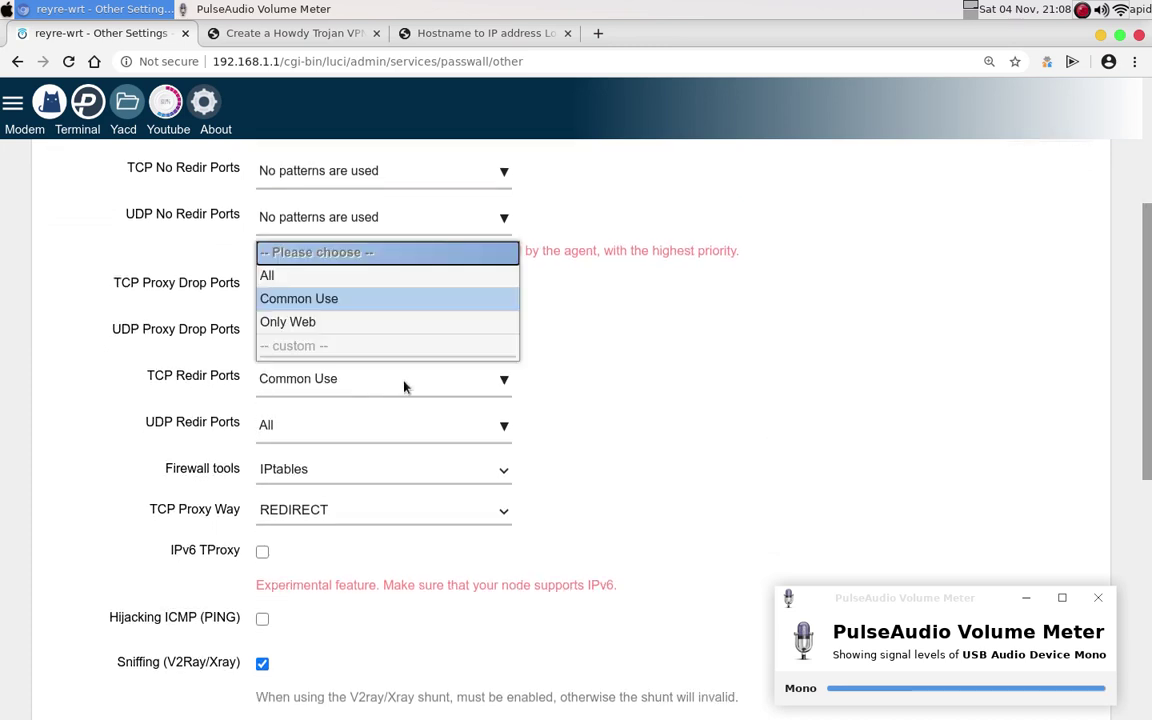
{"action": "left_click", "coordinate": [357, 277]}
{"action": "left_click_drag", "start_coordinate": [1149, 478], "coordinate": [1146, 632]}
{"action": "left_click_drag", "start_coordinate": [942, 598], "coordinate": [345, 614]}
{"action": "left_click", "coordinate": [995, 643]}
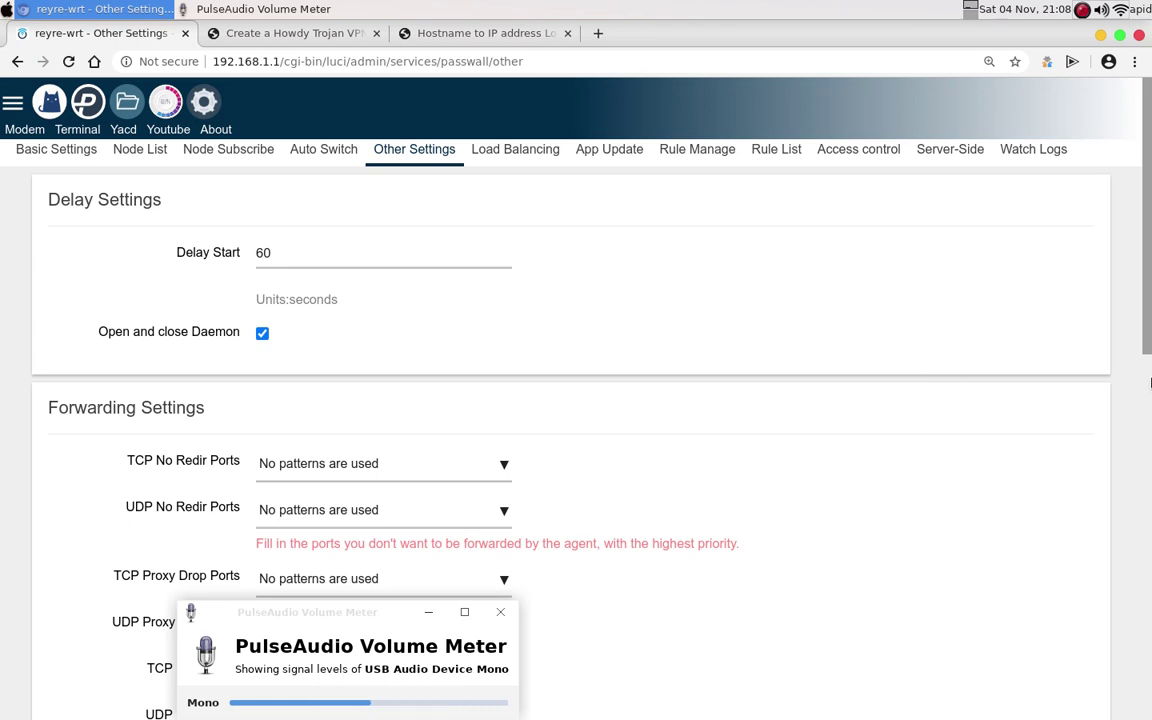
{"action": "left_click_drag", "start_coordinate": [1149, 301], "coordinate": [1149, 244]}
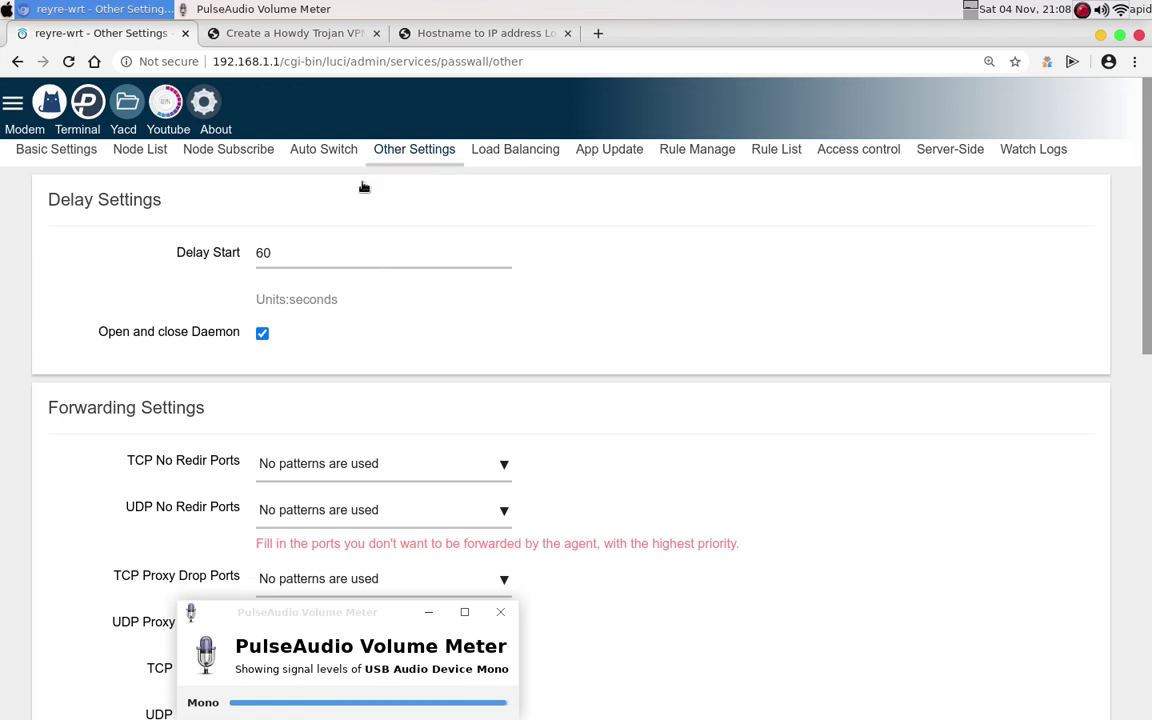
Step: Add a new node in the Node List and set its remarks to "trojan"
{"action": "left_click", "coordinate": [140, 149]}
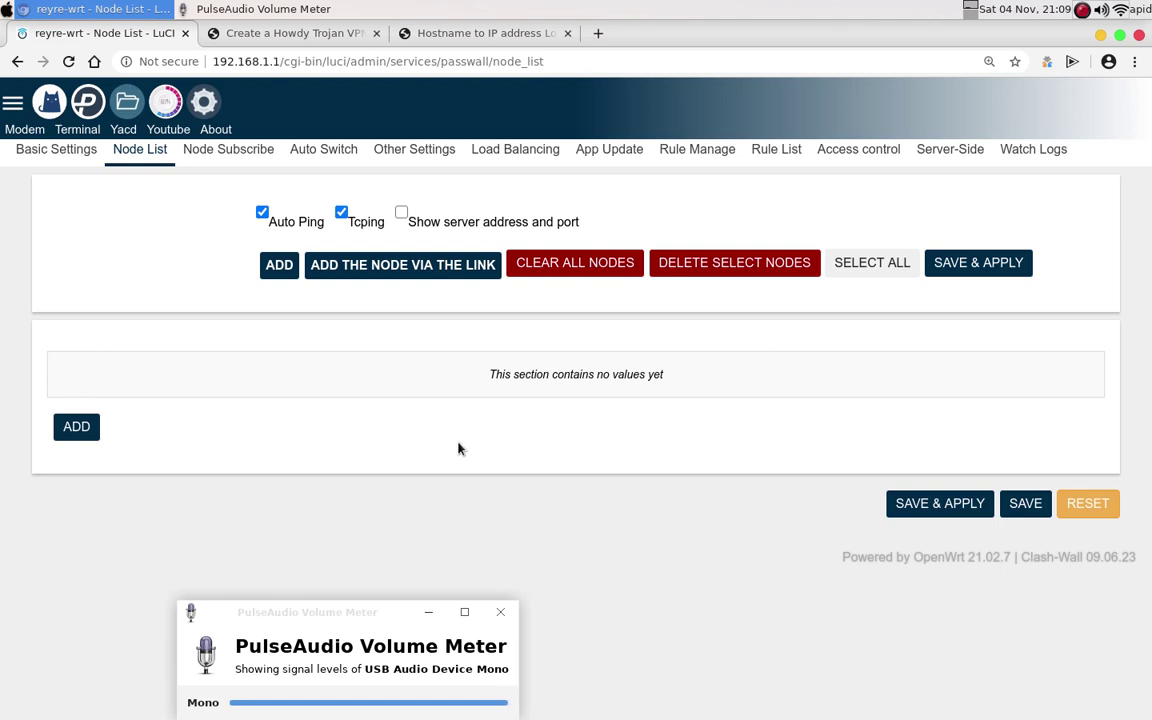
{"action": "left_click", "coordinate": [83, 433]}
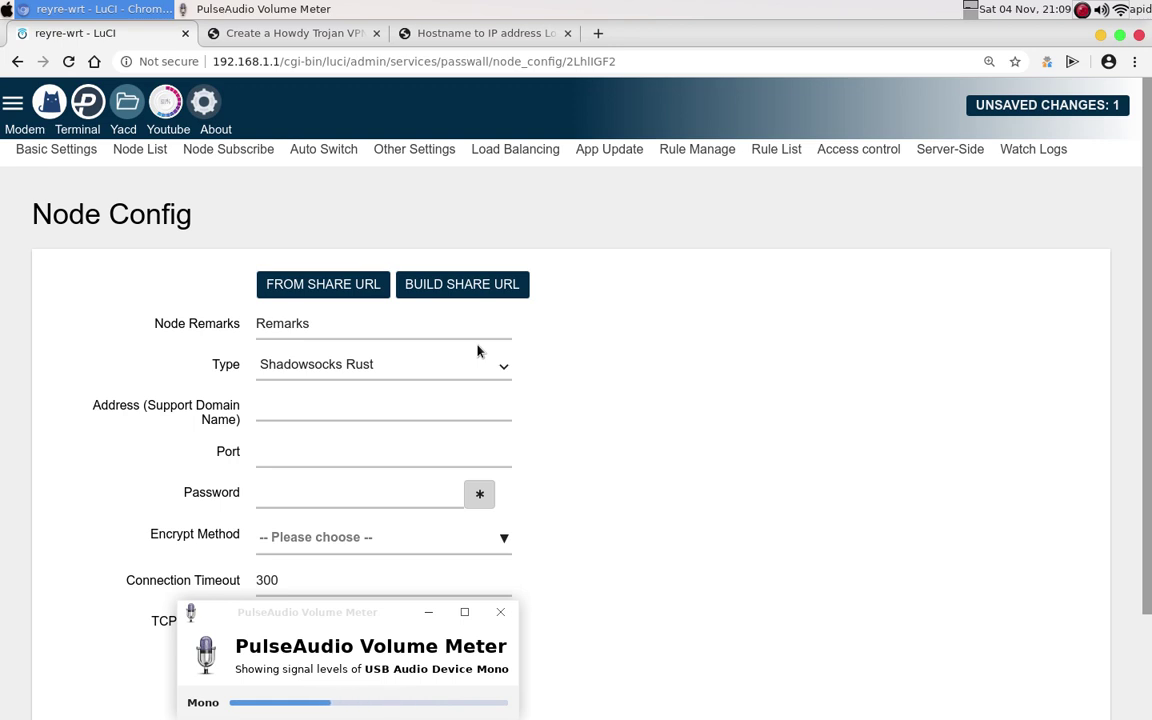
{"action": "left_click", "coordinate": [447, 336]}
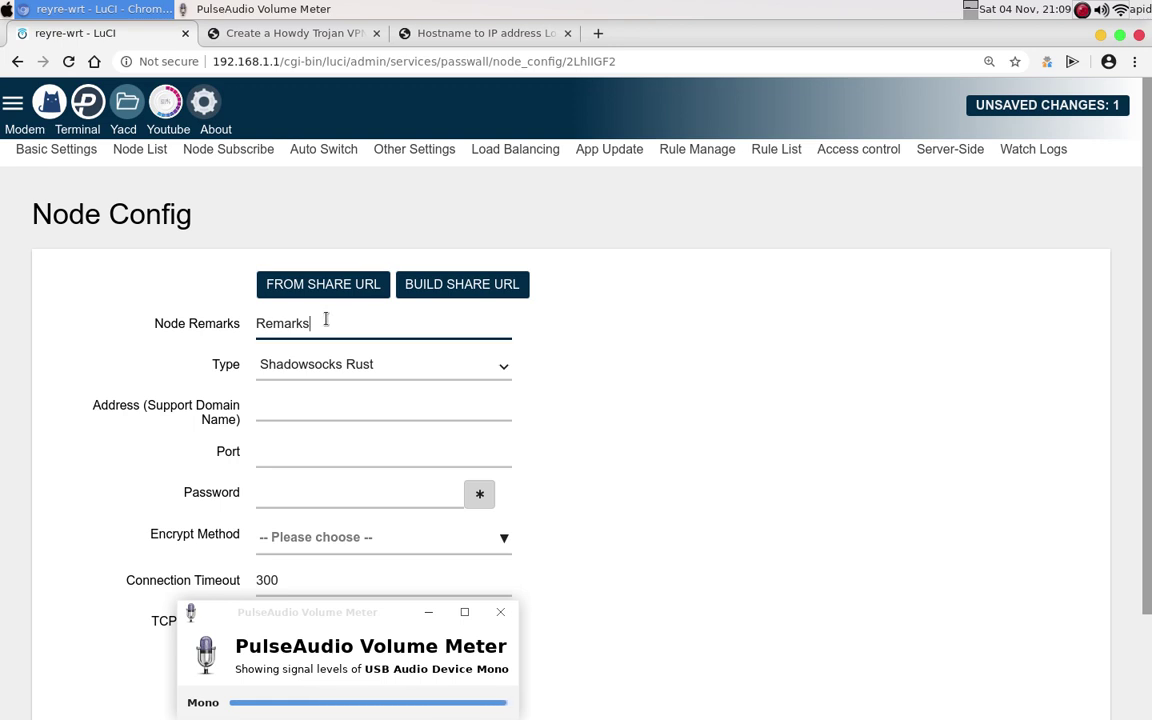
{"action": "left_click_drag", "start_coordinate": [324, 322], "coordinate": [243, 323]}
{"action": "type", "text": "trojan"}
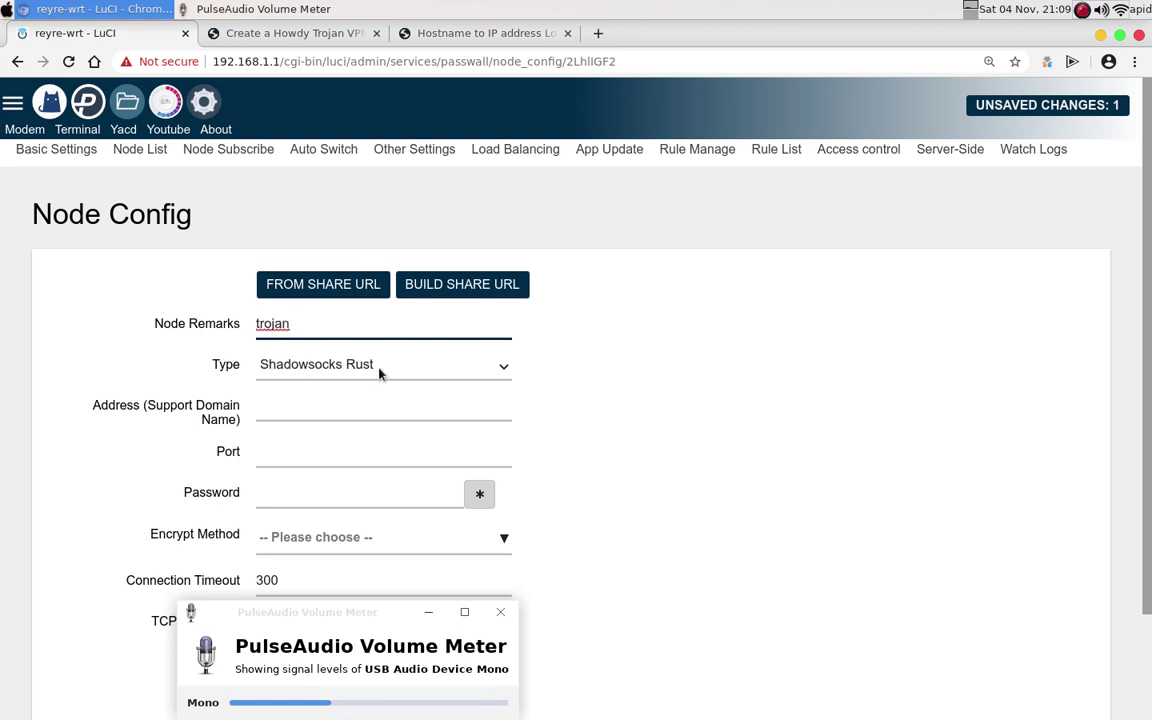
Step: Set the node's type to Xray and its protocol to Trojan
{"action": "left_click", "coordinate": [465, 368]}
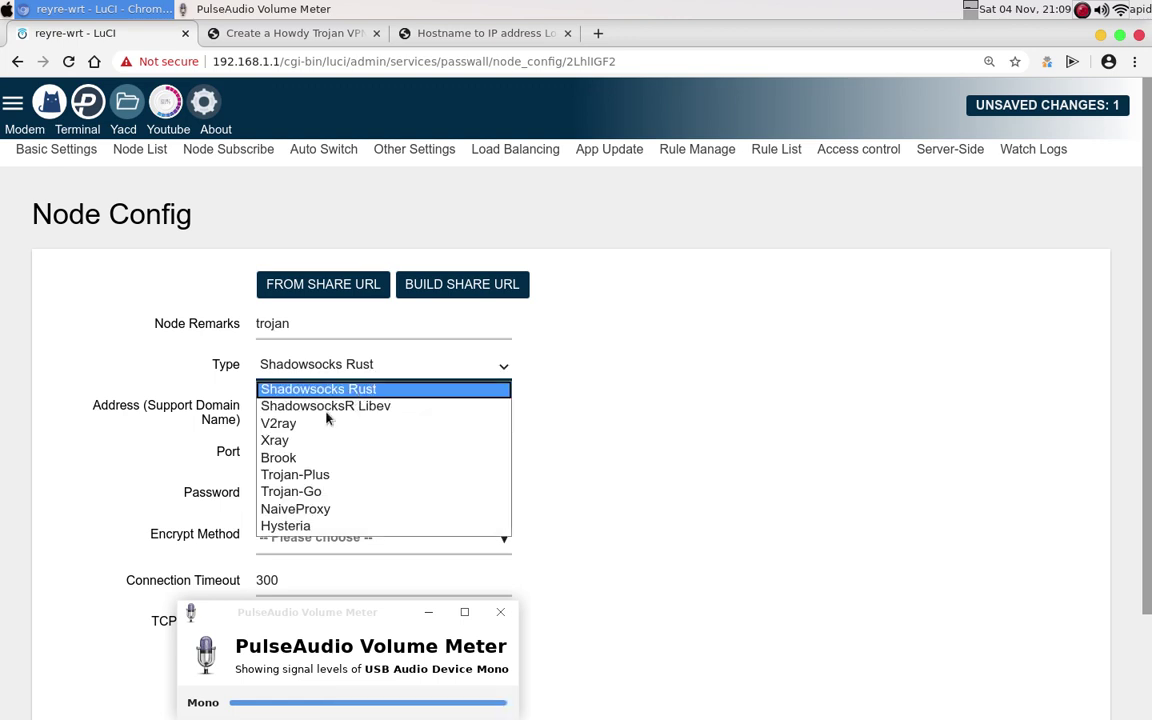
{"action": "left_click", "coordinate": [390, 440]}
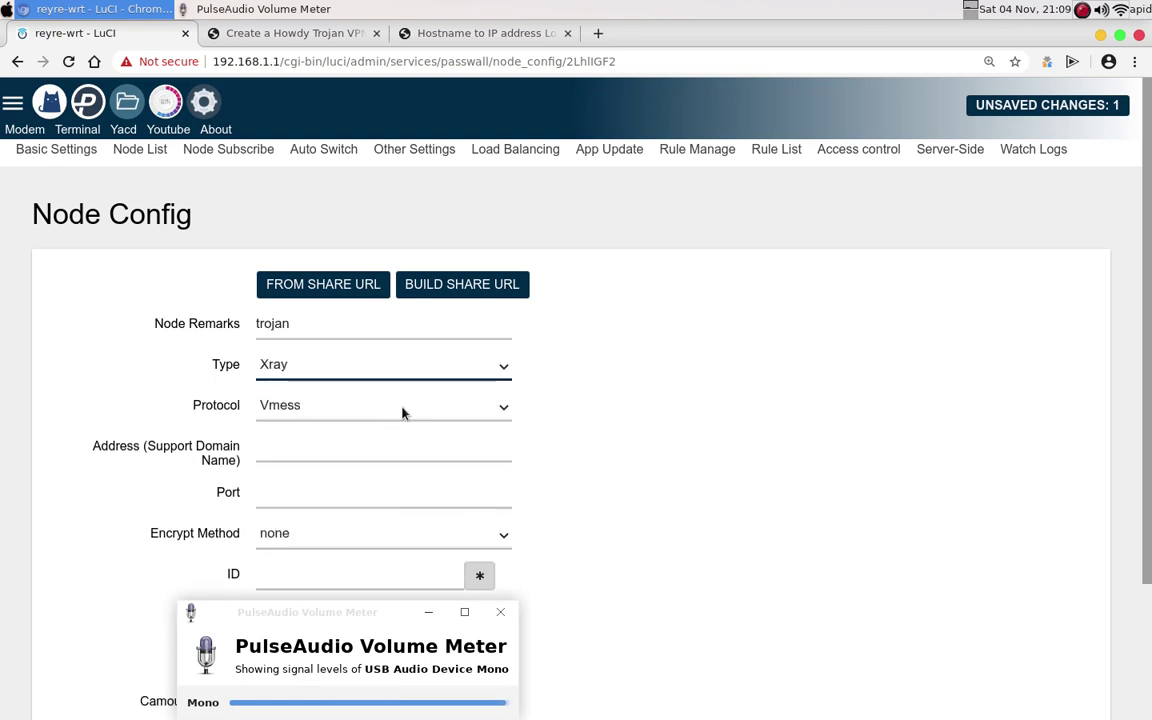
{"action": "left_click", "coordinate": [401, 411]}
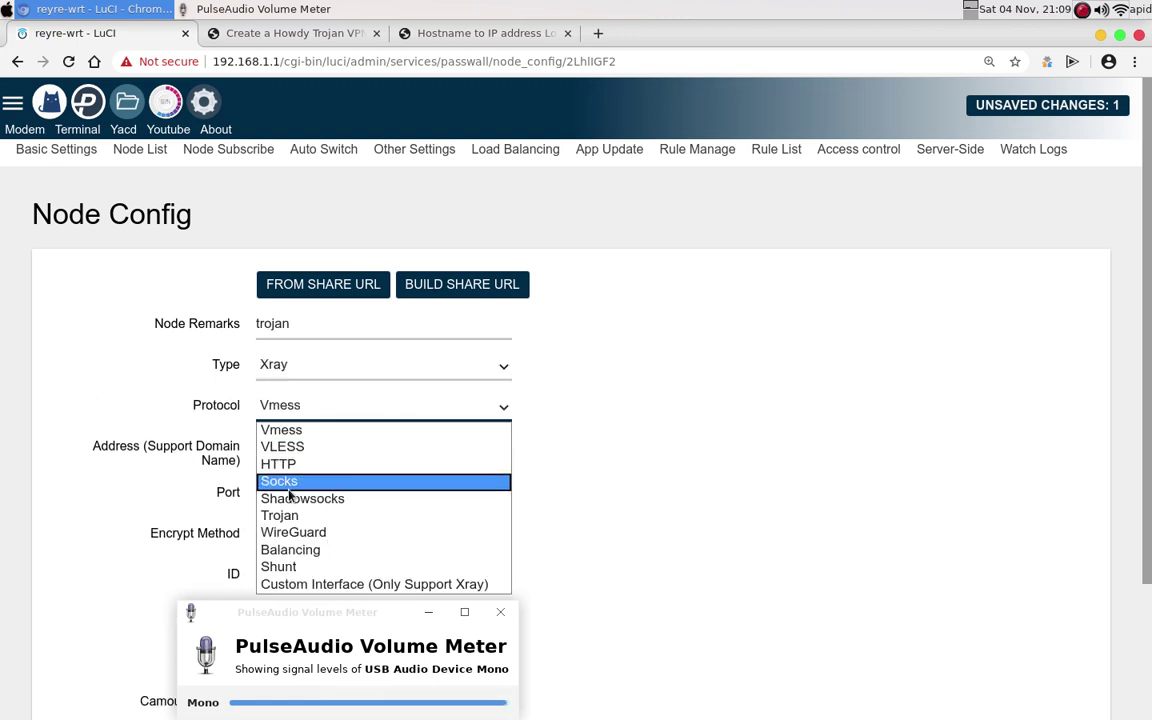
{"action": "left_click", "coordinate": [321, 516]}
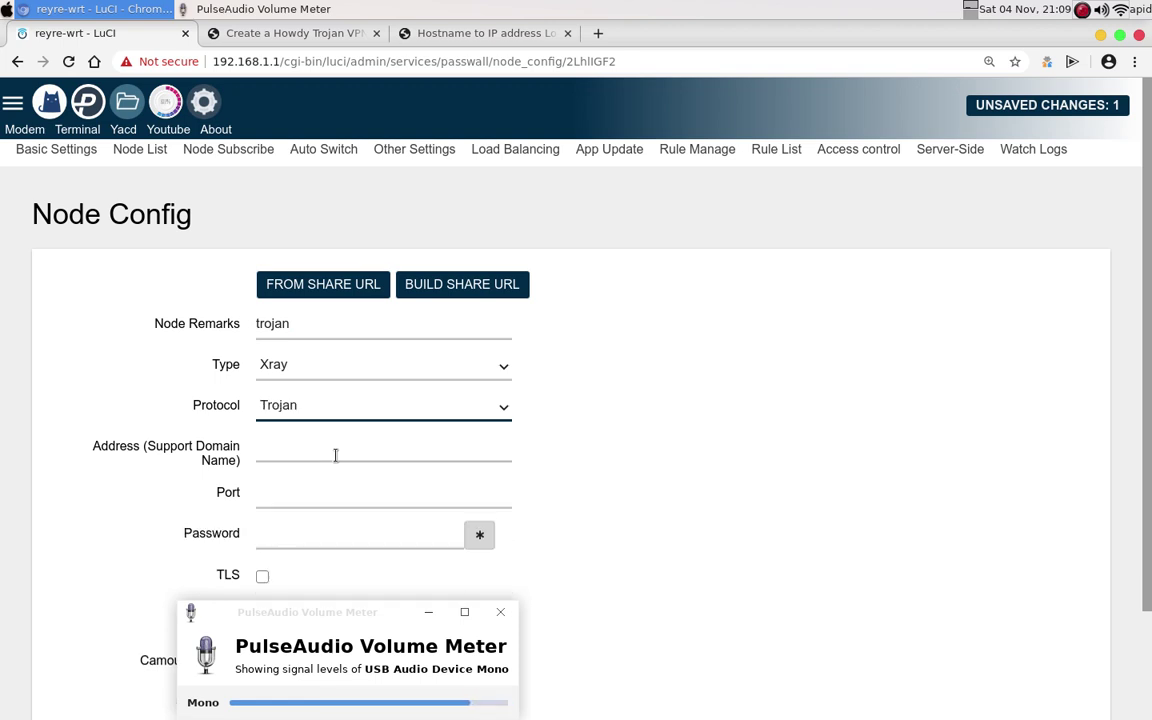
Step: Copy the IPv4 address found for sg3-trojan.bonds.id from the open Hostname to IP Address lookup page
{"action": "left_click", "coordinate": [333, 449]}
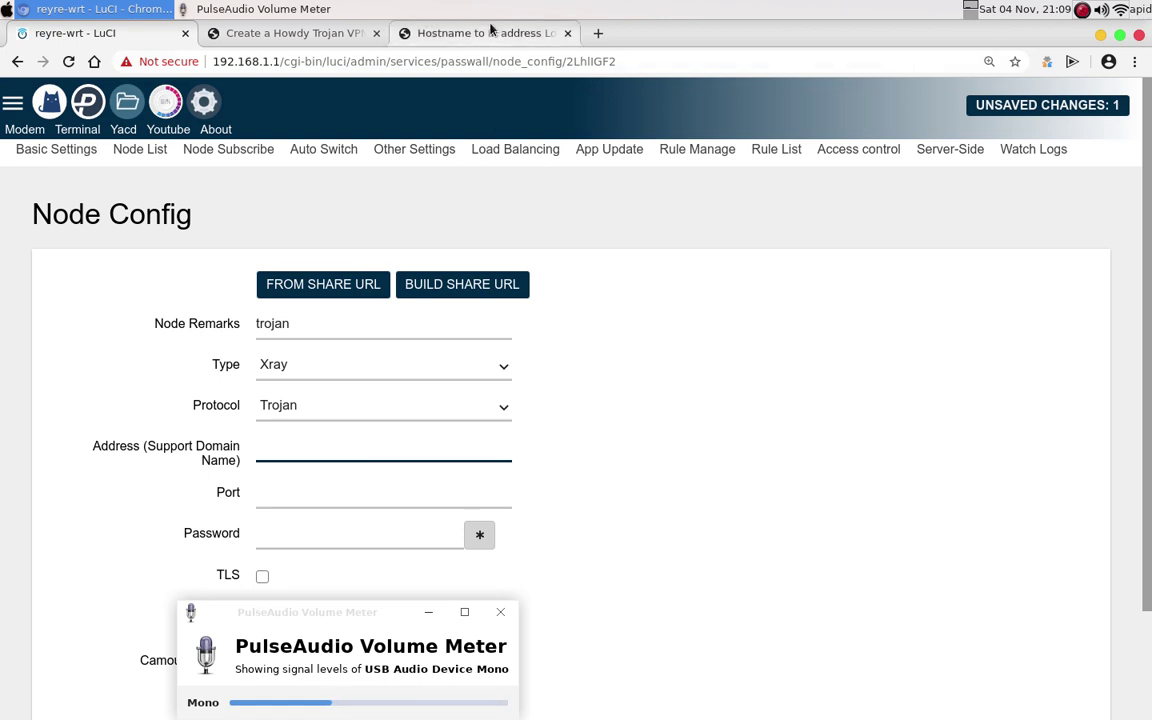
{"action": "left_click", "coordinate": [295, 33]}
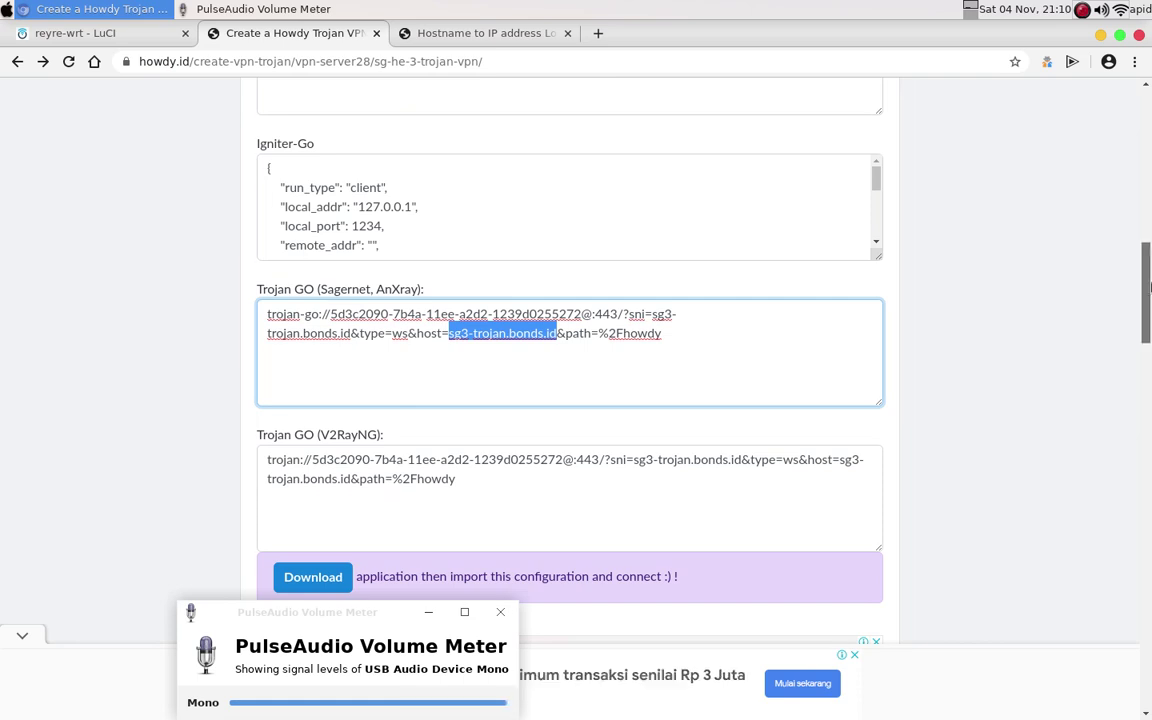
{"action": "mouse_move", "coordinate": [1147, 270]}
{"action": "left_mouse_down"}
{"action": "mouse_move", "coordinate": [1149, 200]}
{"action": "mouse_move", "coordinate": [1147, 259]}
{"action": "left_mouse_up"}
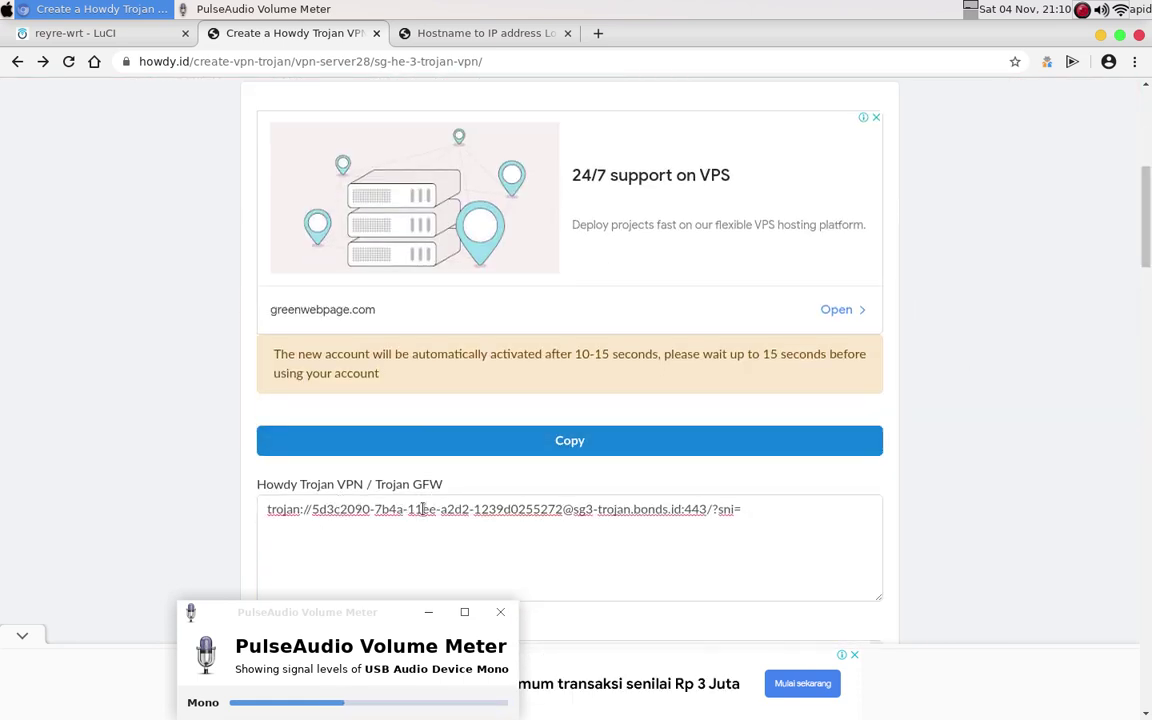
{"action": "left_click", "coordinate": [478, 33]}
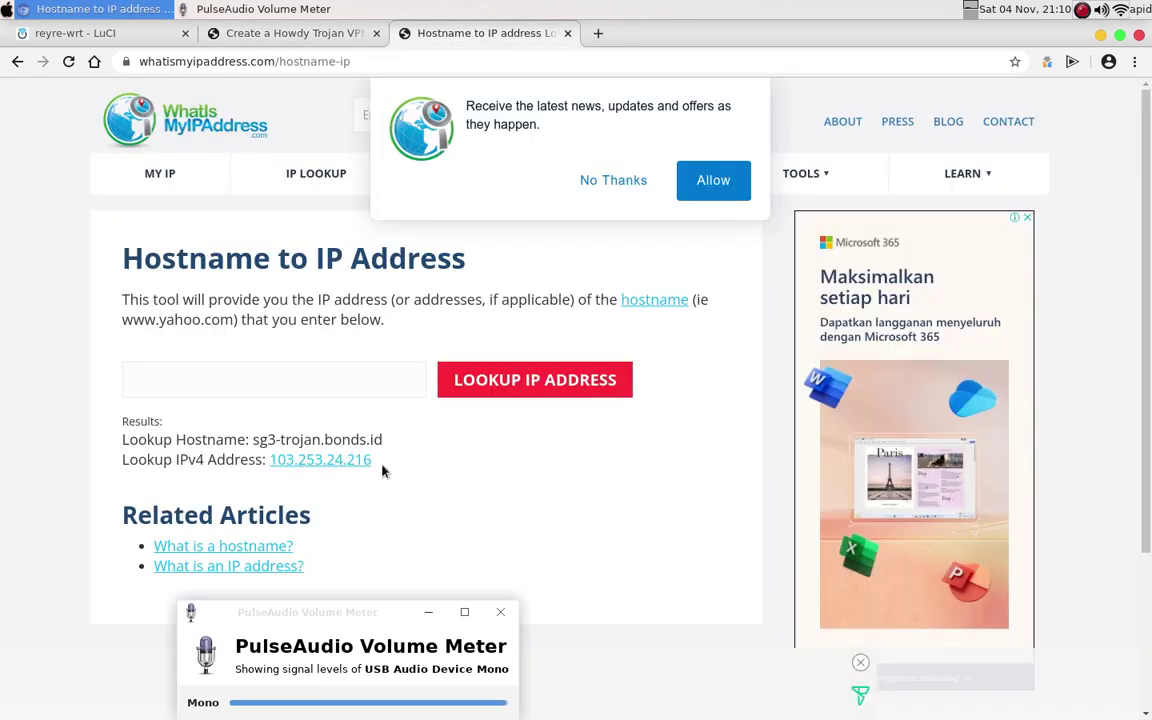
{"action": "double_click", "coordinate": [270, 465]}
{"action": "key", "text": "ctrl+c"}
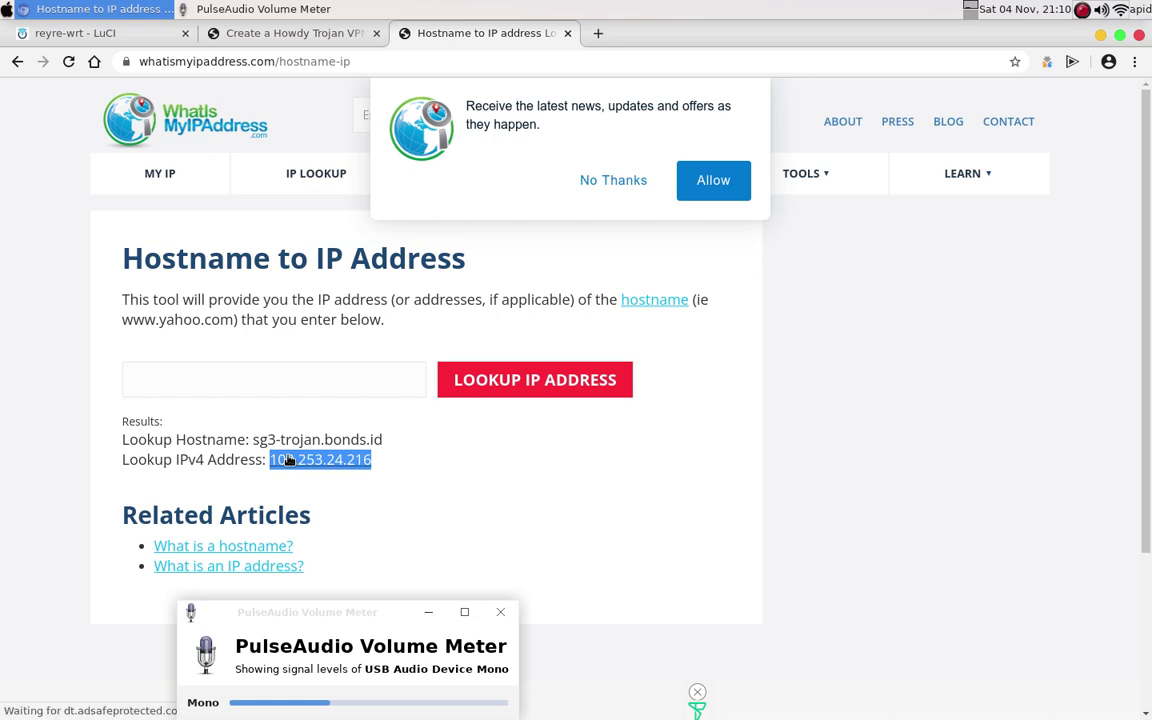
{"action": "right_click", "coordinate": [289, 460]}
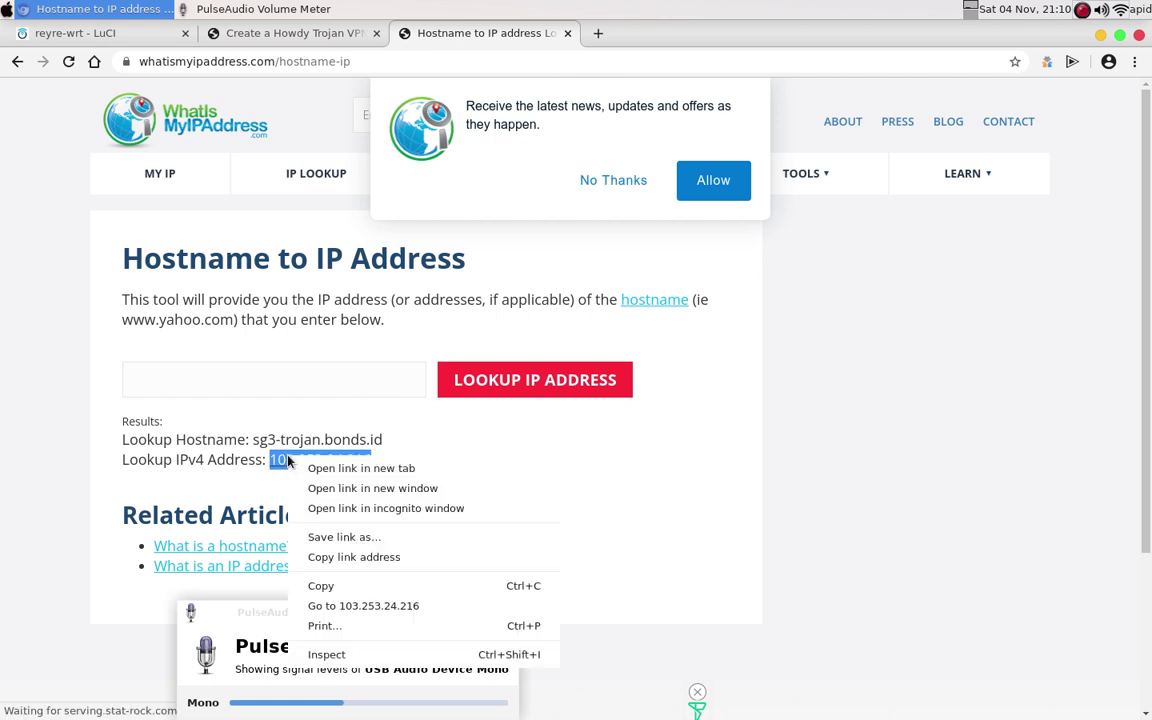
{"action": "left_click", "coordinate": [341, 587]}
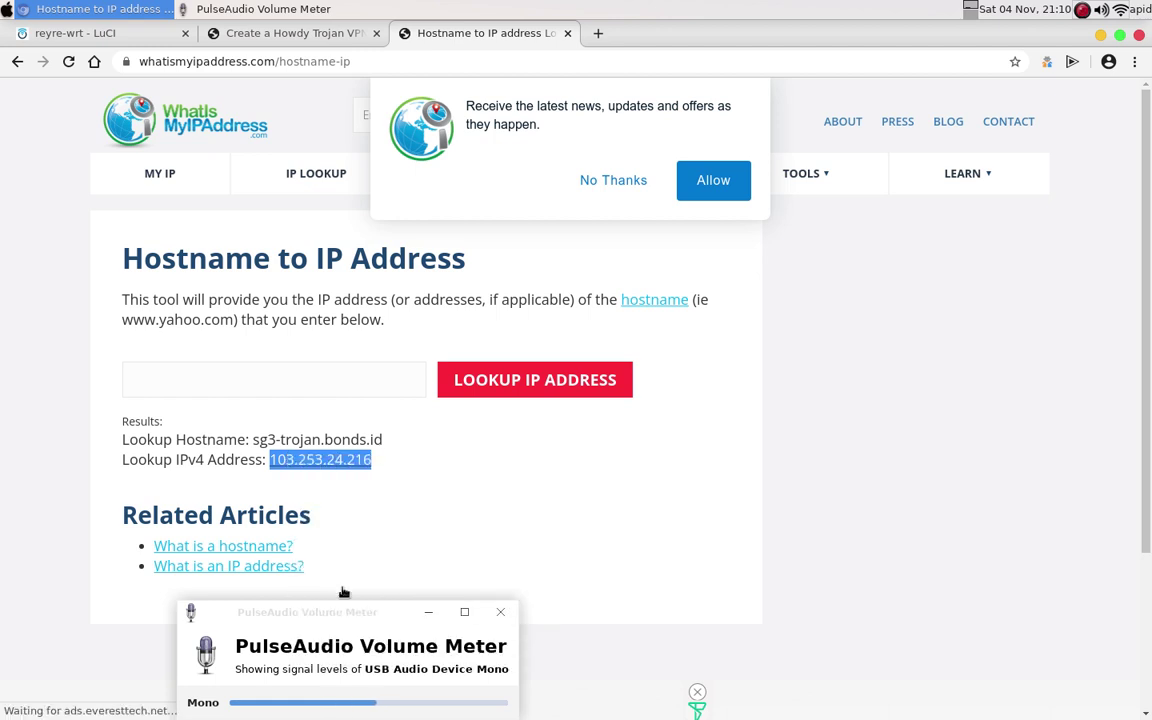
Step: Back in the node configuration, paste 103.253.24.216 as the address and set the port to 443
{"action": "left_click", "coordinate": [100, 36]}
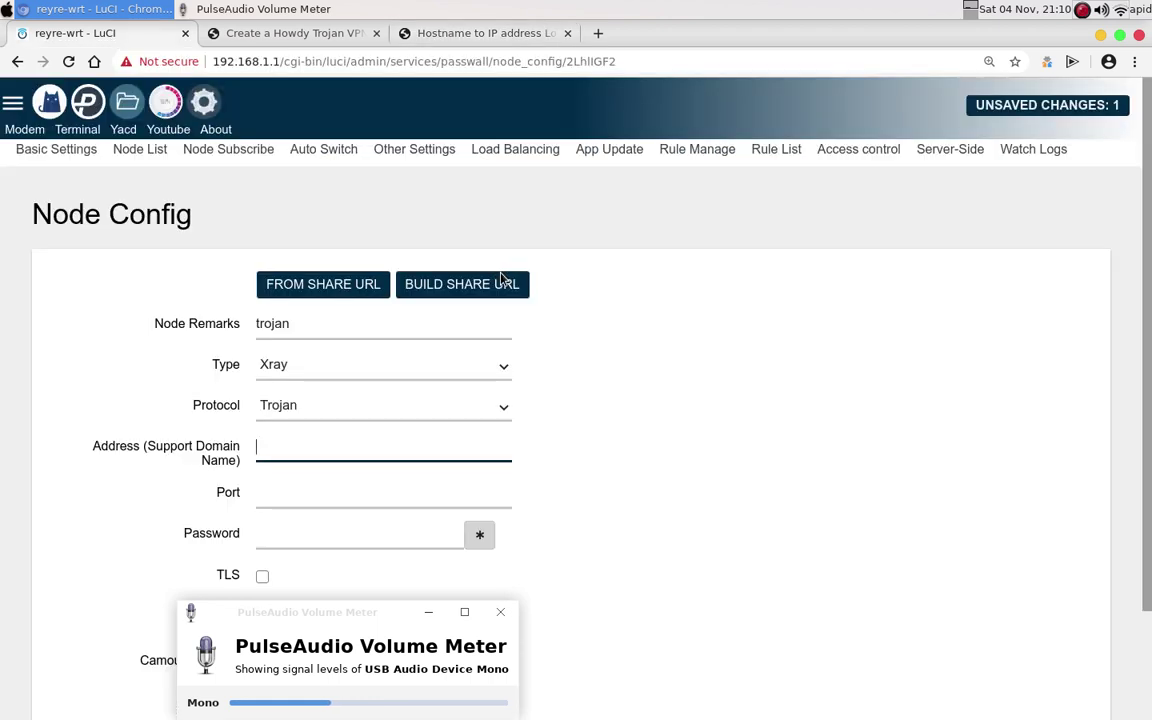
{"action": "right_click", "coordinate": [318, 449]}
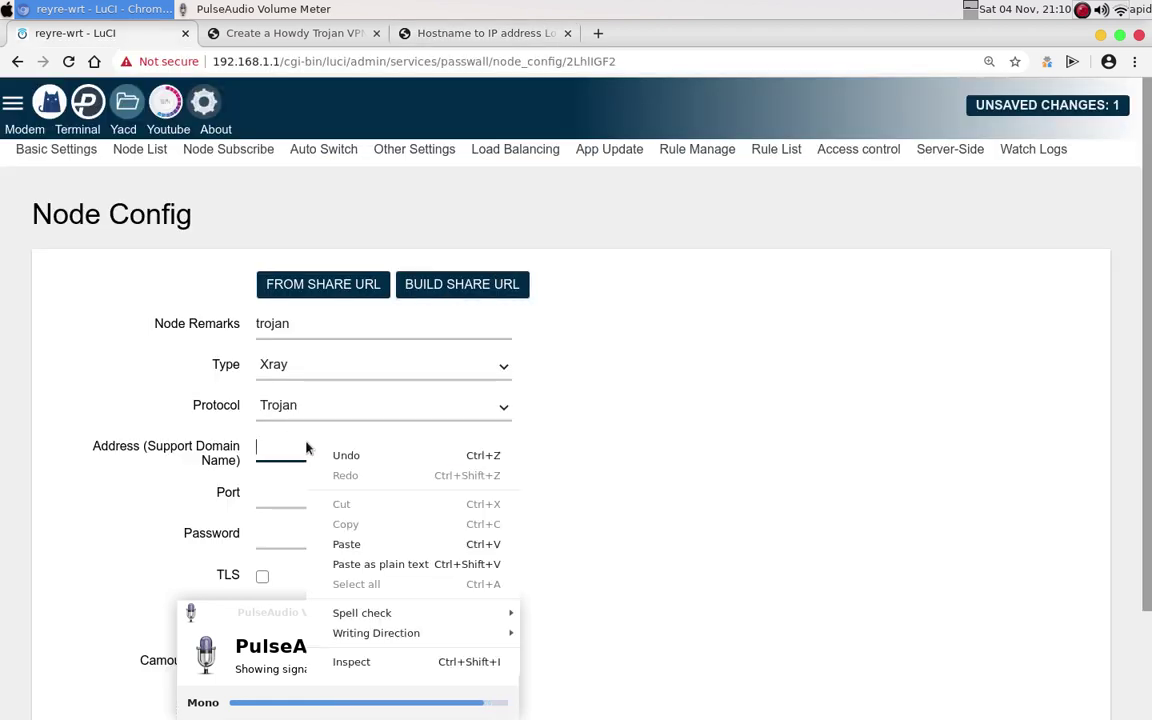
{"action": "left_click", "coordinate": [362, 545]}
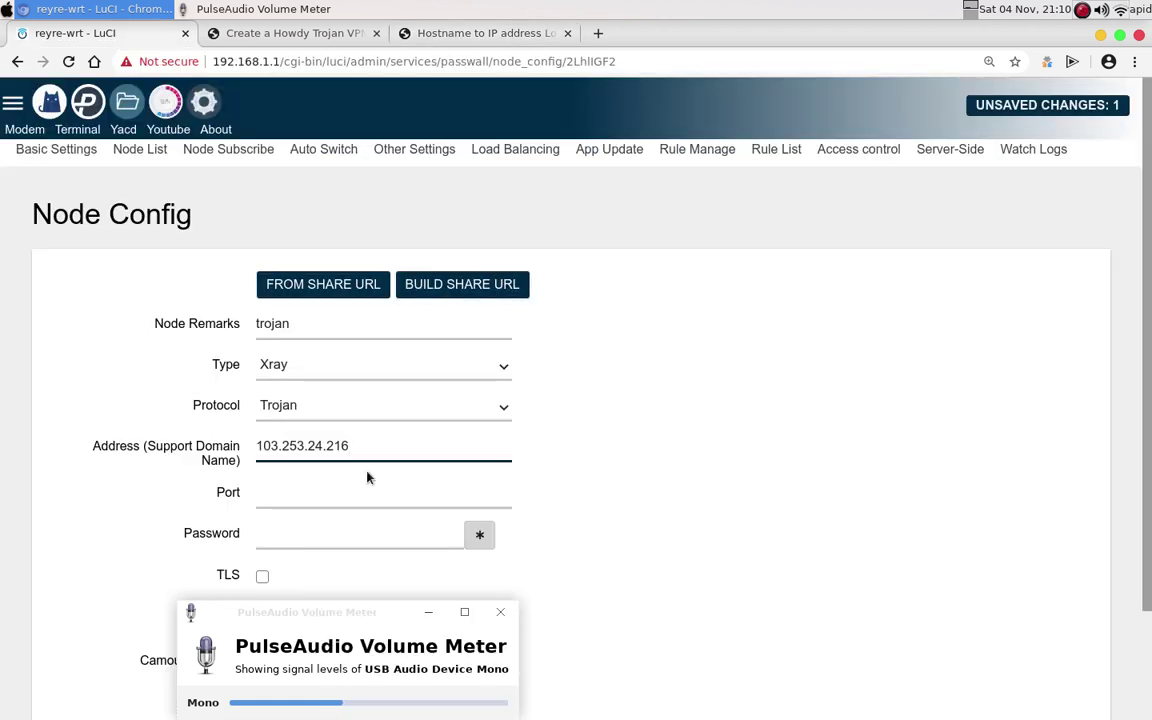
{"action": "left_click", "coordinate": [307, 488]}
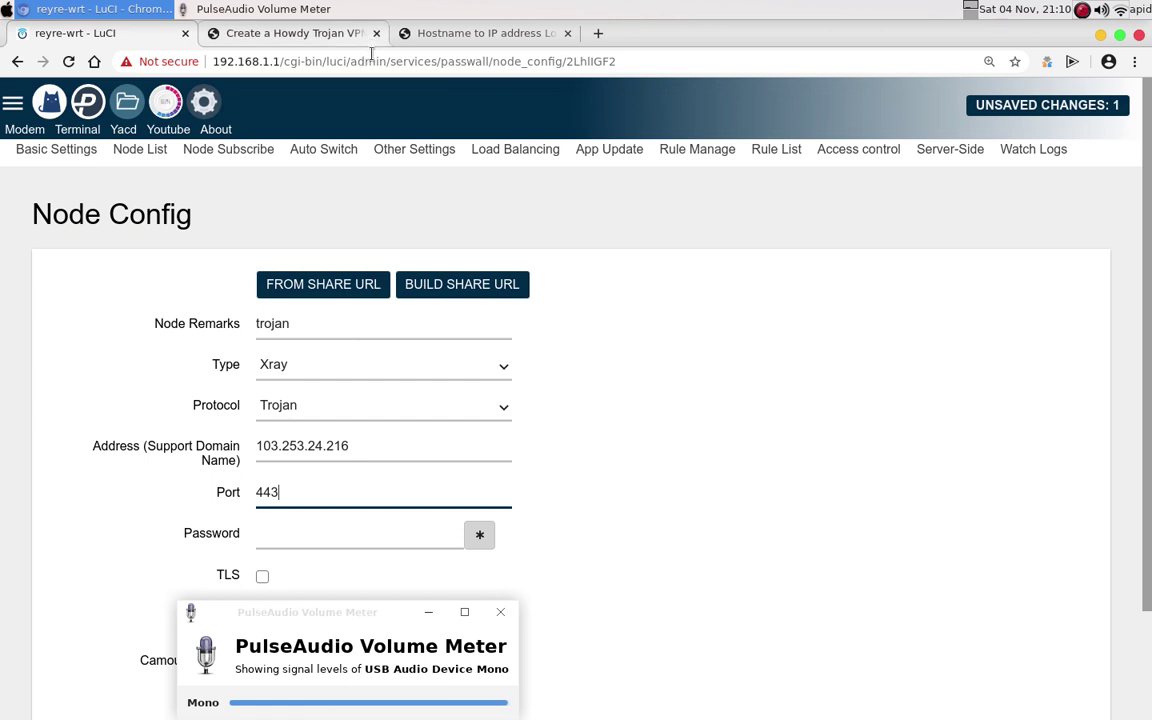
Step: Copy the password part of the Trojan GFW link on the Howdy page and paste it into the node's Password field
{"action": "left_click", "coordinate": [325, 40]}
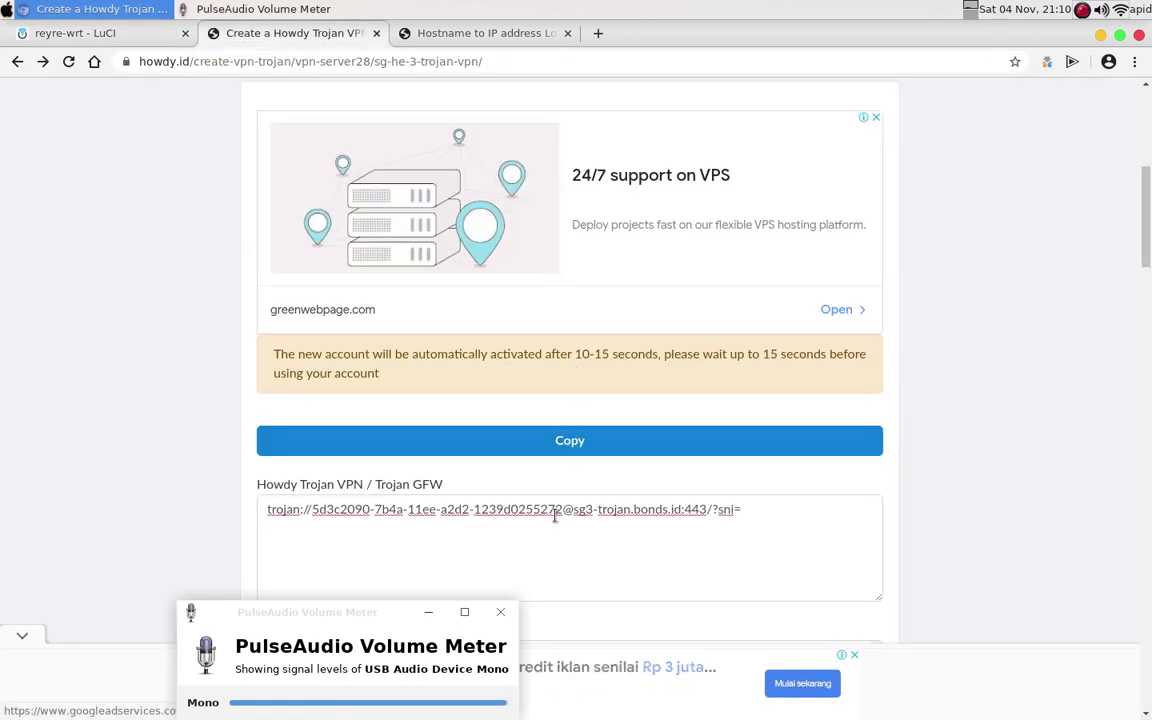
{"action": "left_click_drag", "start_coordinate": [563, 509], "coordinate": [310, 510]}
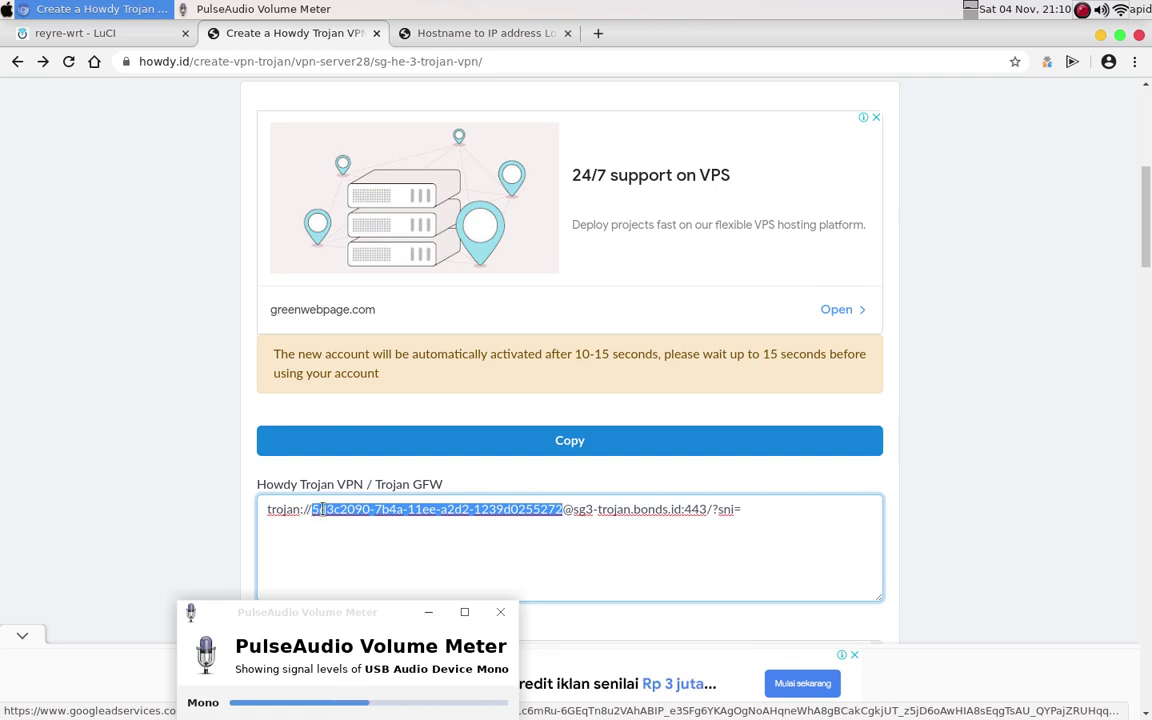
{"action": "right_click", "coordinate": [310, 510]}
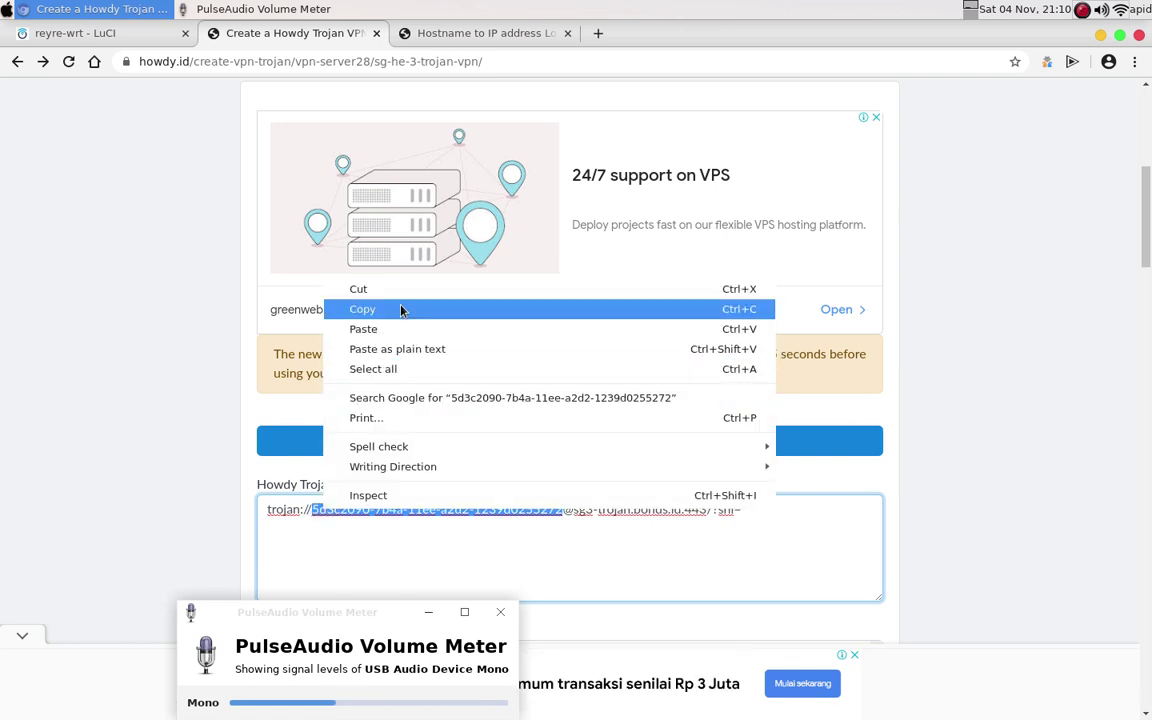
{"action": "left_click", "coordinate": [362, 309]}
{"action": "left_click", "coordinate": [70, 33]}
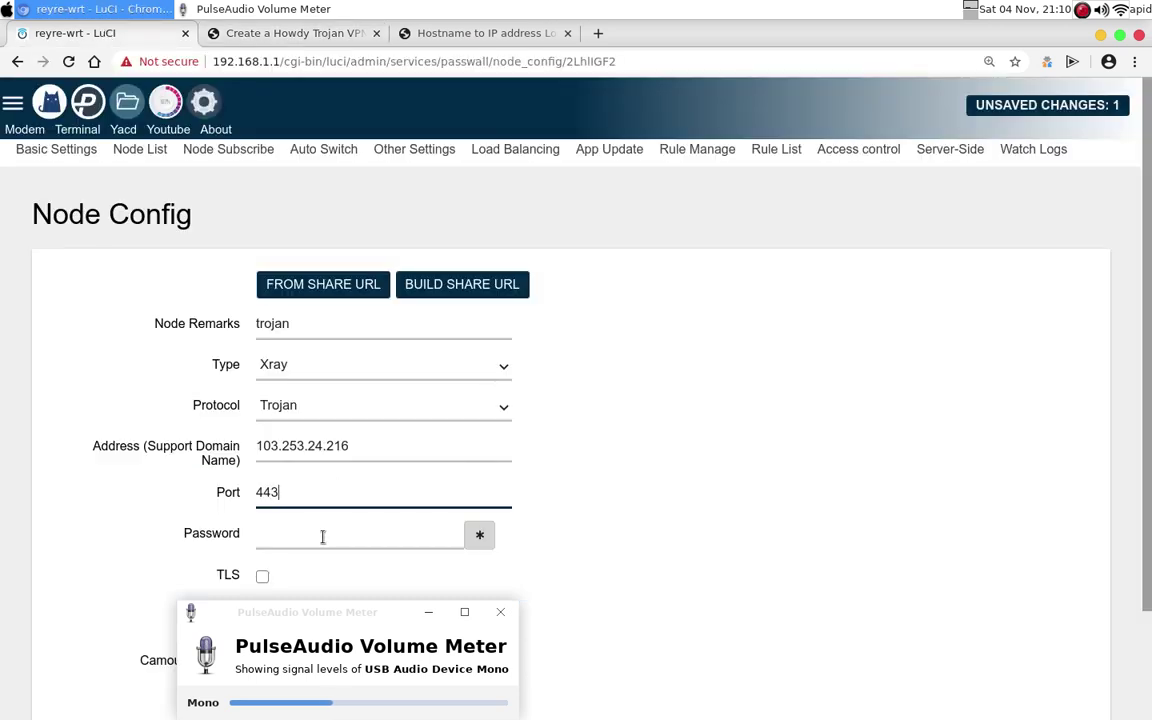
{"action": "left_click", "coordinate": [322, 537]}
{"action": "right_click", "coordinate": [324, 537]}
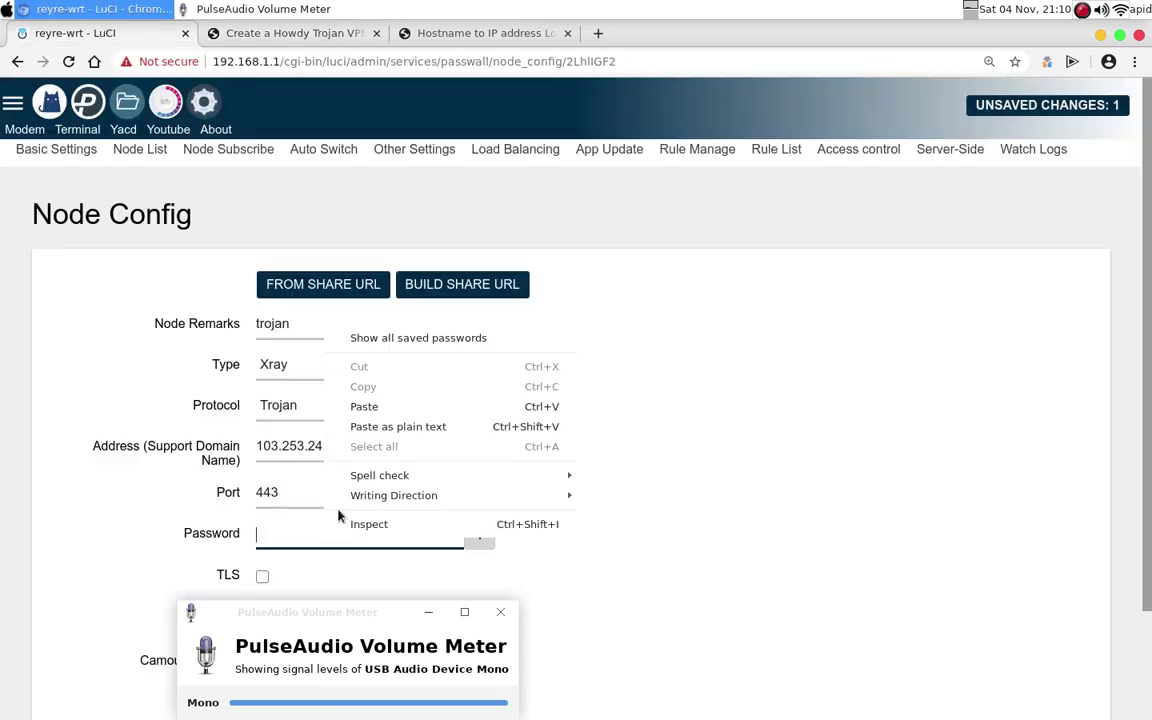
{"action": "left_click", "coordinate": [385, 410]}
Step: Enable TLS and allowInsecure for the trojan node
{"action": "left_click_drag", "start_coordinate": [299, 612], "coordinate": [860, 613]}
{"action": "left_click_drag", "start_coordinate": [1150, 266], "coordinate": [1150, 364]}
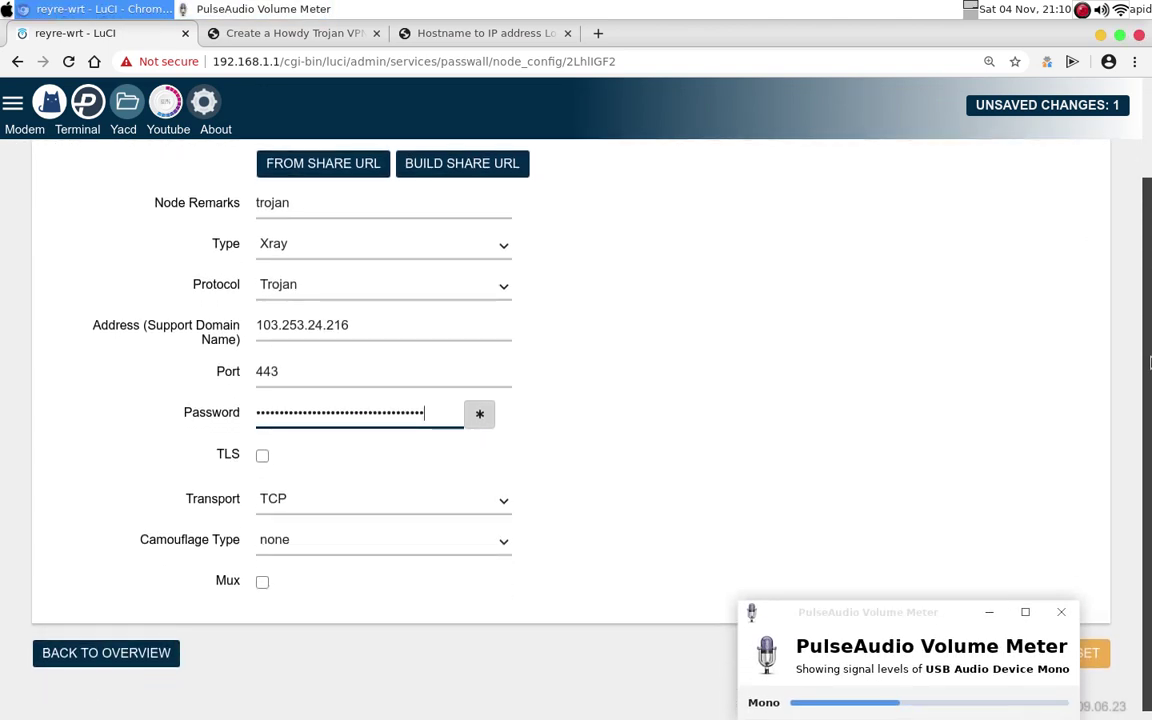
{"action": "left_click", "coordinate": [262, 454]}
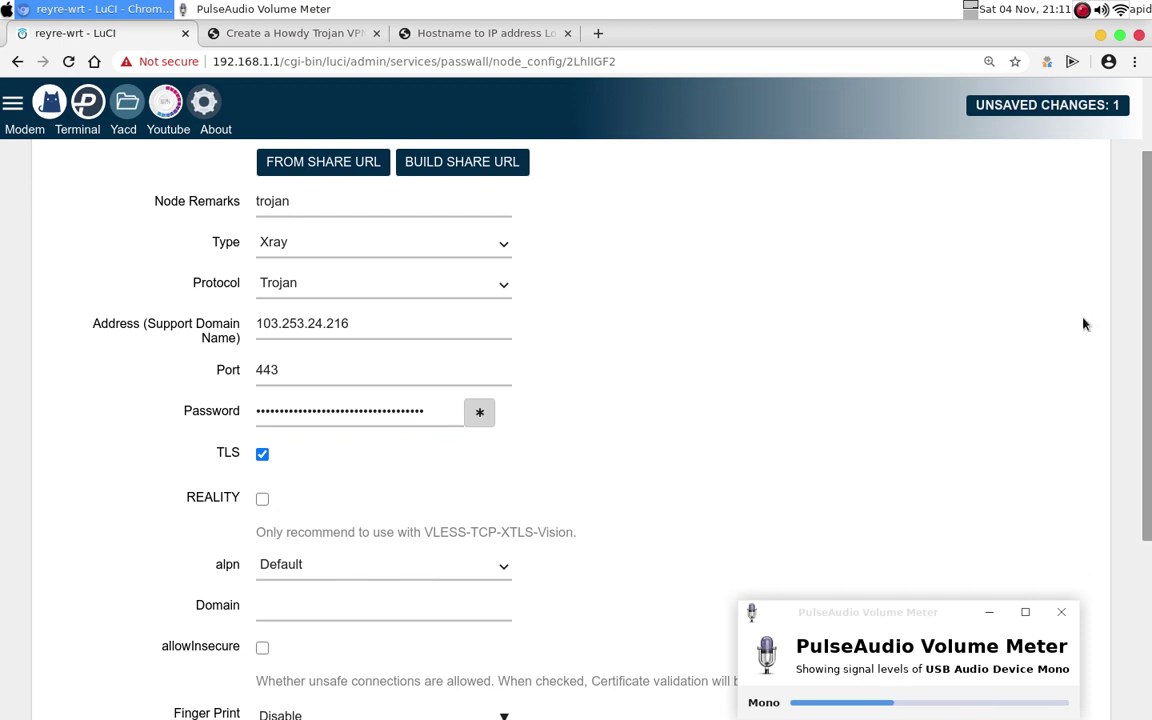
{"action": "left_click_drag", "start_coordinate": [1149, 316], "coordinate": [1149, 414]}
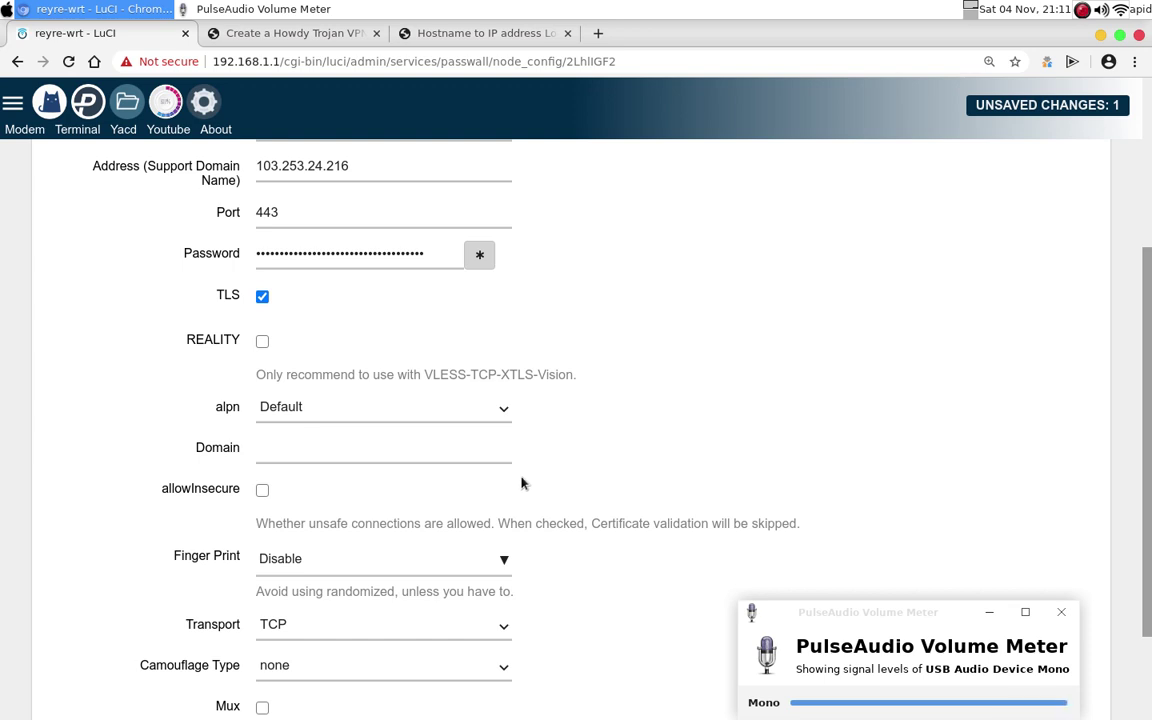
{"action": "left_click", "coordinate": [262, 492]}
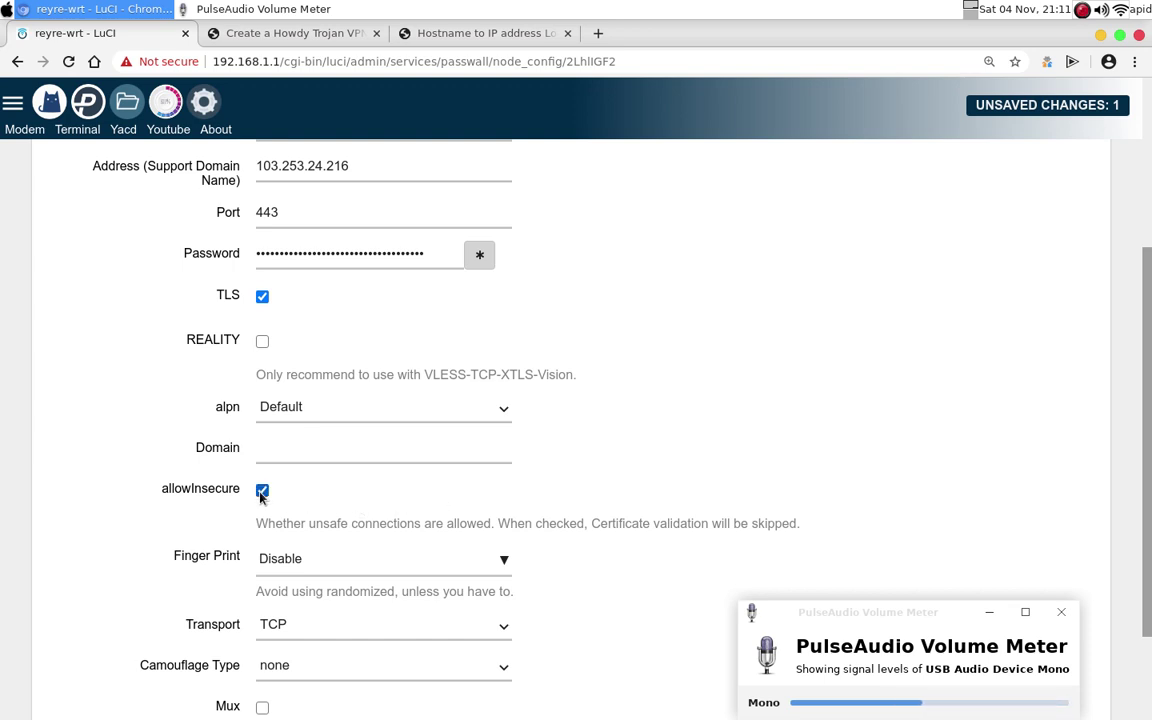
Step: Set the trojan node's Domain to sni and its transport to WebSocket
{"action": "left_click", "coordinate": [282, 455]}
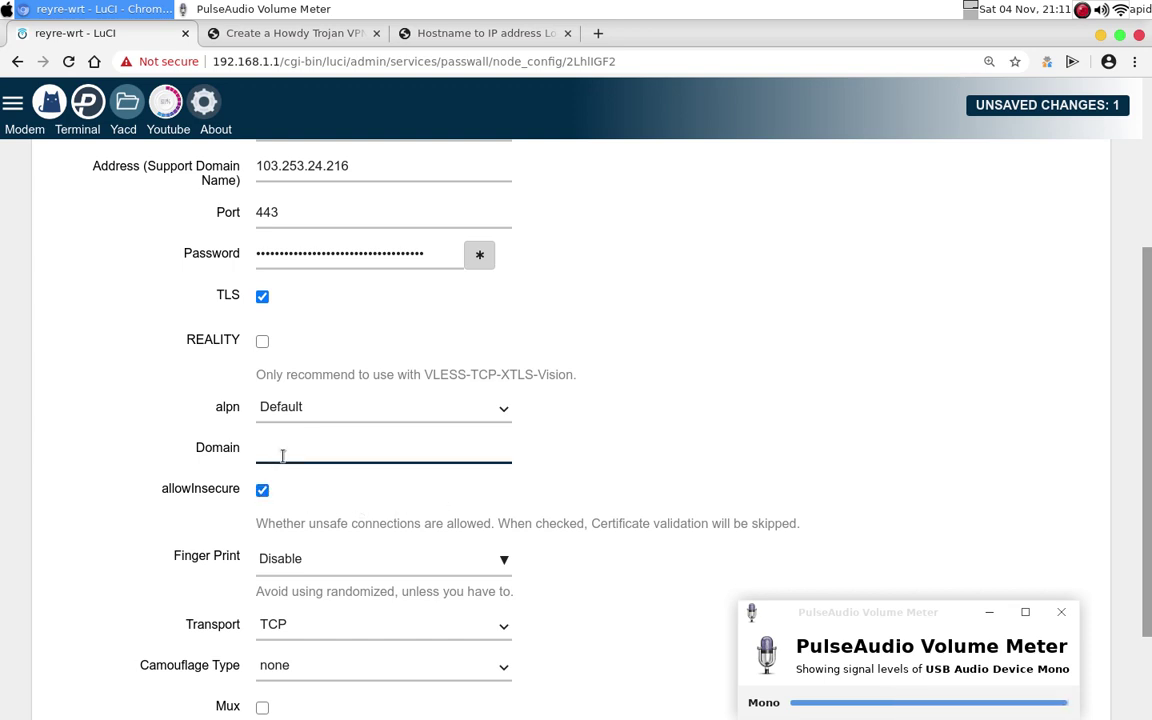
{"action": "type", "text": "sni"}
{"action": "scroll", "coordinate": [1150, 375], "scroll_direction": "down", "scroll_amount": 2}
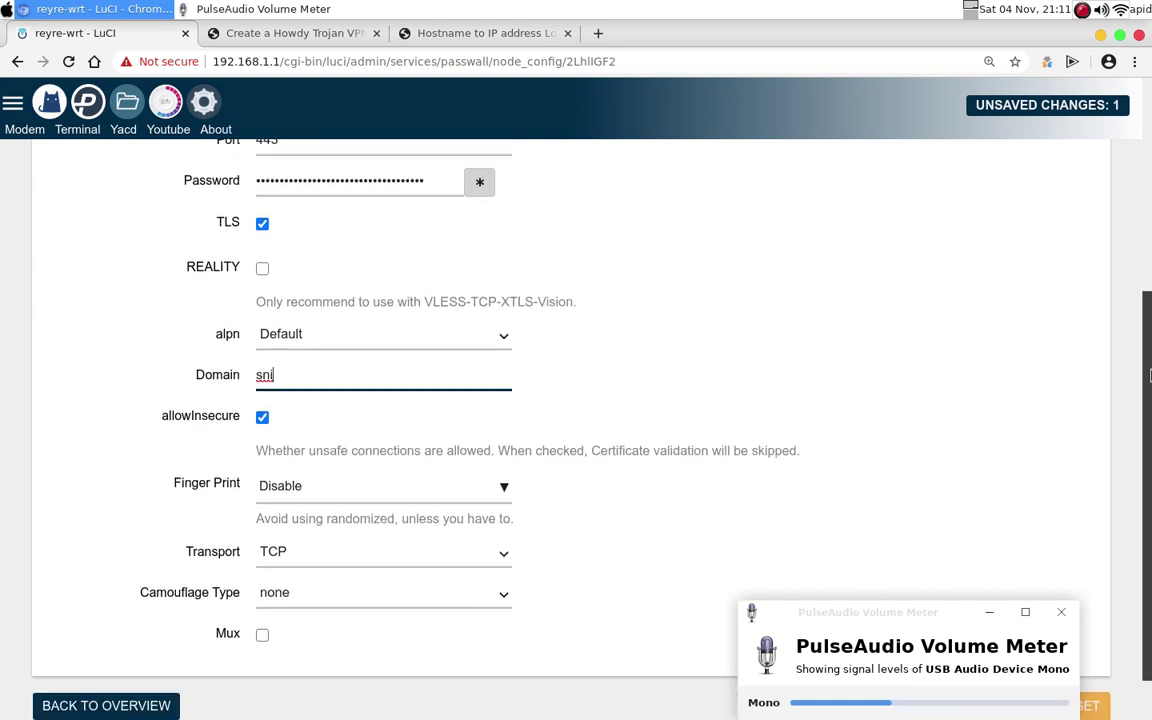
{"action": "scroll", "coordinate": [1150, 375], "scroll_direction": "down", "scroll_amount": 1}
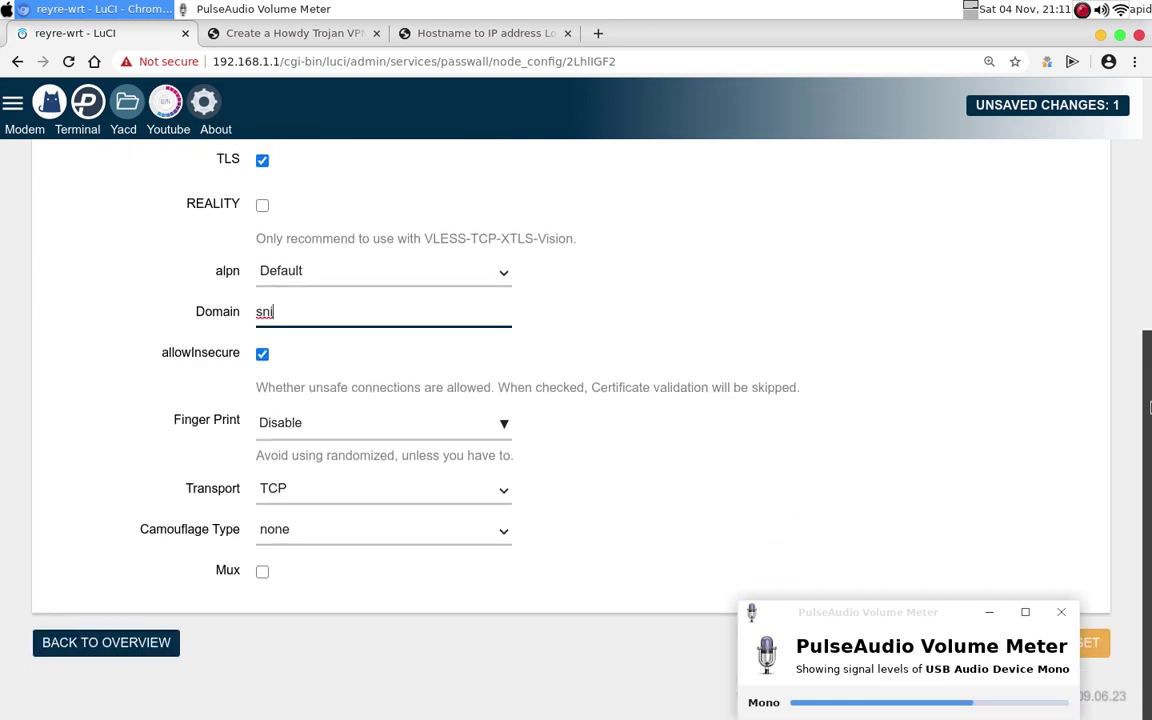
{"action": "left_click", "coordinate": [429, 493]}
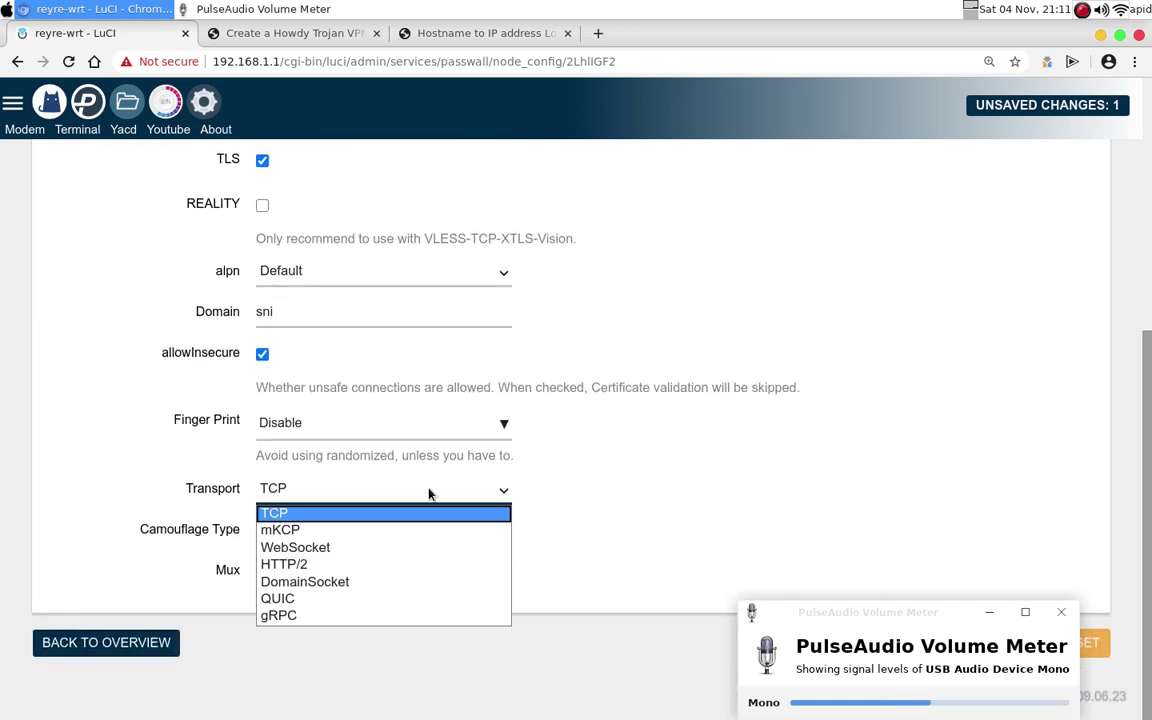
{"action": "left_click", "coordinate": [322, 552]}
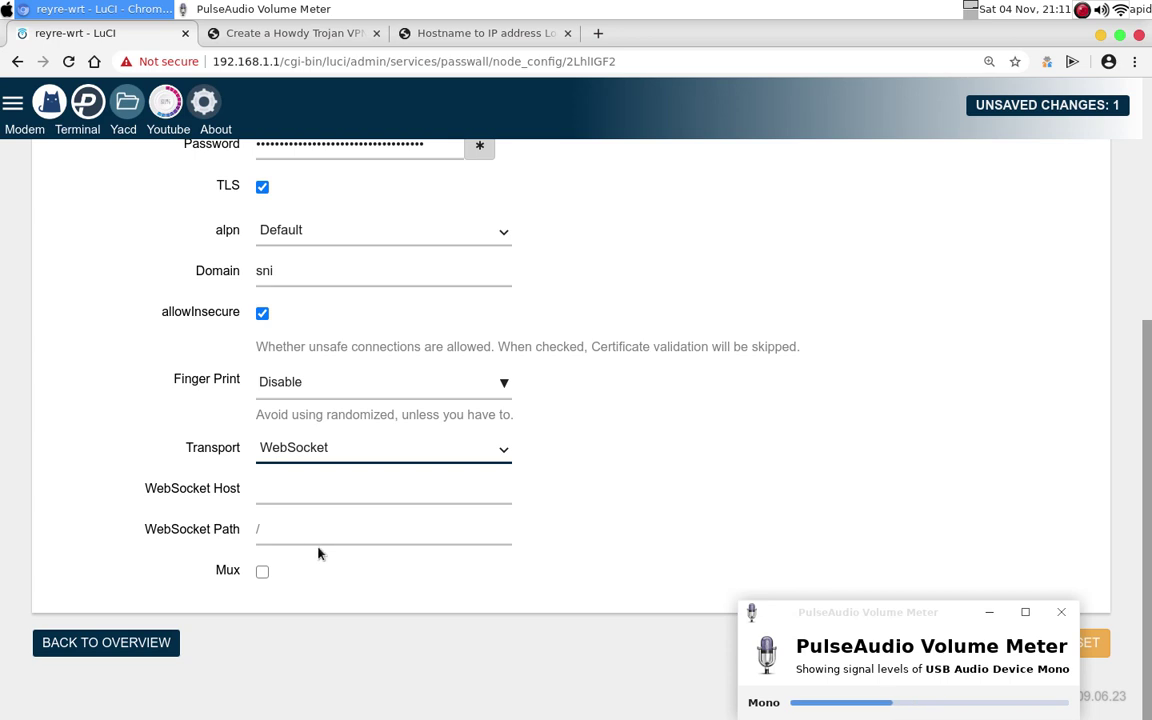
Step: Copy the node's address 103.253.24.216 and paste it as the WebSocket Host
{"action": "left_click", "coordinate": [288, 487]}
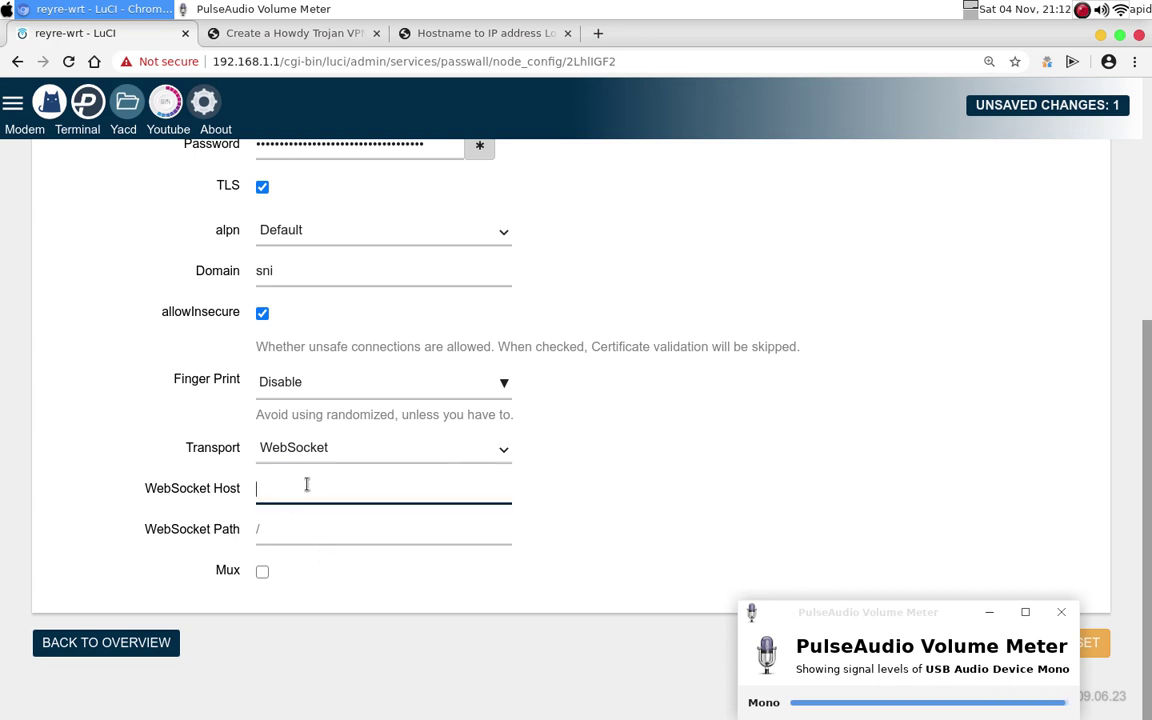
{"action": "left_click_drag", "start_coordinate": [1148, 417], "coordinate": [1150, 278]}
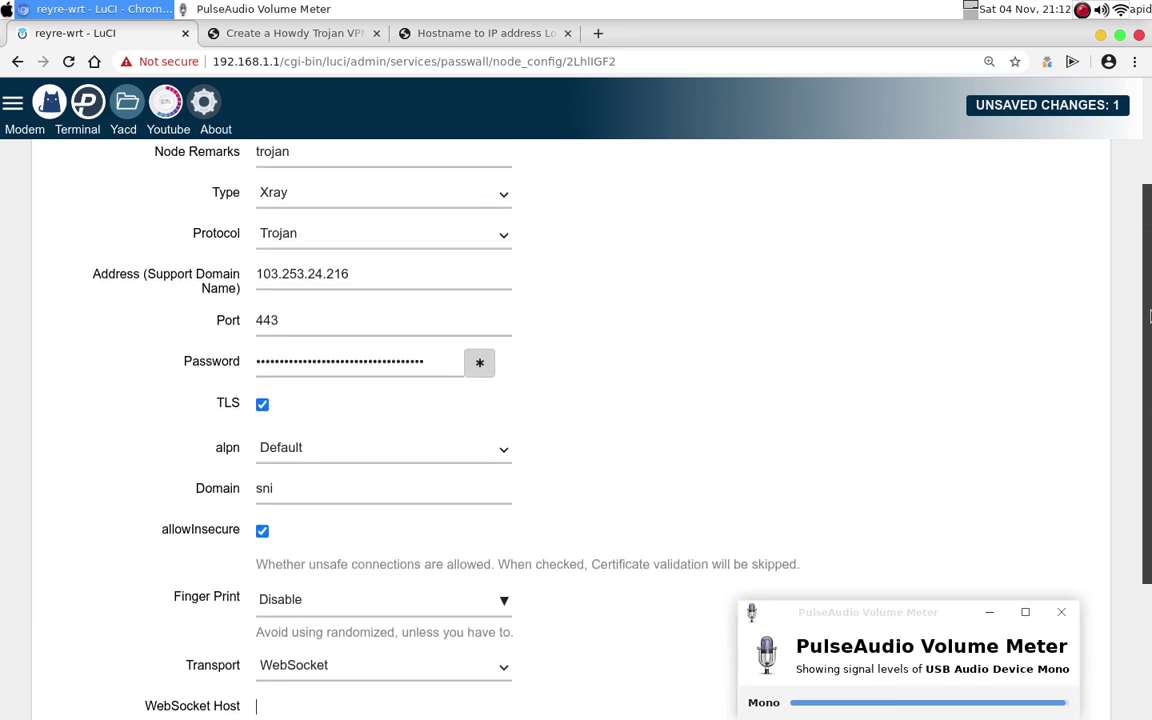
{"action": "left_click", "coordinate": [323, 280]}
{"action": "left_click_drag", "start_coordinate": [349, 280], "coordinate": [253, 280]}
{"action": "right_click", "coordinate": [260, 285]}
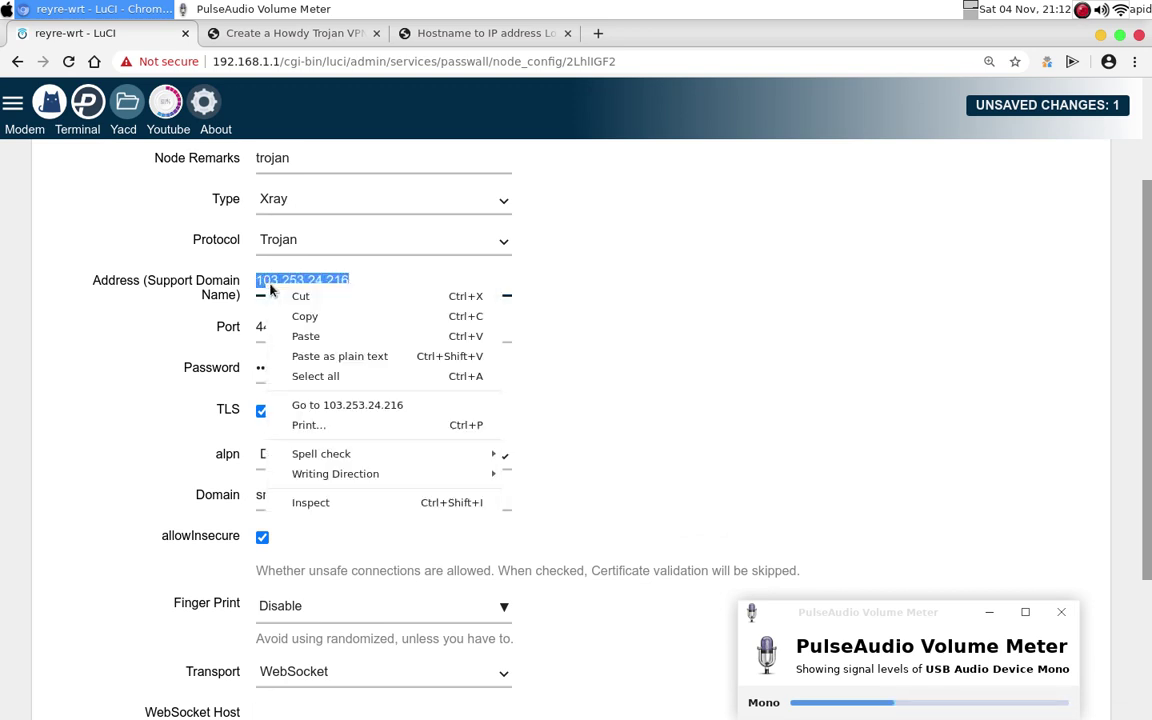
{"action": "left_click", "coordinate": [305, 316]}
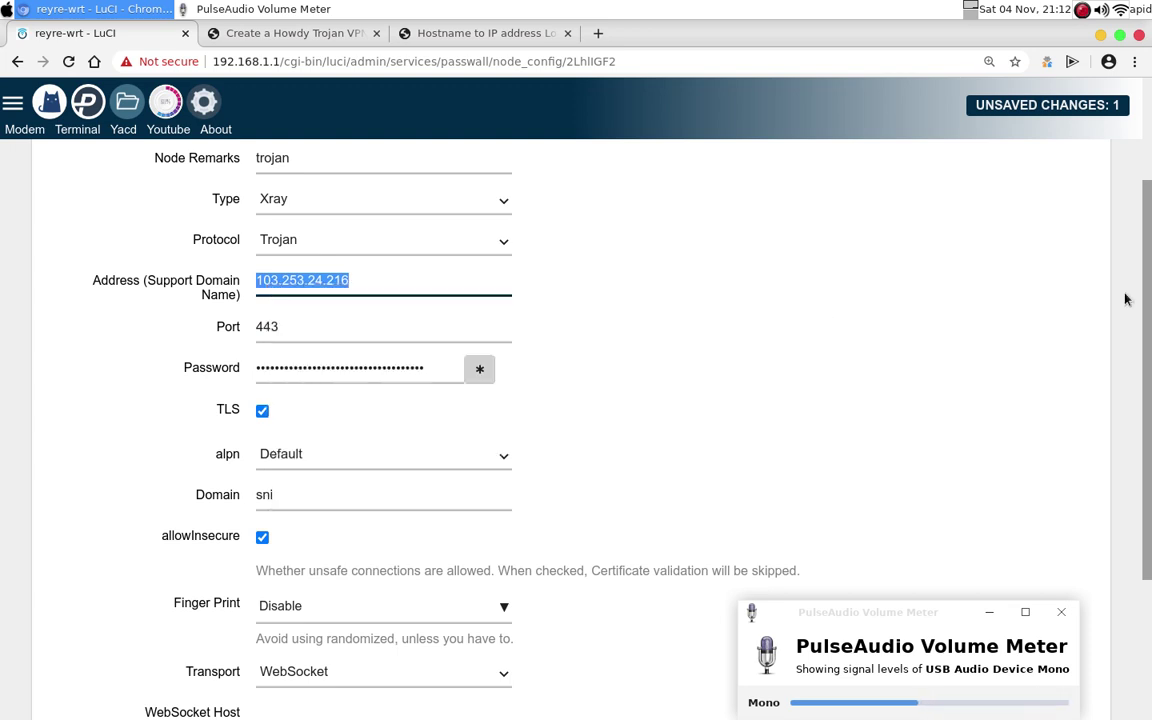
{"action": "scroll", "coordinate": [1148, 530], "scroll_direction": "down", "scroll_amount": 3}
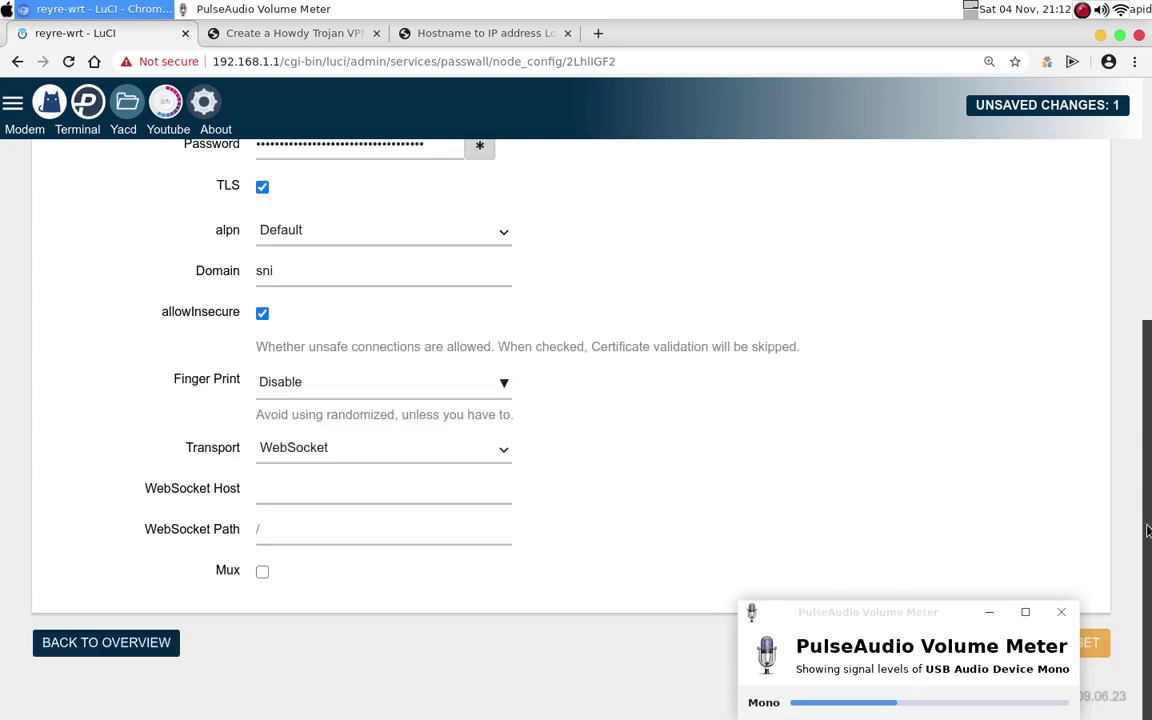
{"action": "left_click", "coordinate": [301, 488]}
{"action": "right_click", "coordinate": [301, 488]}
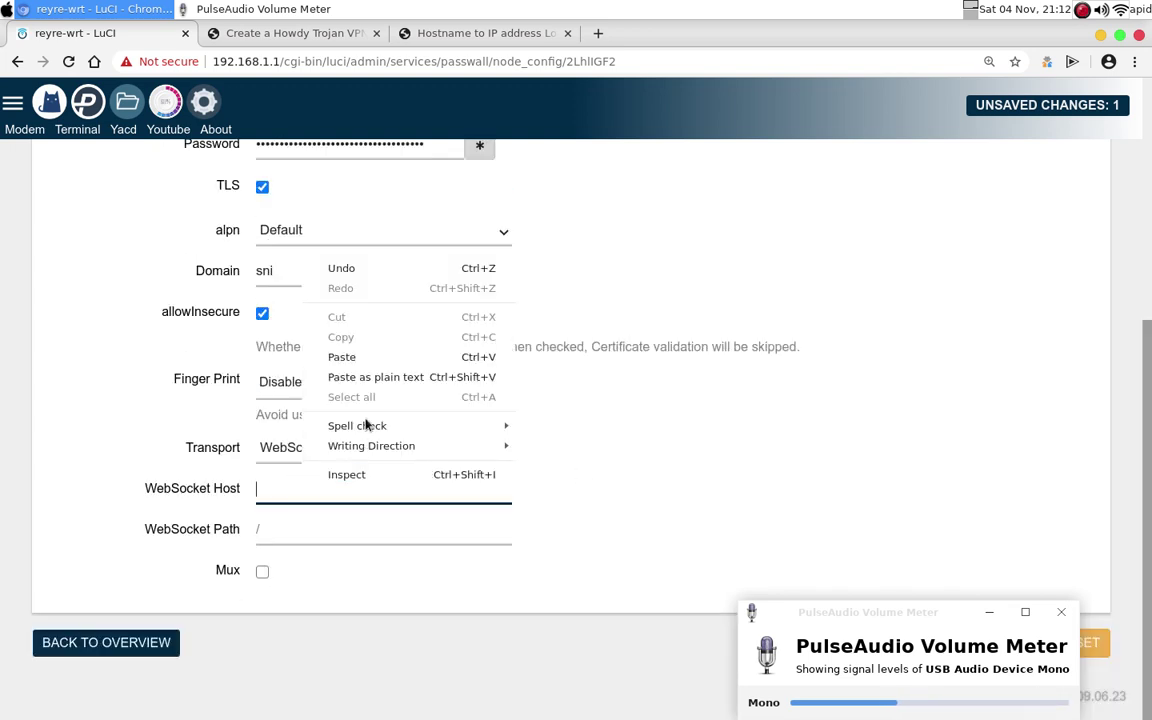
{"action": "left_click", "coordinate": [341, 357]}
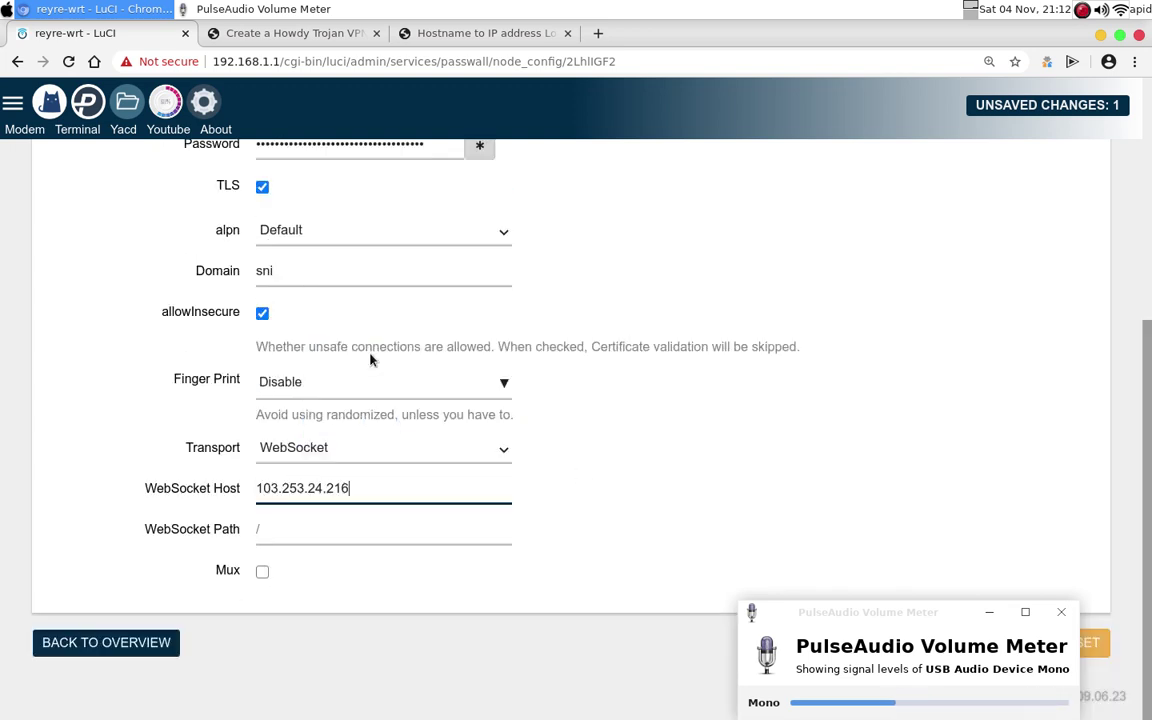
Step: On the Howdy page, copy the path name howdy from the end of the Trojan GO (Sagernet, AnXray) link
{"action": "left_click", "coordinate": [287, 531]}
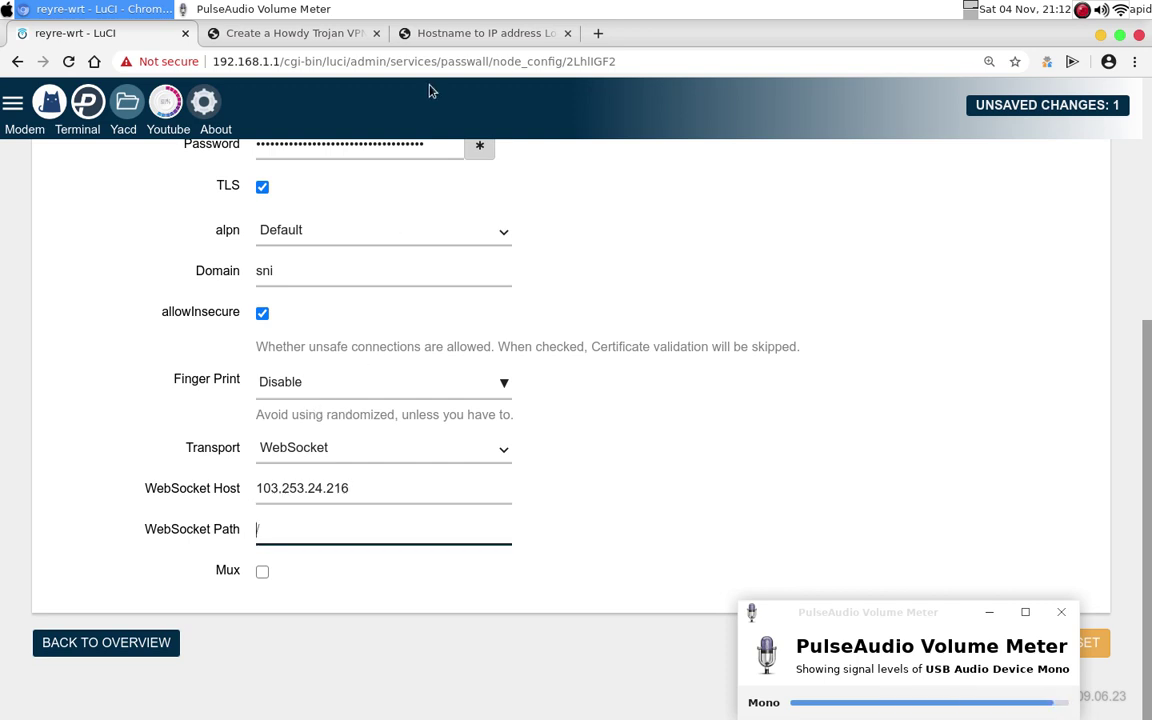
{"action": "left_click", "coordinate": [303, 33]}
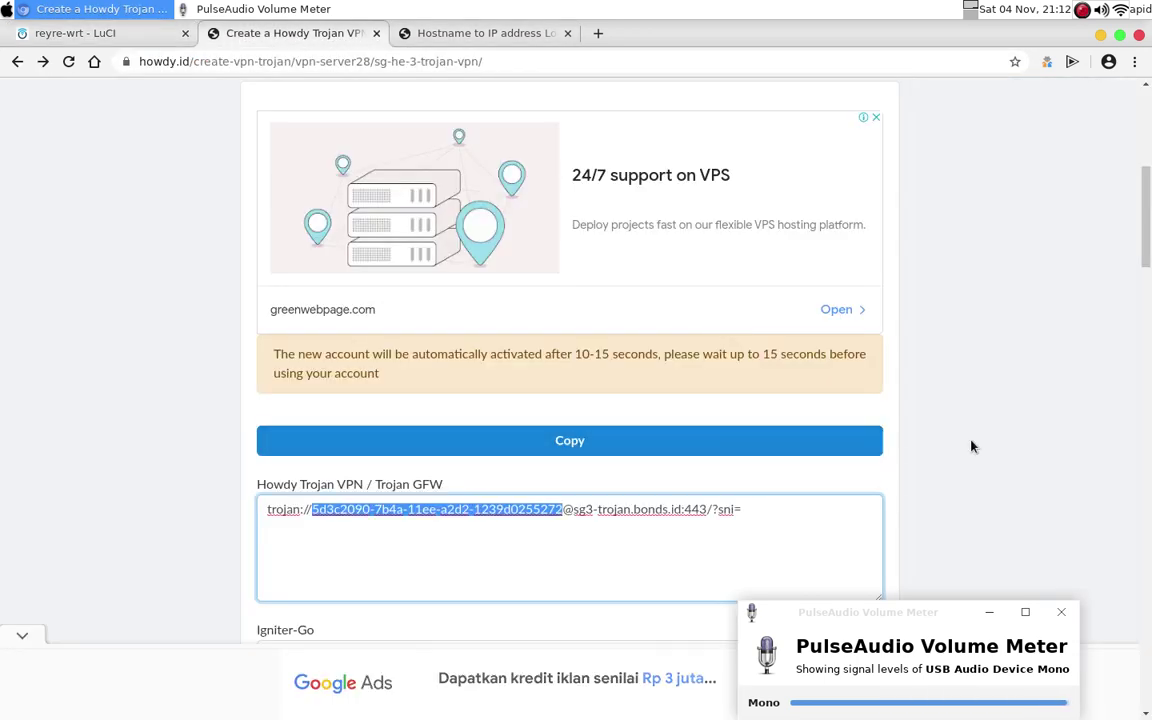
{"action": "left_click_drag", "start_coordinate": [1147, 215], "coordinate": [1148, 318]}
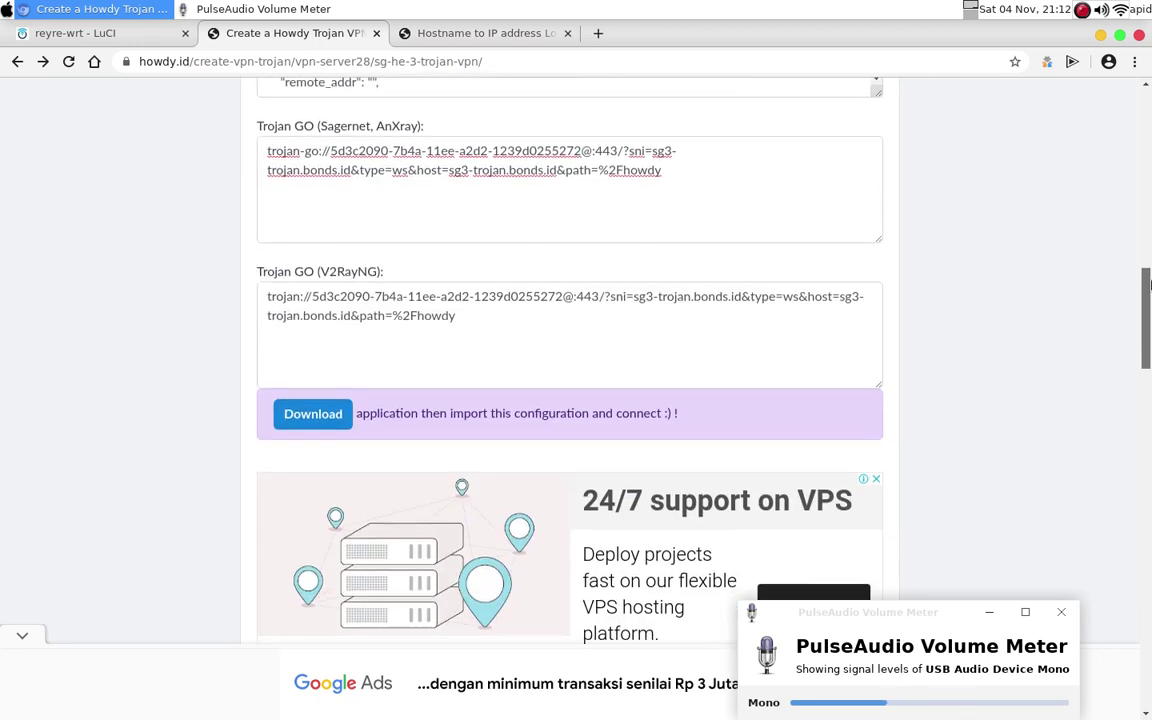
{"action": "scroll", "coordinate": [660, 383], "scroll_direction": "up", "scroll_amount": 4}
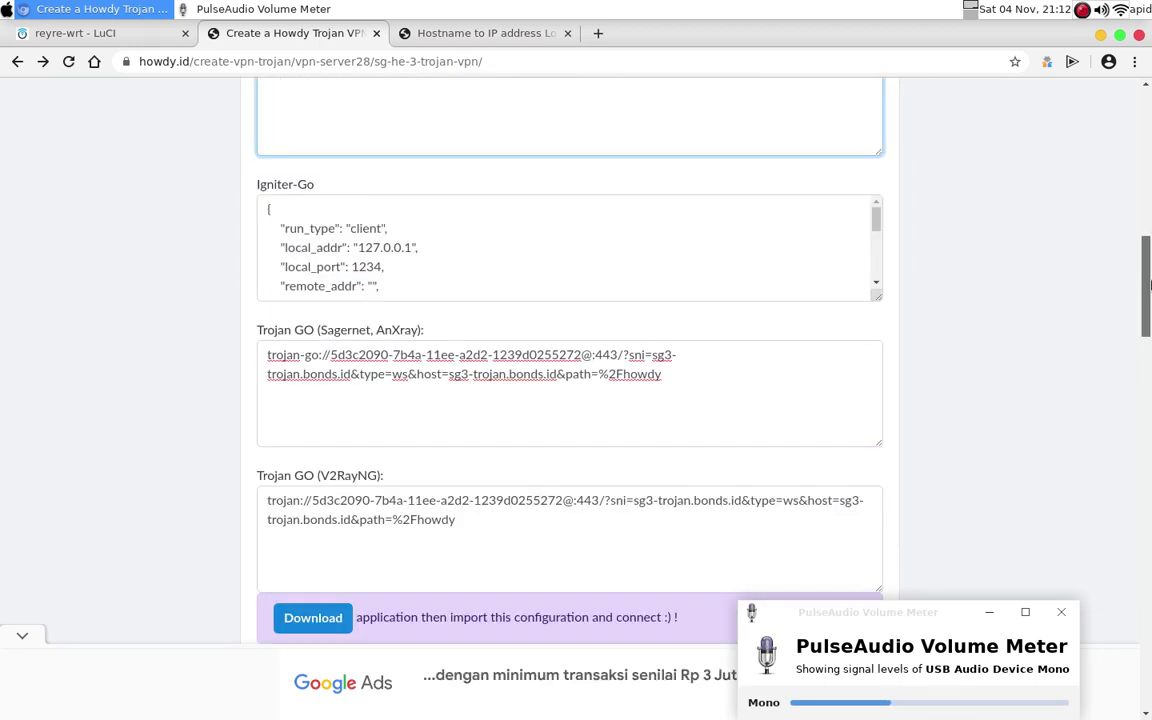
{"action": "double_click", "coordinate": [658, 375]}
{"action": "right_click", "coordinate": [629, 379]}
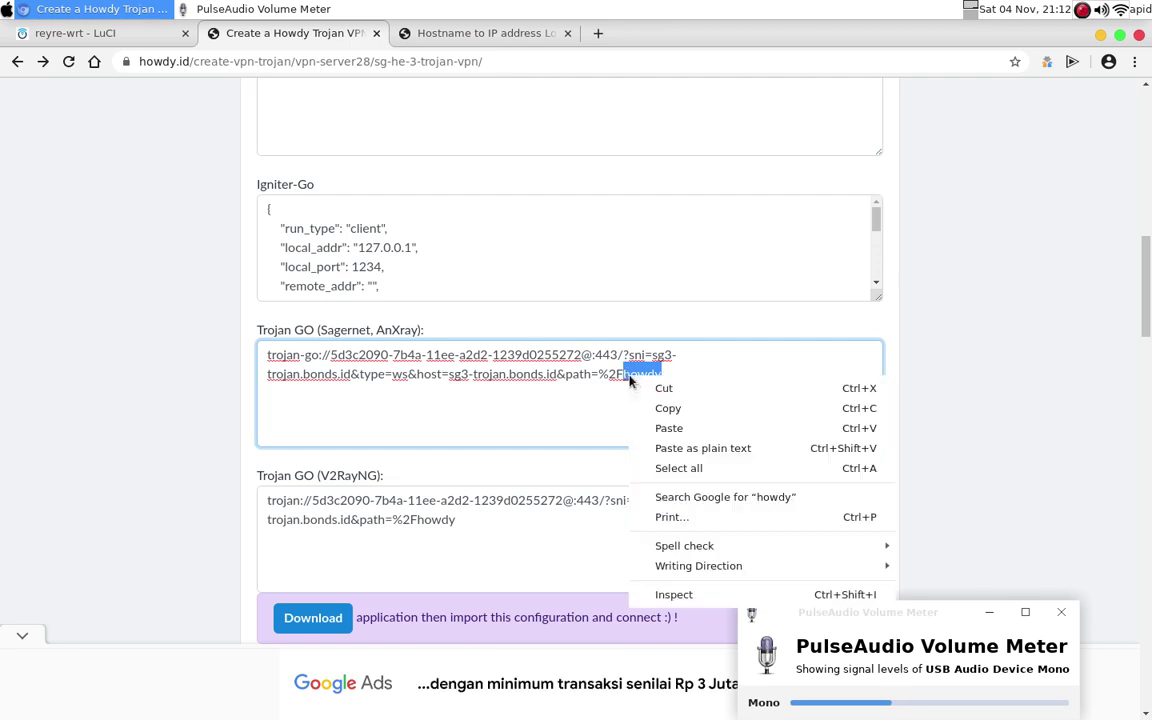
{"action": "left_click", "coordinate": [667, 410]}
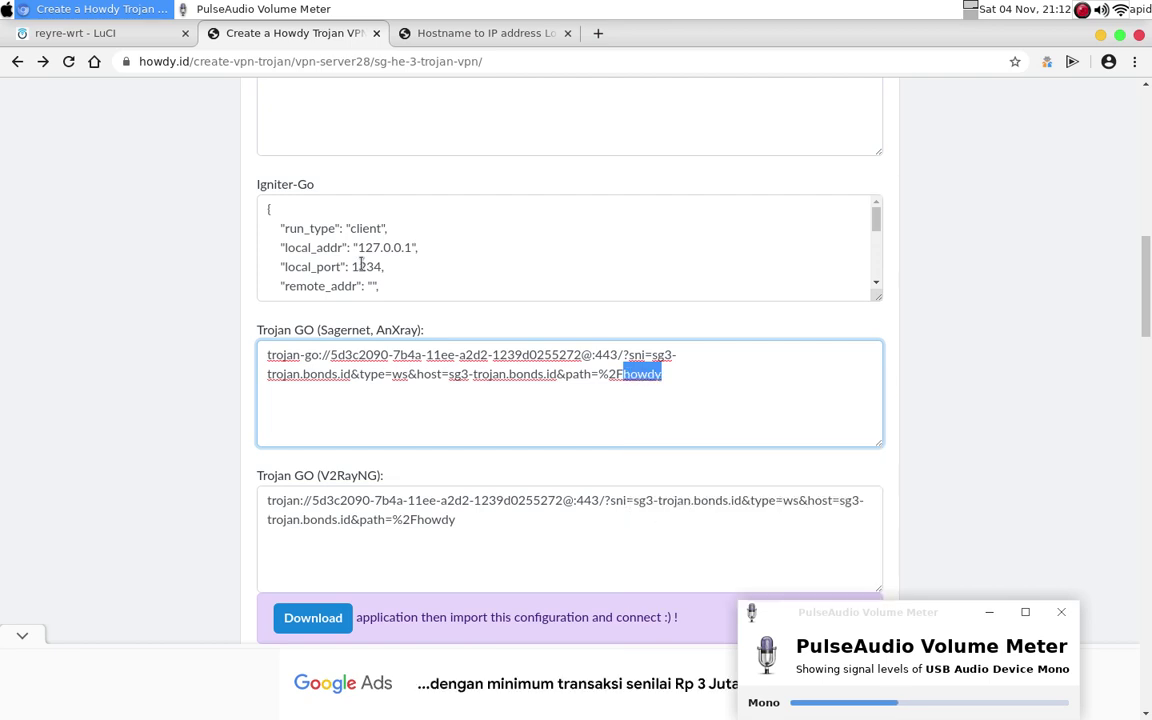
Step: Back in the node configuration, set the WebSocket Path to /howdy using the copied path name
{"action": "left_click", "coordinate": [106, 33]}
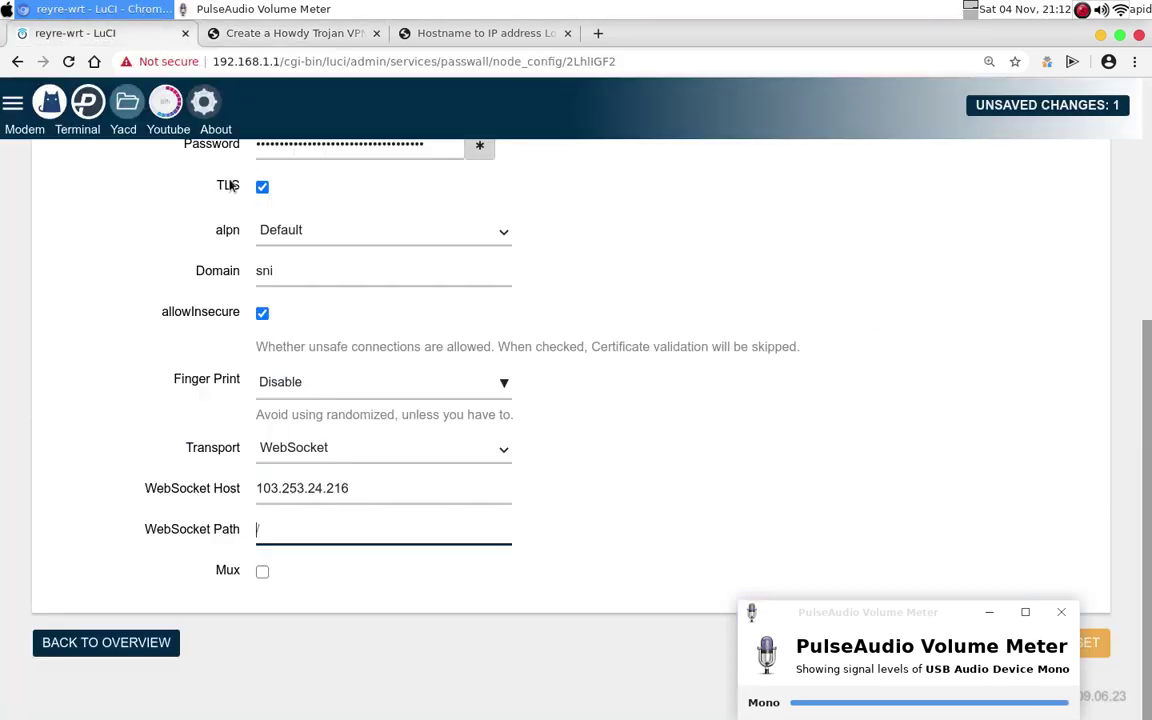
{"action": "right_click", "coordinate": [303, 537]}
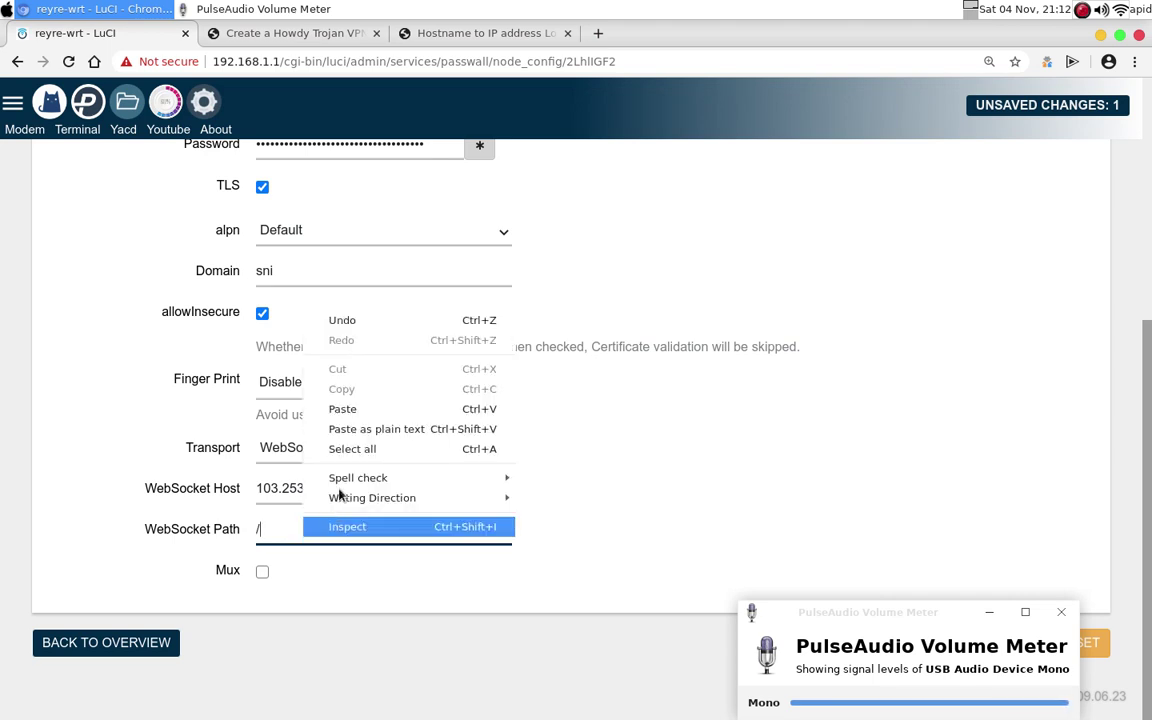
{"action": "left_click", "coordinate": [366, 409]}
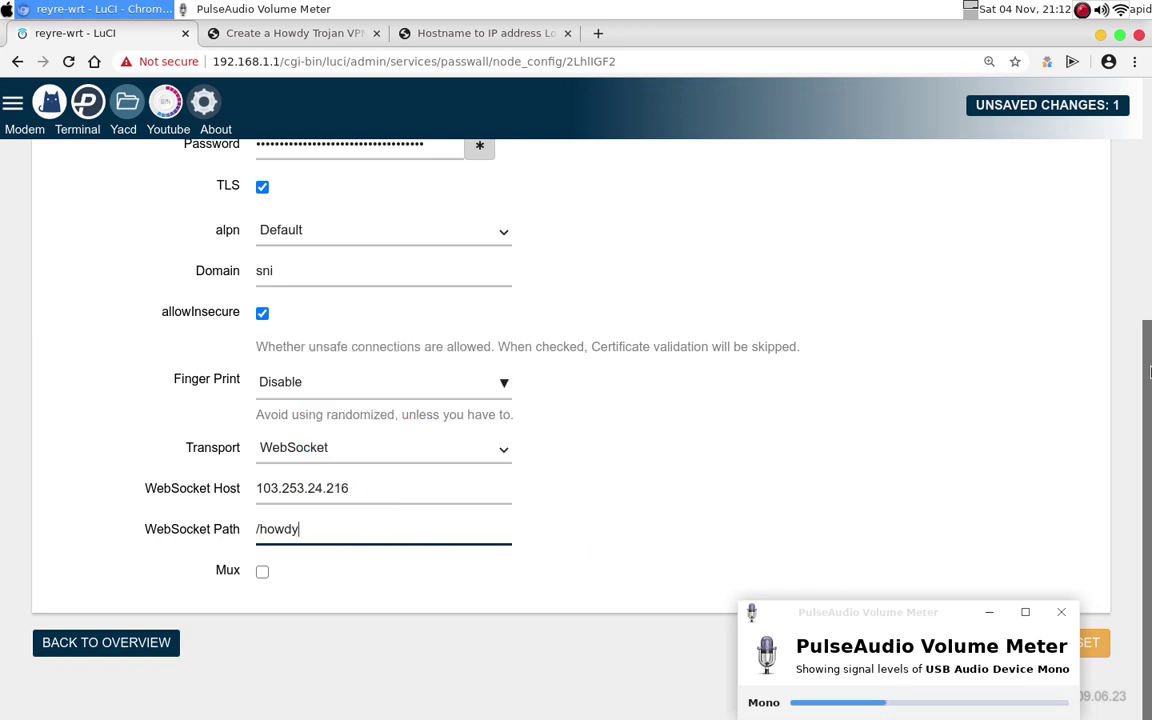
{"action": "left_click_drag", "start_coordinate": [1150, 372], "coordinate": [1150, 303]}
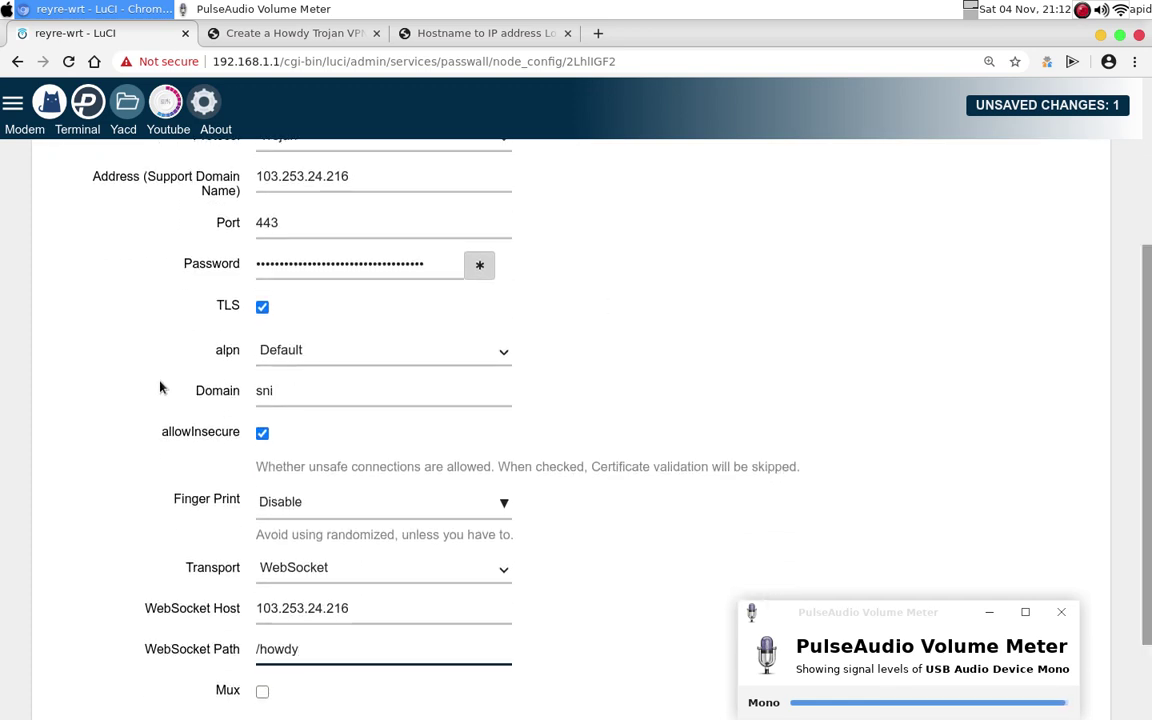
{"action": "left_click_drag", "start_coordinate": [175, 386], "coordinate": [303, 393]}
{"action": "left_click", "coordinate": [890, 97]}
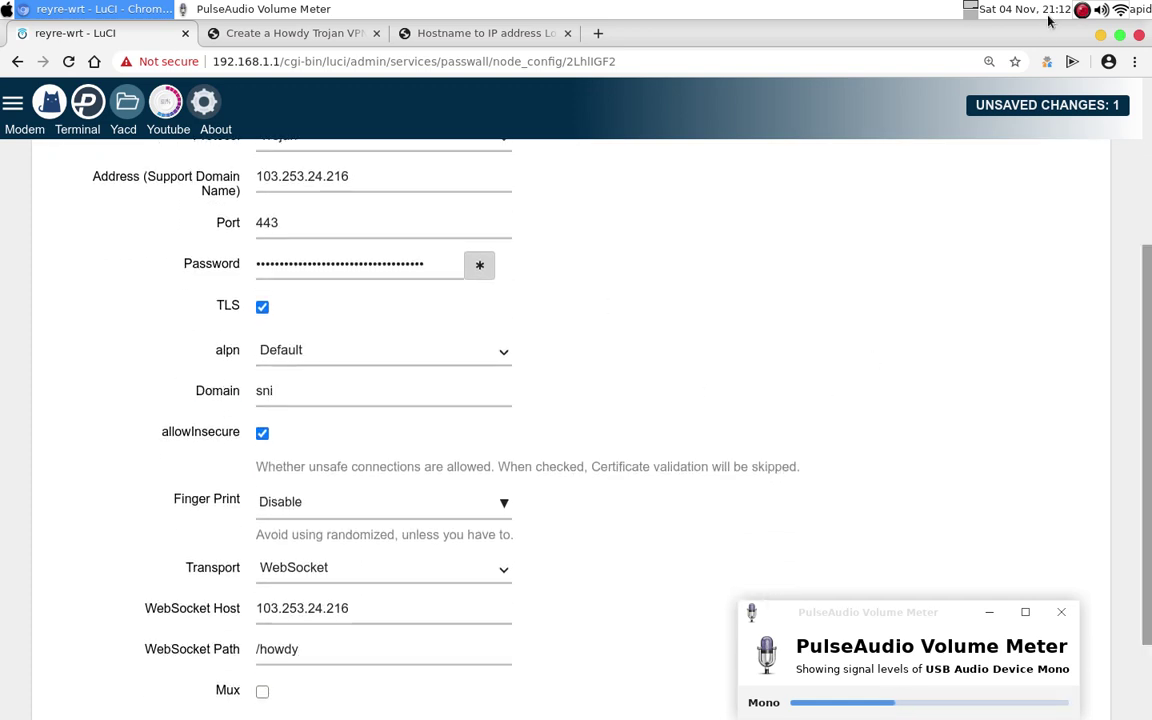
{"action": "left_click", "coordinate": [1082, 10]}
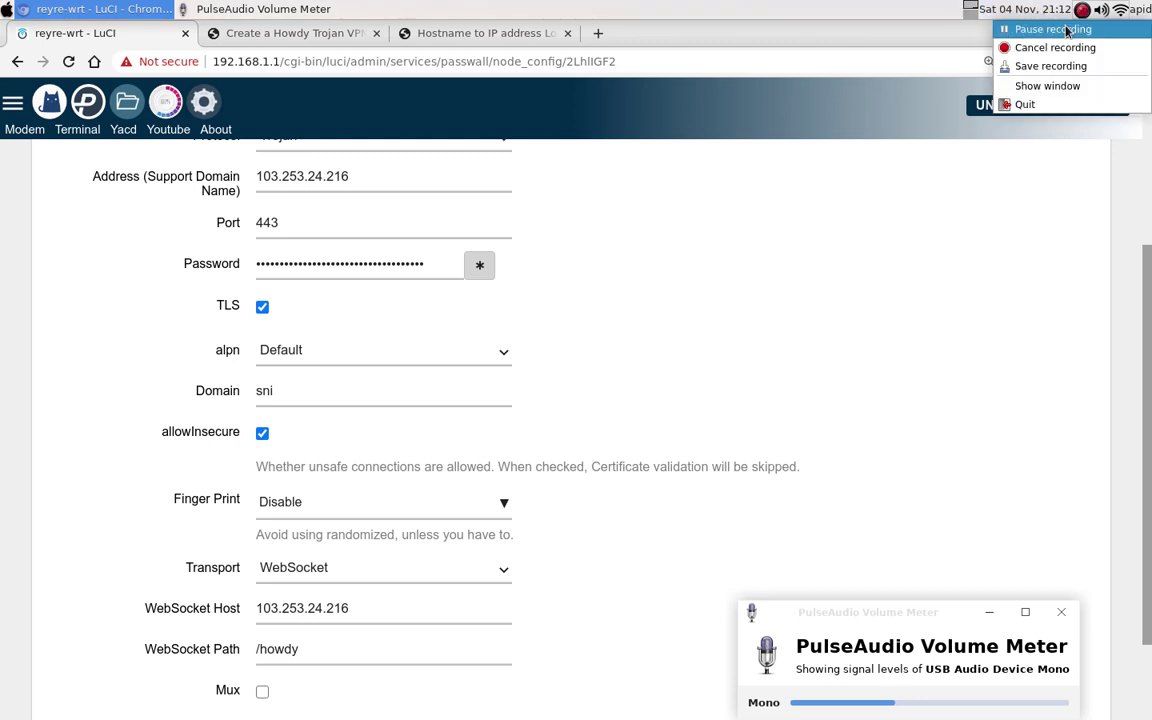
{"action": "left_click", "coordinate": [1066, 30]}
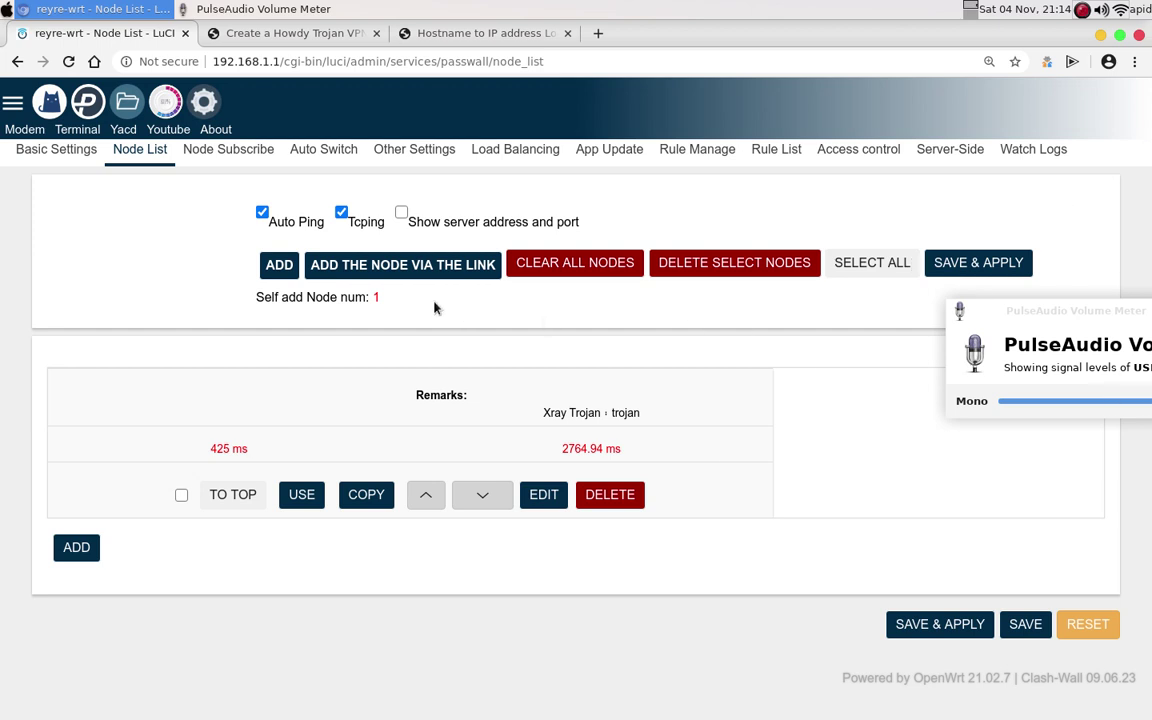
Step: In PassWall's basic settings, set both the TCP and UDP default proxy modes to Global Proxy and save the change
{"action": "left_click", "coordinate": [72, 155]}
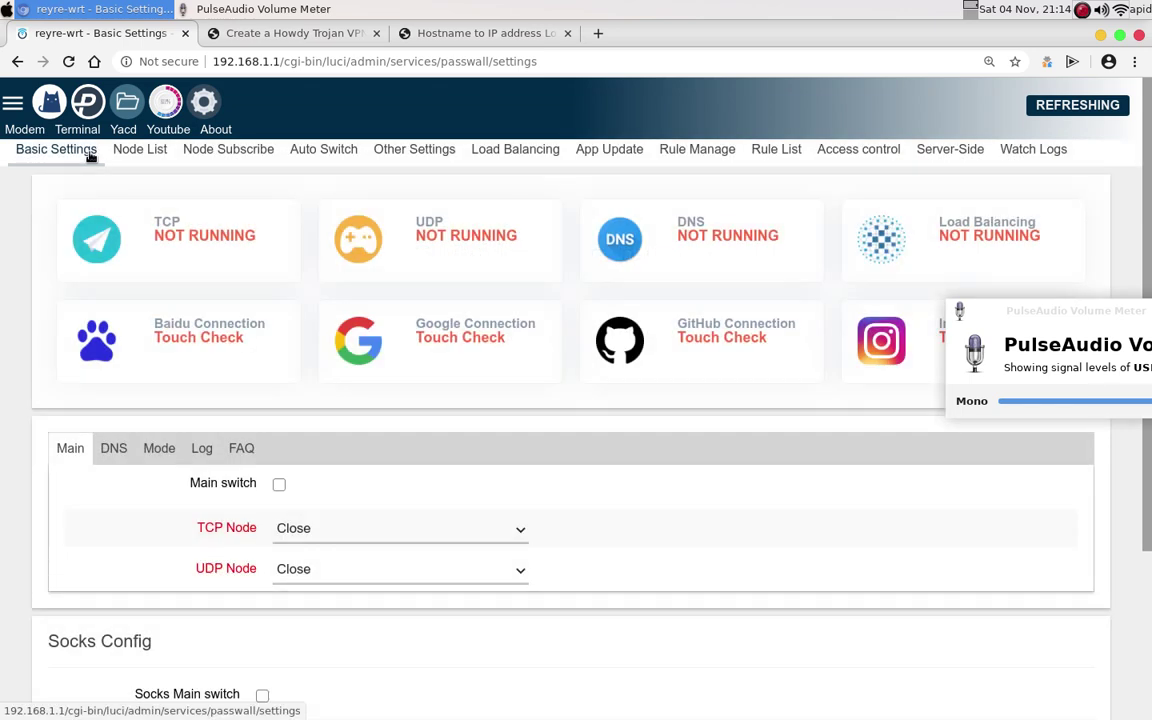
{"action": "scroll", "coordinate": [702, 316], "scroll_direction": "down", "scroll_amount": 2}
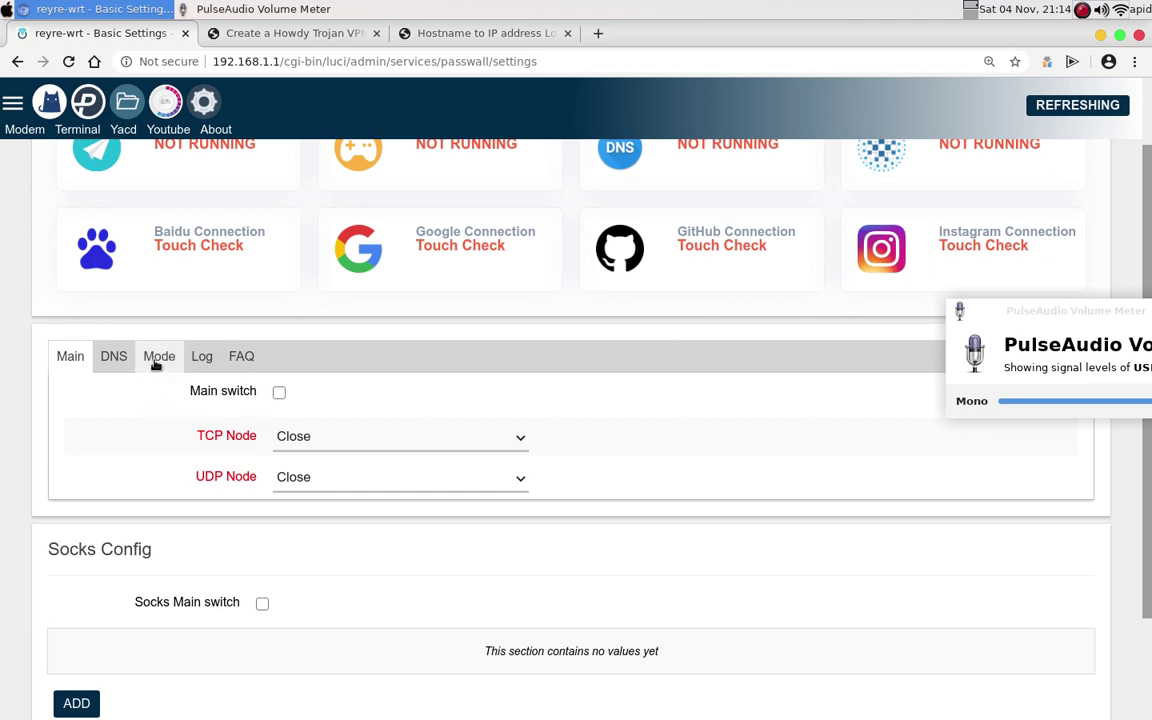
{"action": "left_click", "coordinate": [156, 366]}
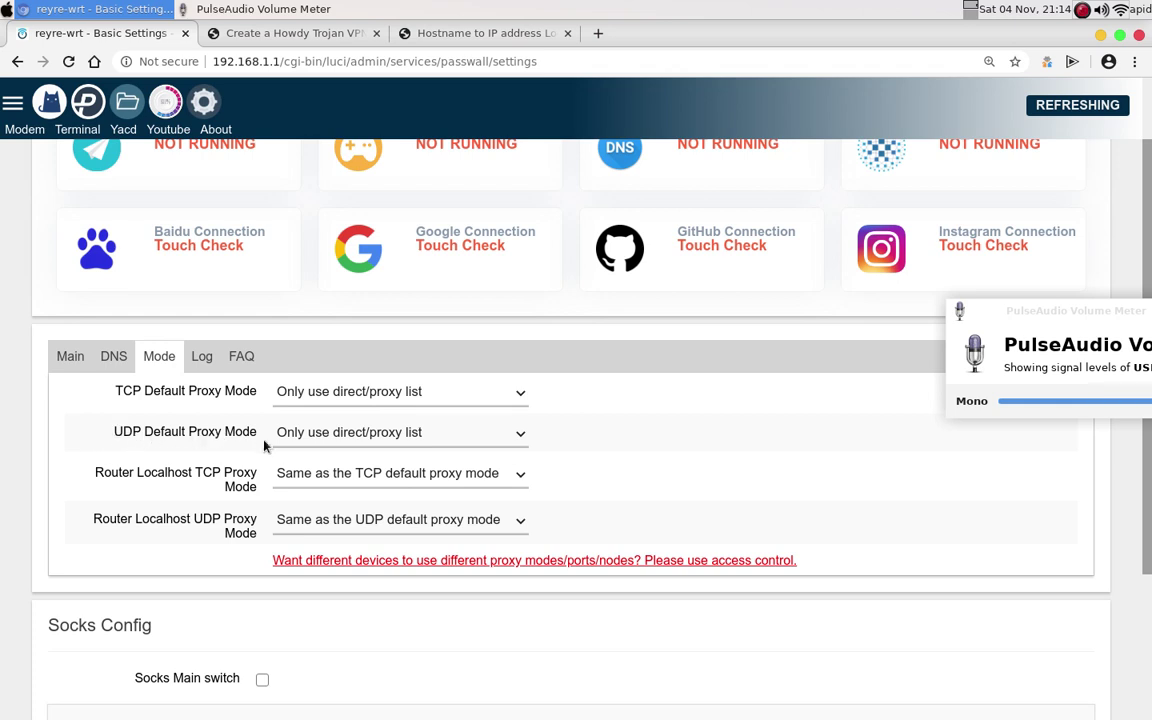
{"action": "left_click", "coordinate": [478, 393]}
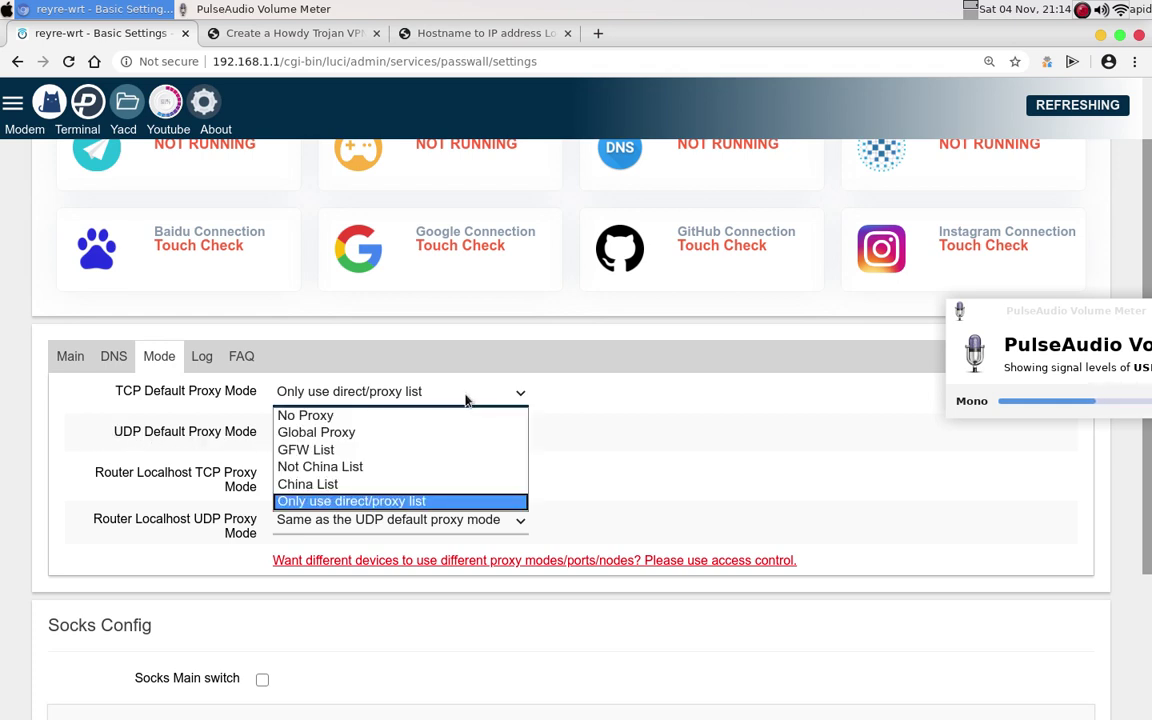
{"action": "left_click", "coordinate": [318, 432]}
{"action": "left_click", "coordinate": [470, 432]}
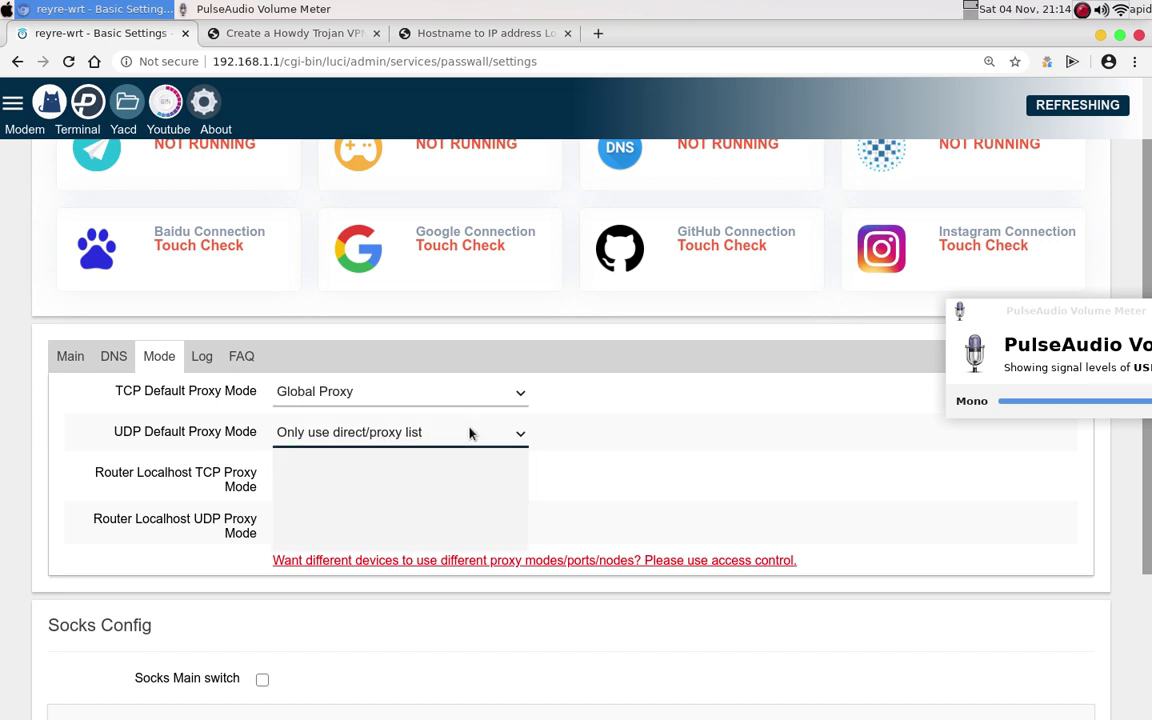
{"action": "left_click", "coordinate": [372, 474]}
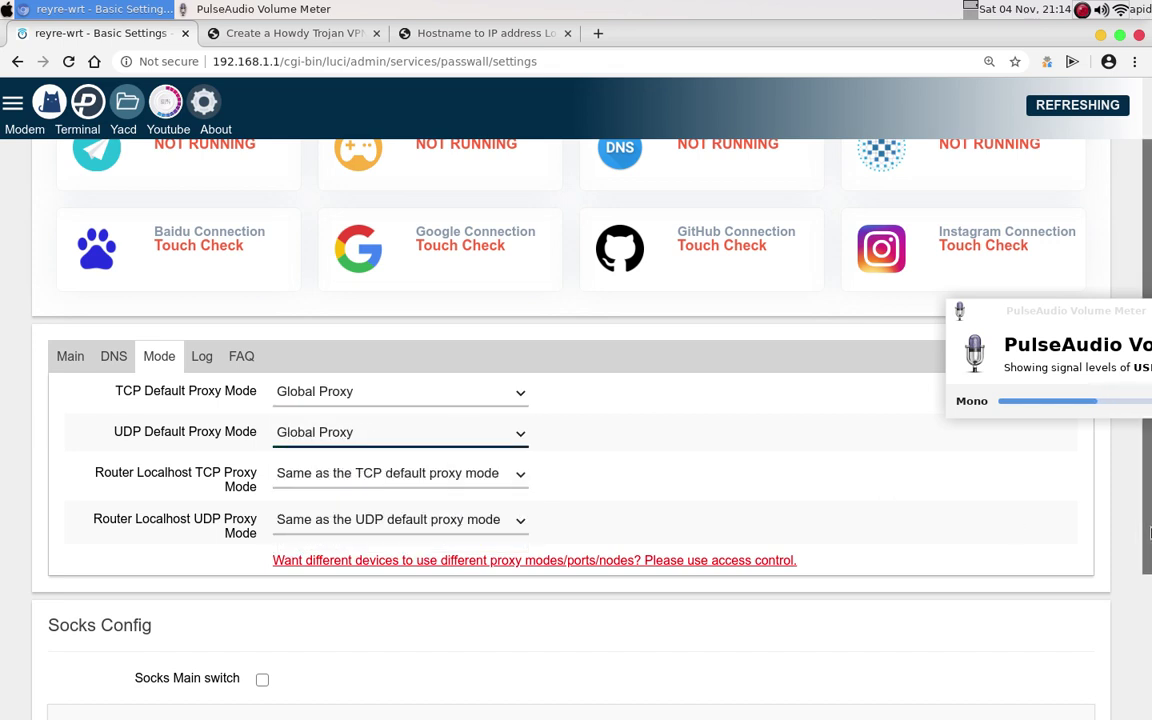
{"action": "scroll", "coordinate": [560, 400], "scroll_direction": "down", "scroll_amount": 2}
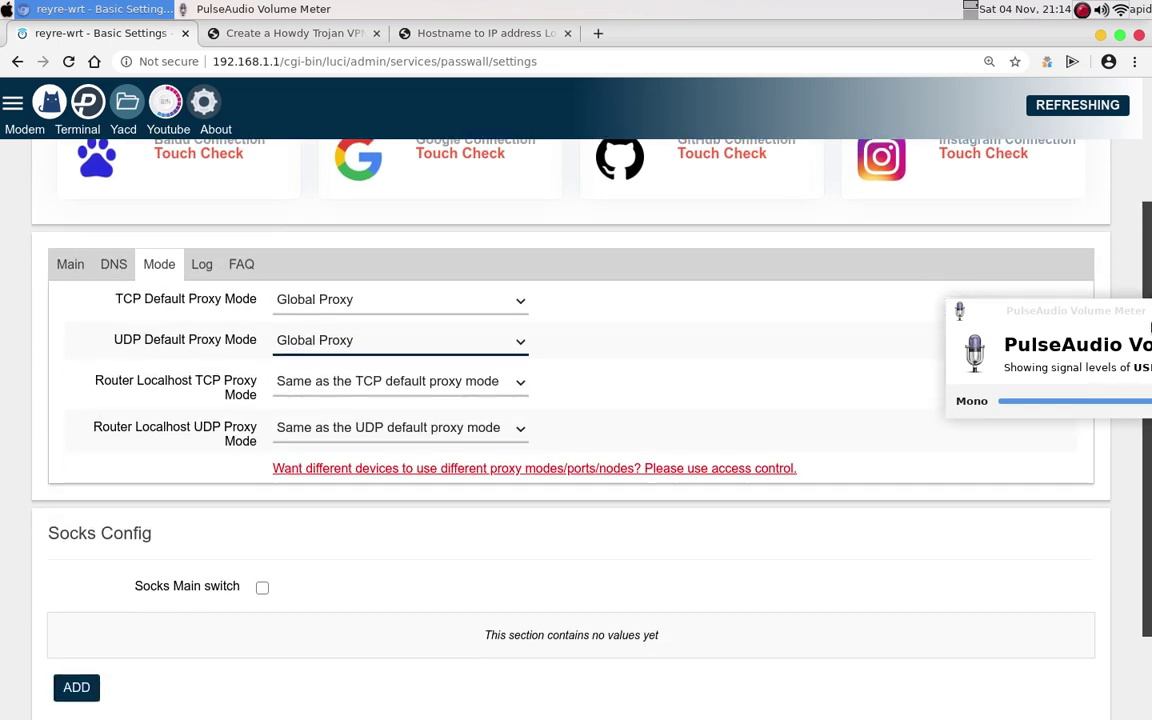
{"action": "scroll", "coordinate": [1024, 517], "scroll_direction": "up", "scroll_amount": 1}
{"action": "scroll", "coordinate": [1024, 517], "scroll_direction": "down", "scroll_amount": 2}
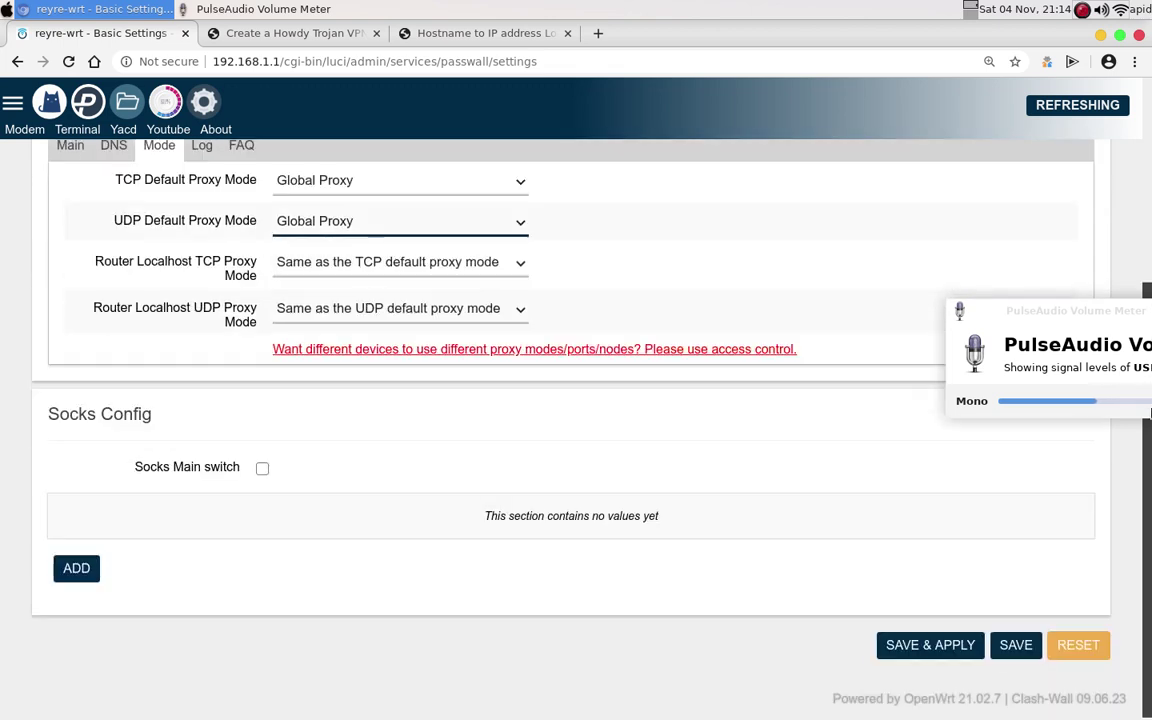
{"action": "left_click", "coordinate": [1016, 643]}
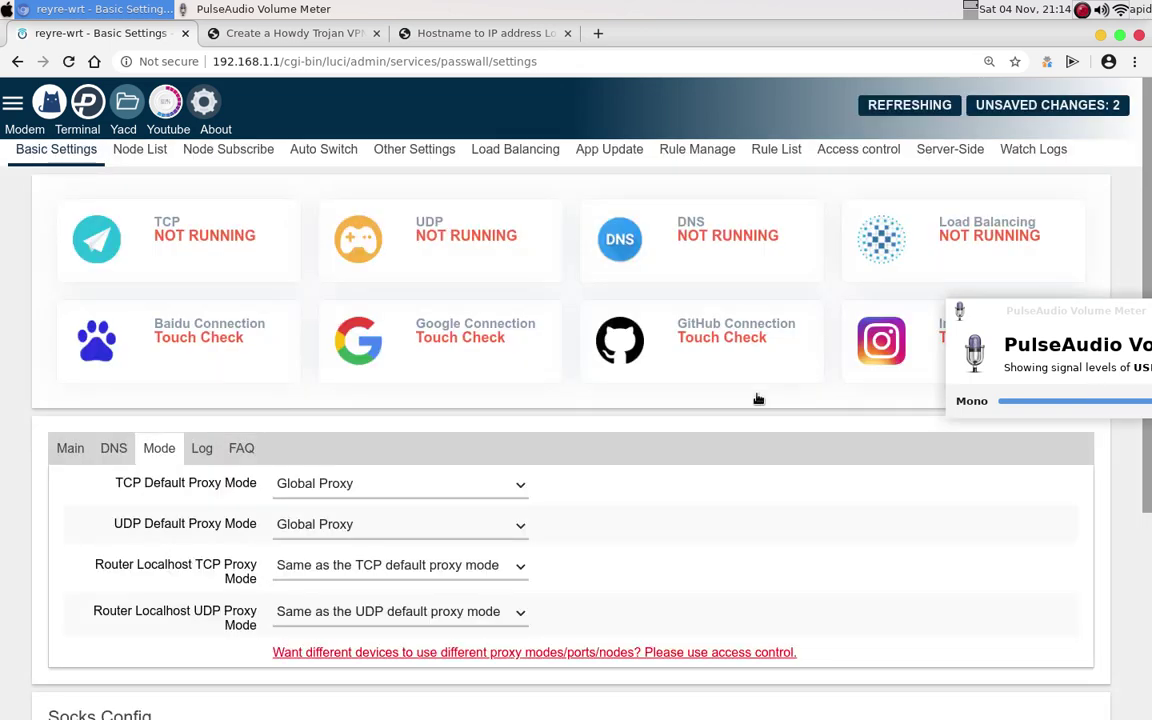
Step: In the DNS settings, set the filter mode to dns2socks with 127.0.0.1:1070 - TCP Node as the socks server
{"action": "left_click", "coordinate": [112, 450]}
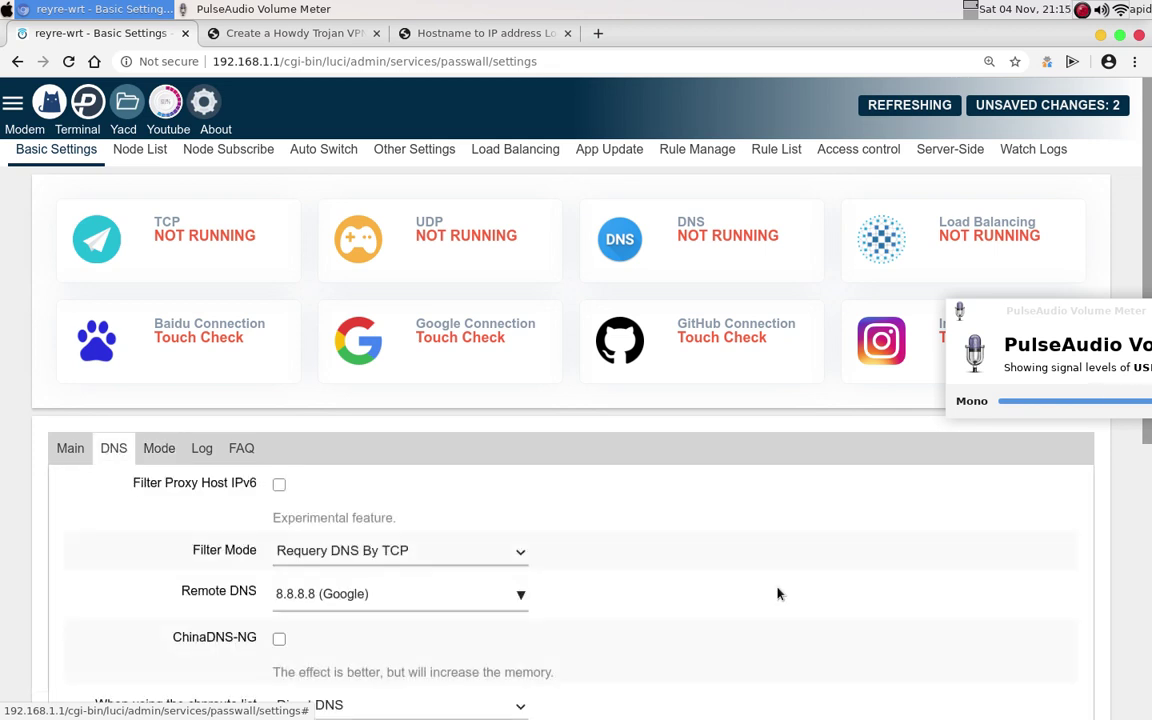
{"action": "scroll", "coordinate": [761, 345], "scroll_direction": "down", "scroll_amount": 2}
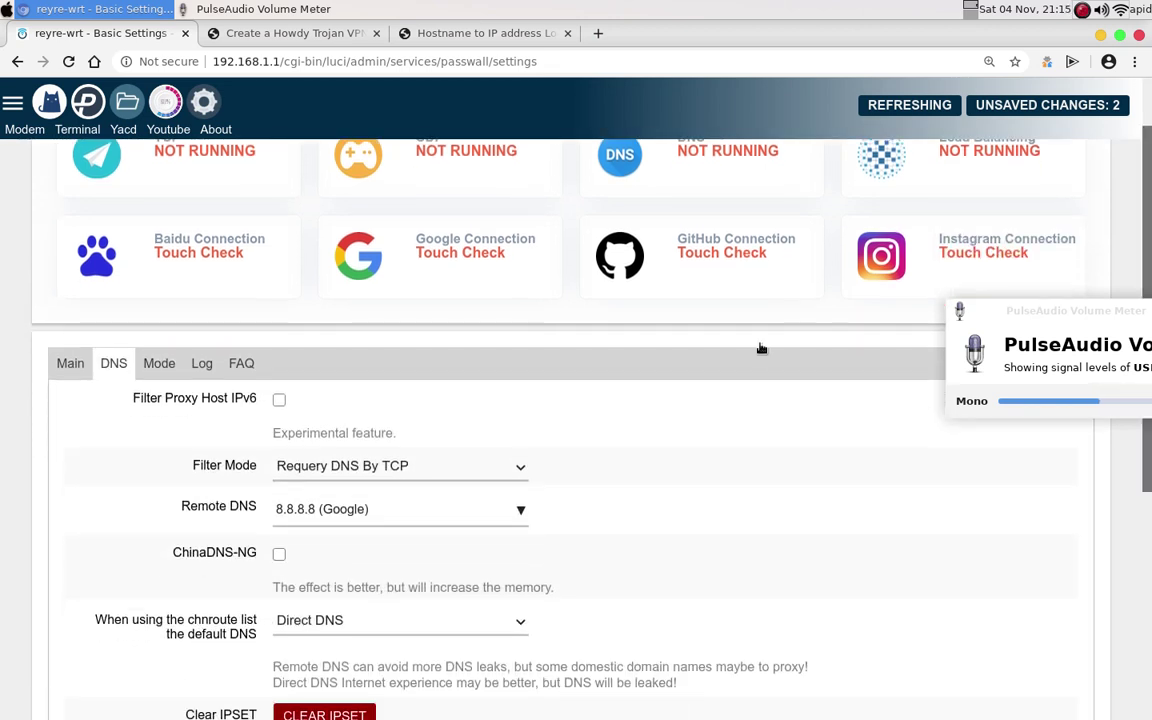
{"action": "left_click", "coordinate": [418, 467]}
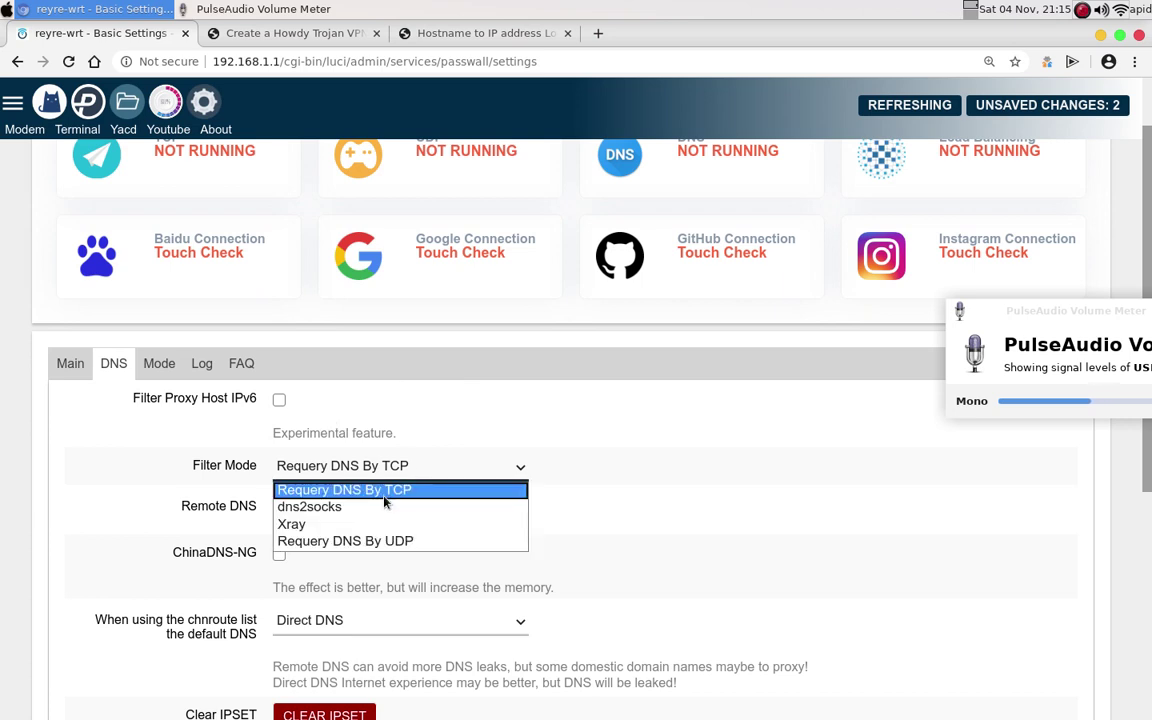
{"action": "left_click", "coordinate": [383, 508]}
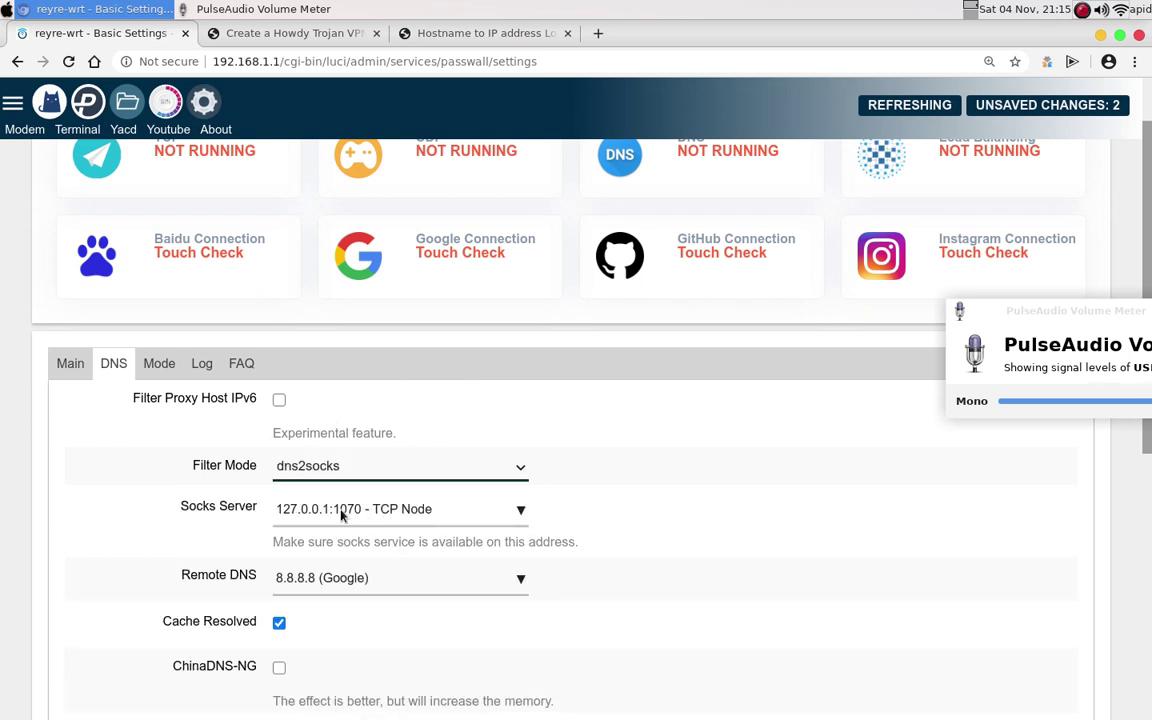
{"action": "left_click", "coordinate": [458, 514]}
{"action": "left_click", "coordinate": [353, 519]}
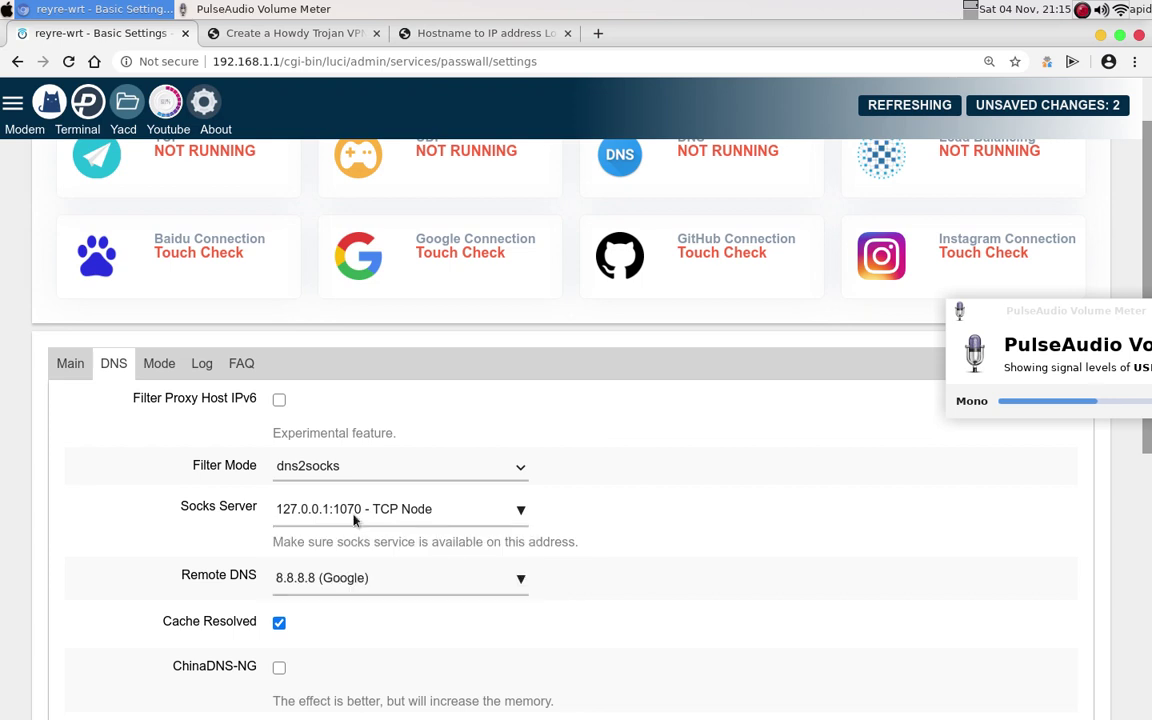
Step: Keep 8.8.8.8 (Google) as the remote DNS and save the DNS settings
{"action": "left_click", "coordinate": [409, 588]}
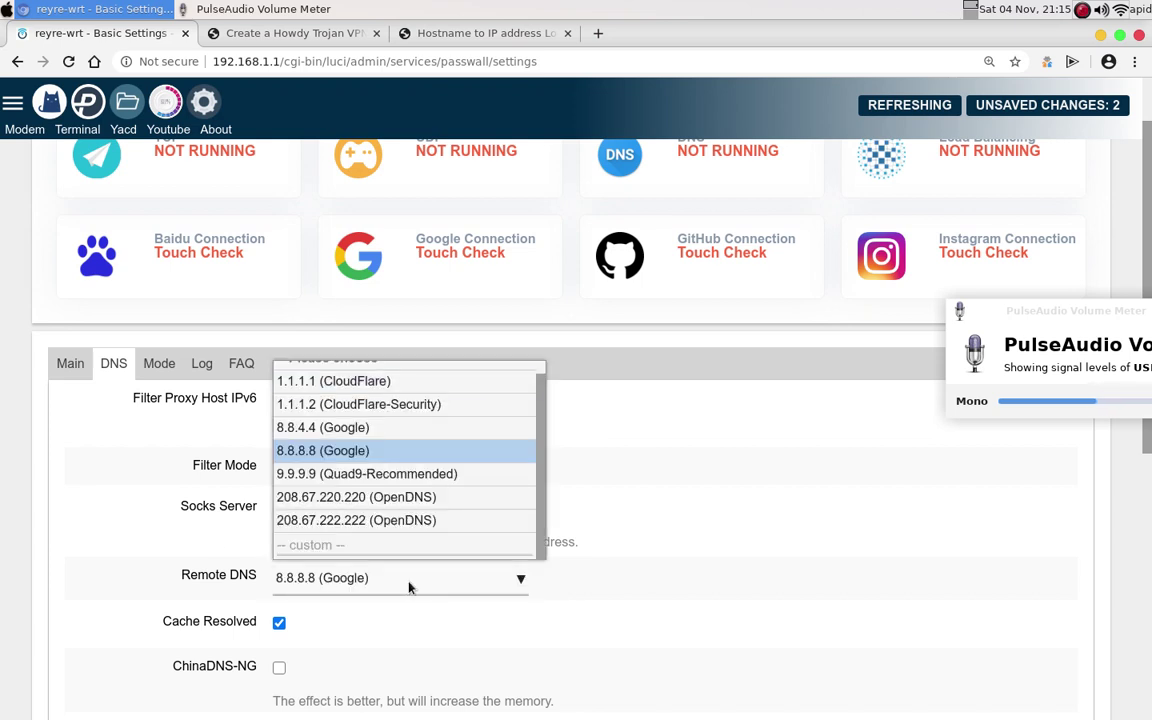
{"action": "left_click", "coordinate": [409, 588]}
{"action": "left_click", "coordinate": [409, 588]}
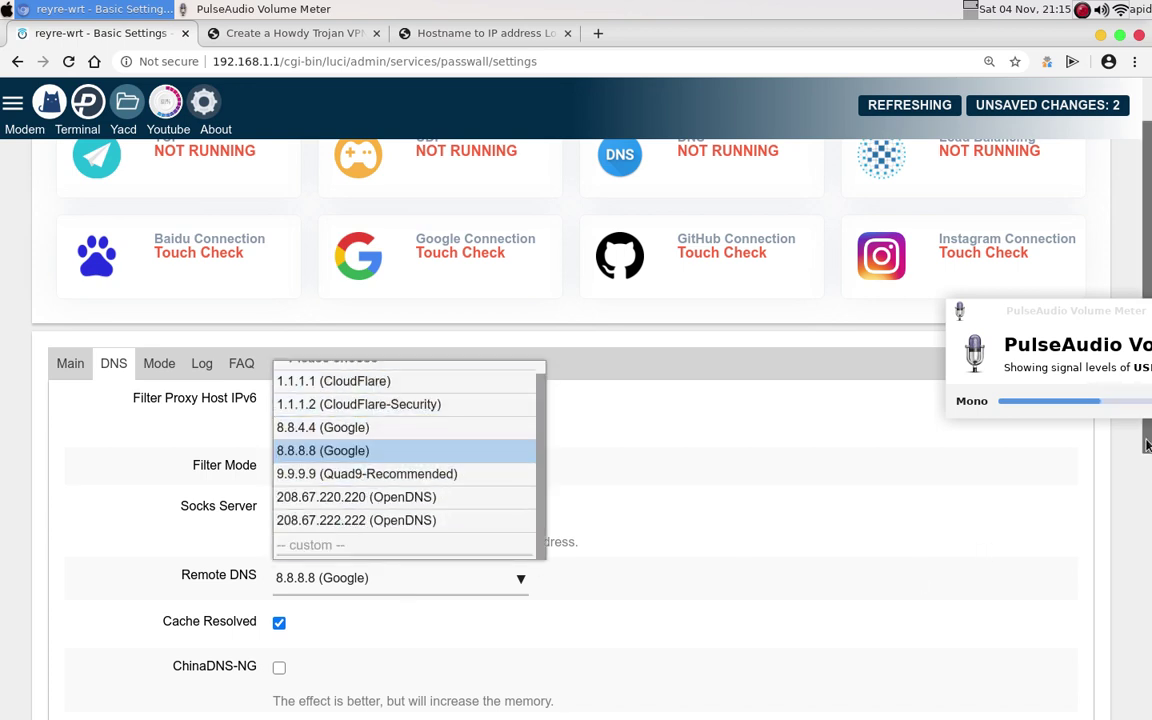
{"action": "scroll", "coordinate": [1150, 492], "scroll_direction": "down", "scroll_amount": 1}
{"action": "scroll", "coordinate": [810, 597], "scroll_direction": "down", "scroll_amount": 1}
{"action": "left_click", "coordinate": [805, 597]}
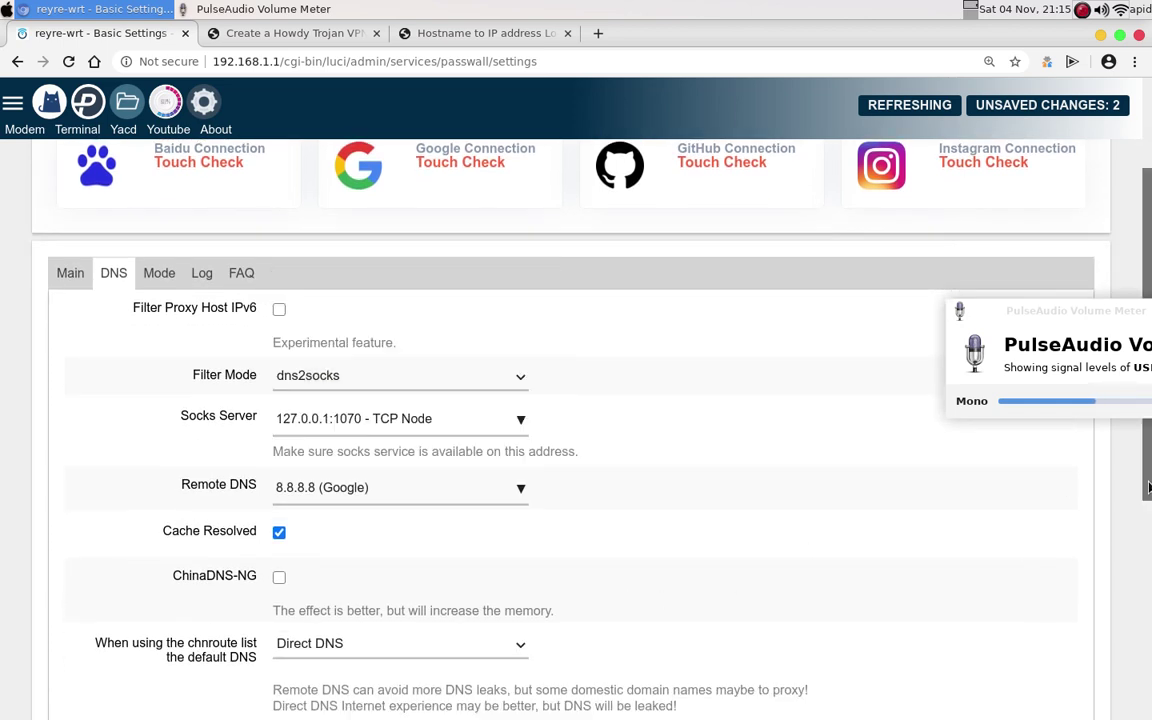
{"action": "left_click_drag", "start_coordinate": [1149, 487], "coordinate": [1017, 671]}
{"action": "left_click", "coordinate": [1010, 645]}
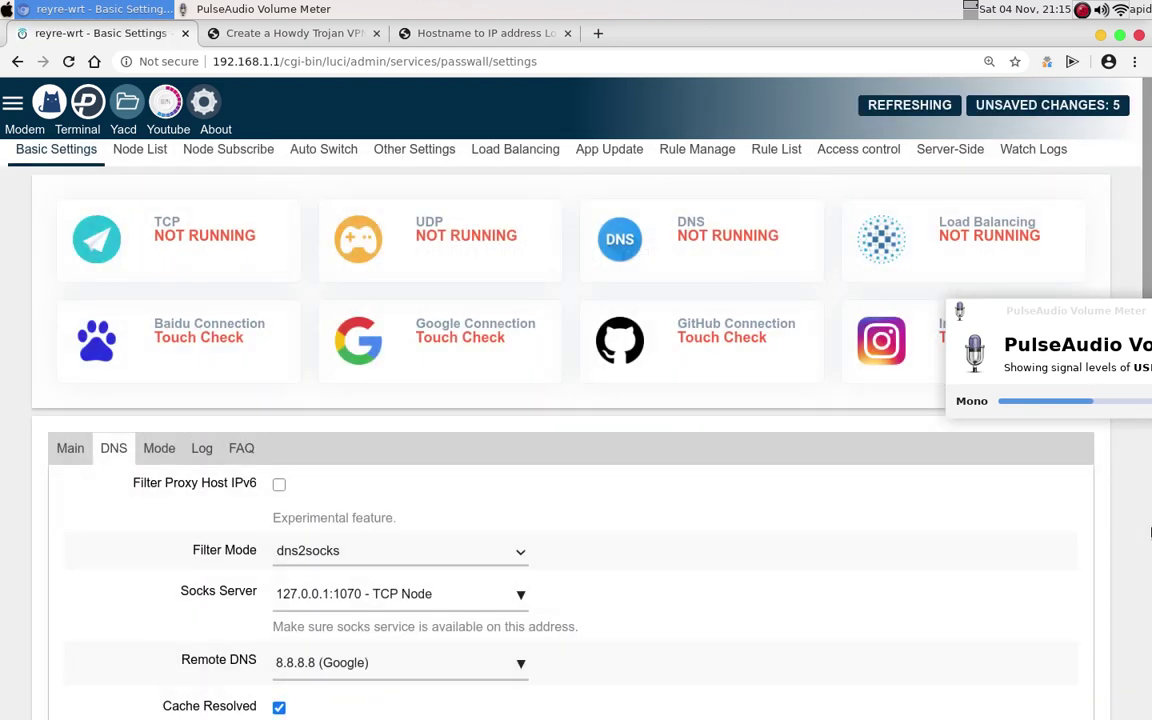
Step: In the main settings, set the UDP node to Same as the tcp node and the TCP node to Xray Trojan
{"action": "scroll", "coordinate": [1150, 533], "scroll_direction": "down", "scroll_amount": 5}
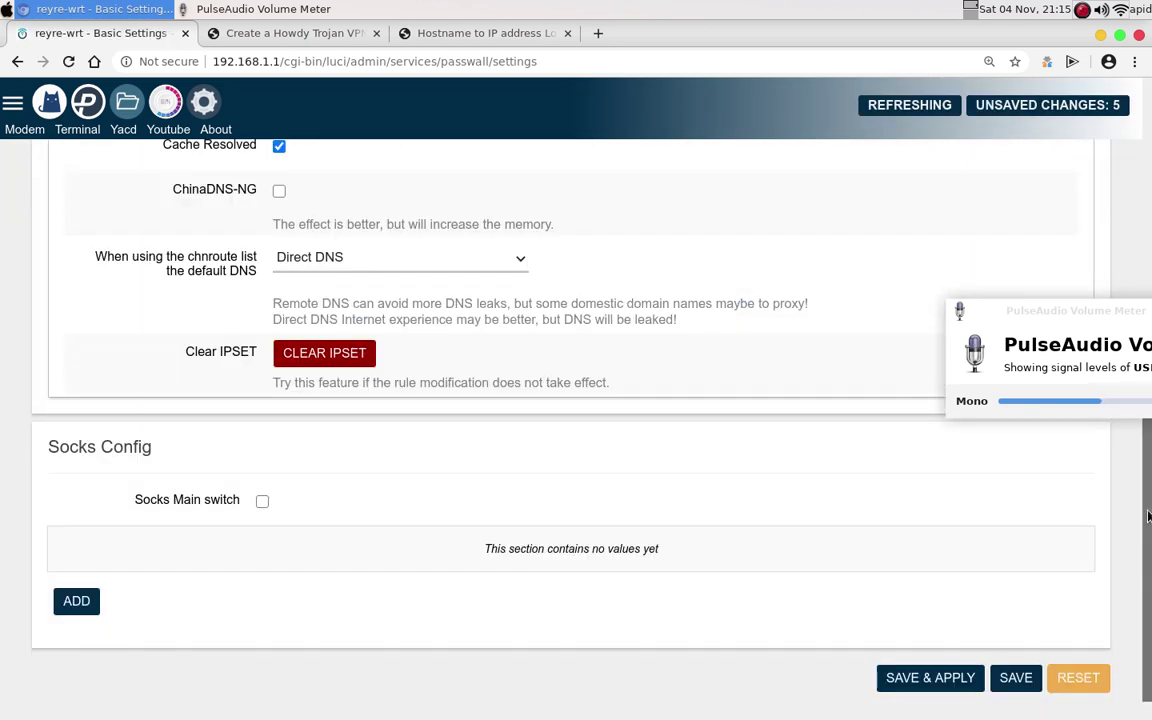
{"action": "left_click_drag", "start_coordinate": [1149, 516], "coordinate": [1149, 280]}
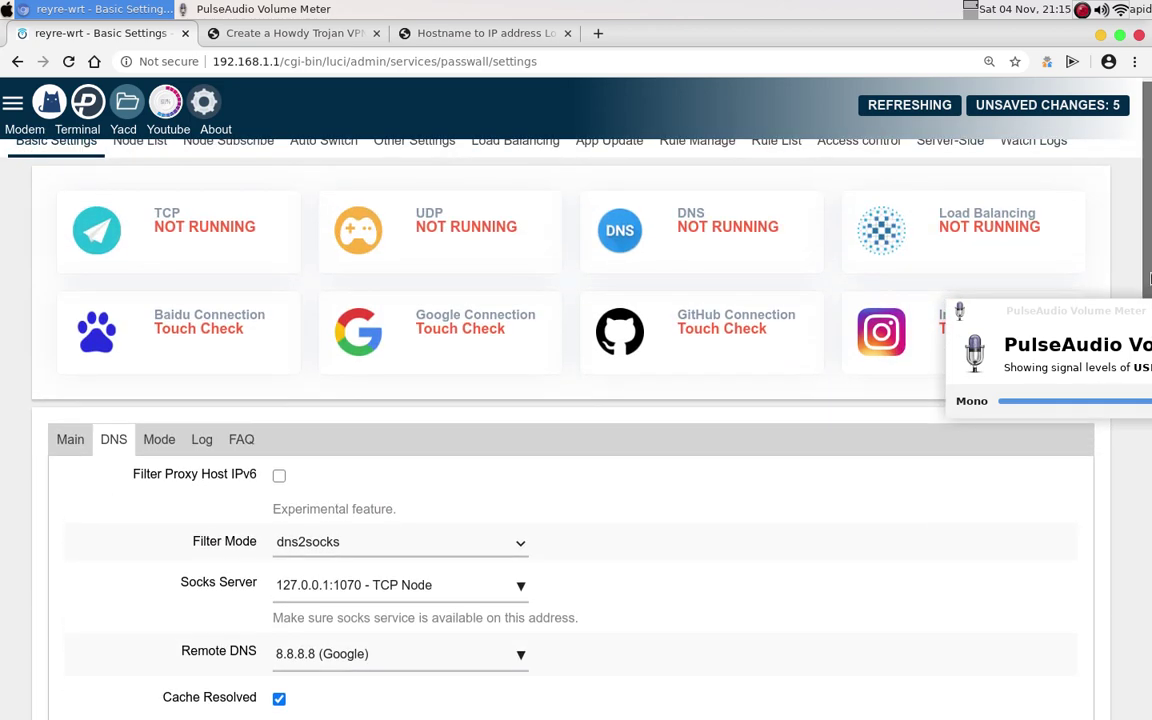
{"action": "left_click", "coordinate": [66, 446]}
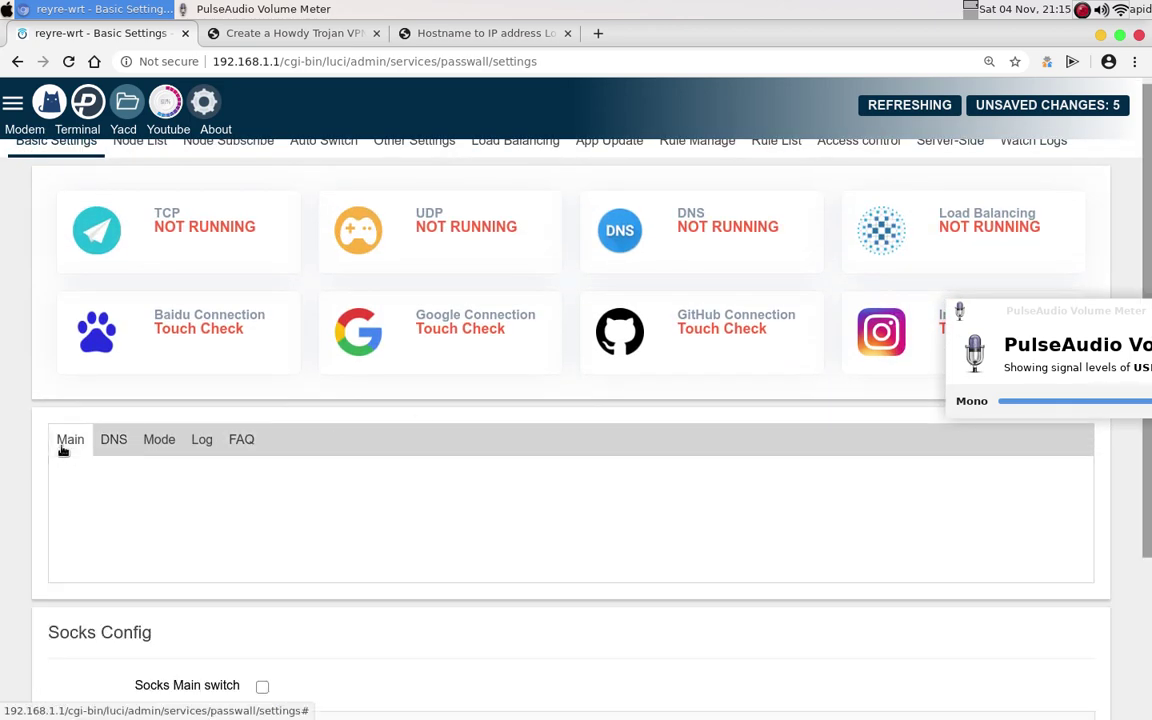
{"action": "left_click_drag", "start_coordinate": [1149, 450], "coordinate": [1150, 581]}
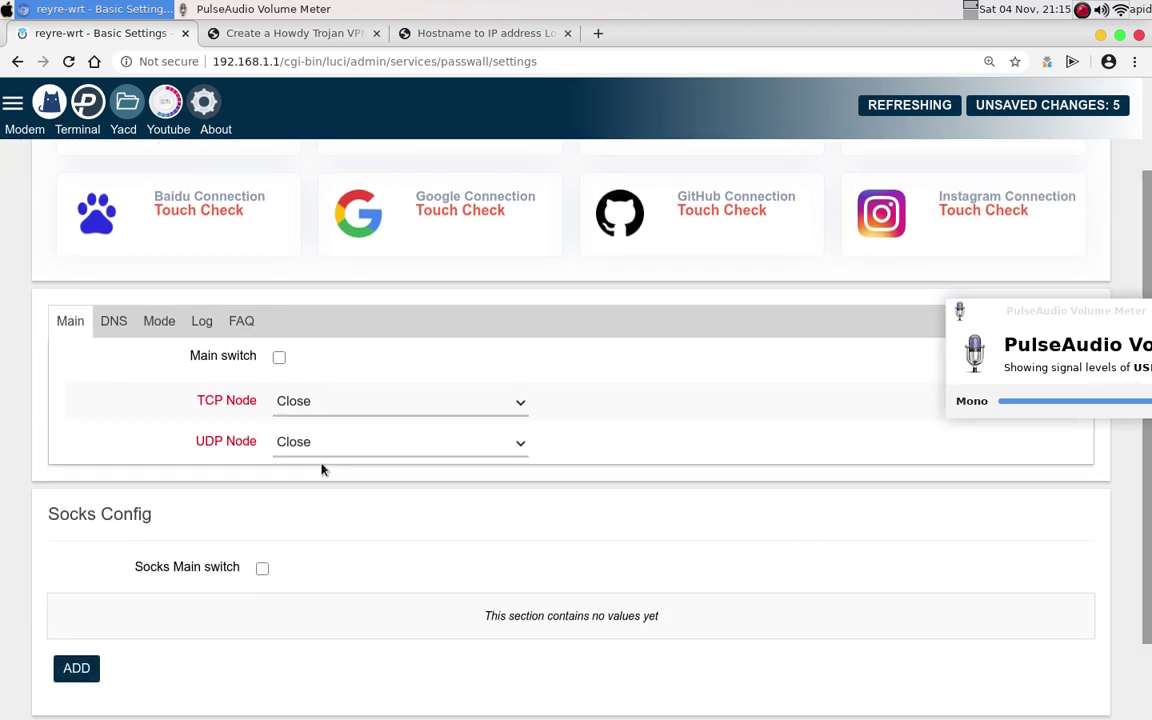
{"action": "left_click", "coordinate": [405, 445]}
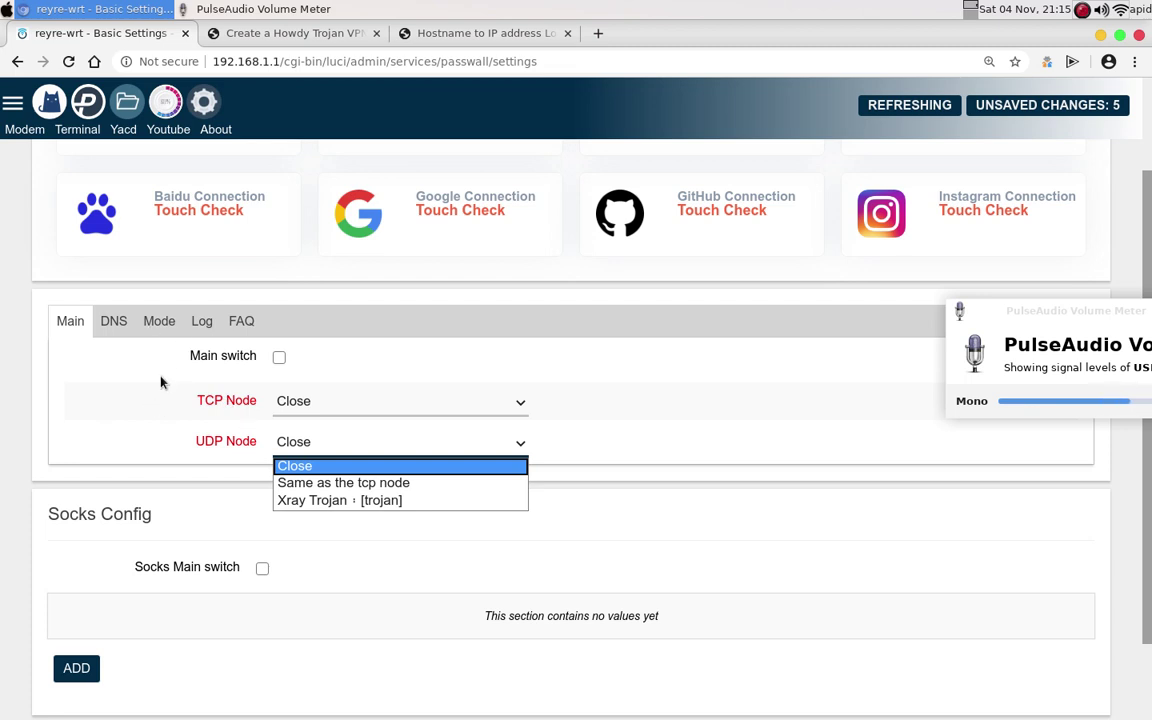
{"action": "left_click", "coordinate": [324, 487]}
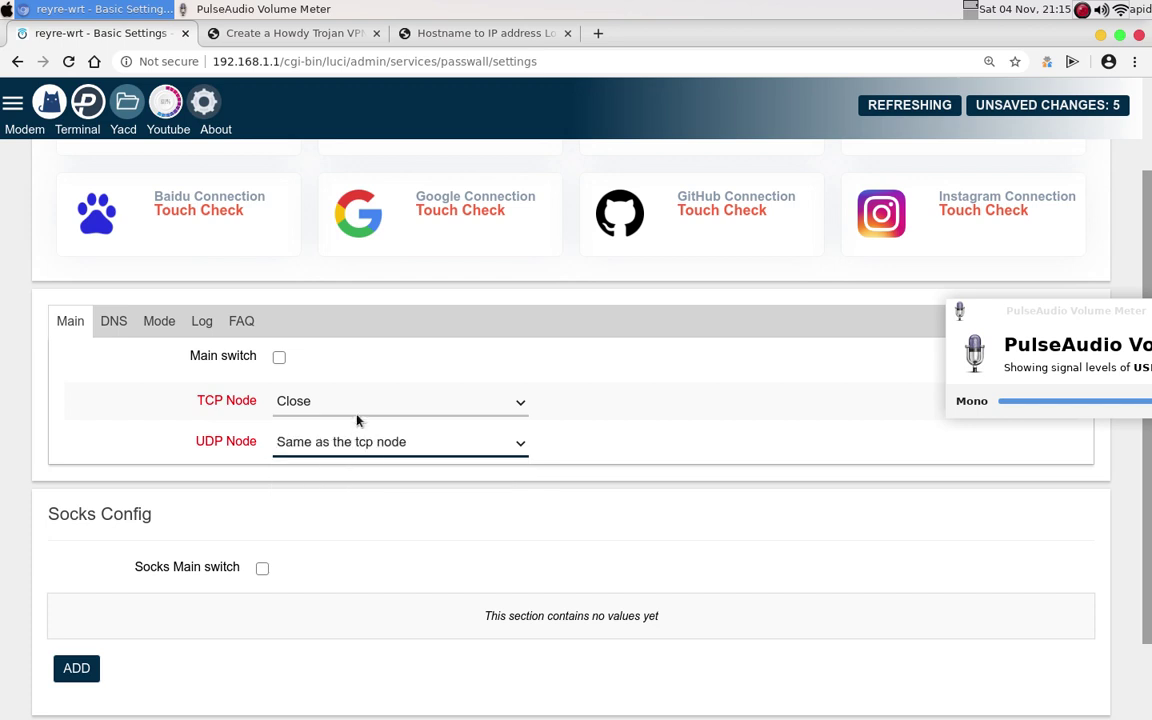
{"action": "left_click", "coordinate": [357, 405]}
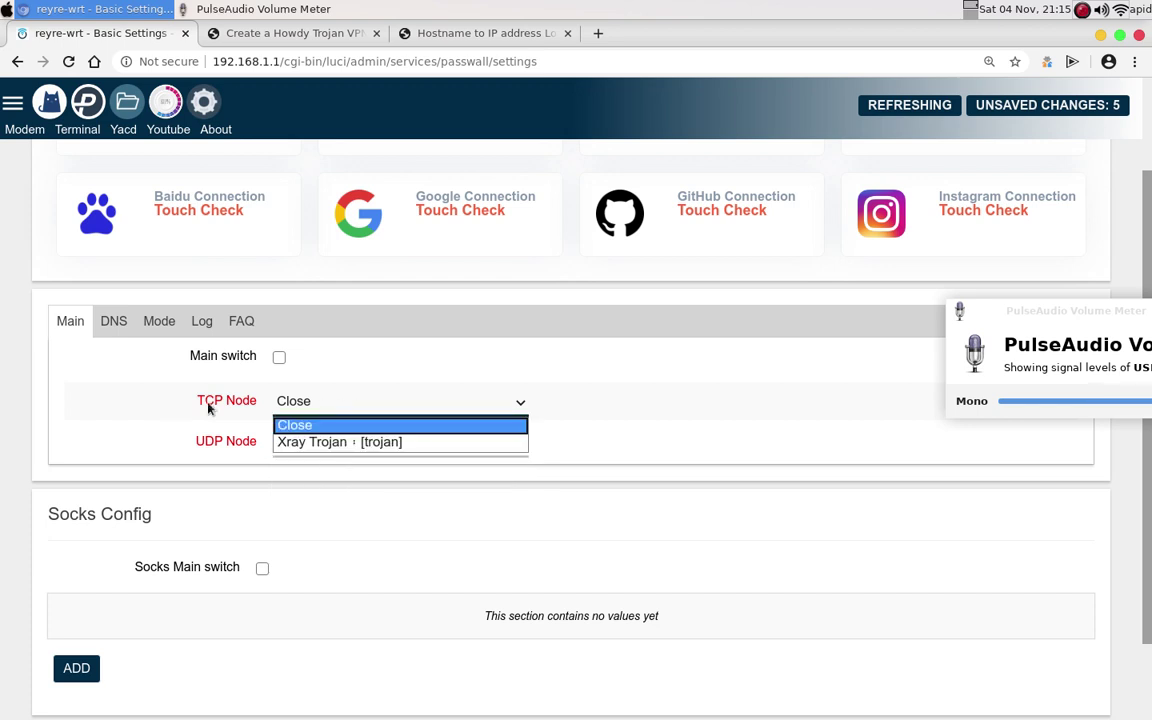
{"action": "left_click", "coordinate": [400, 443]}
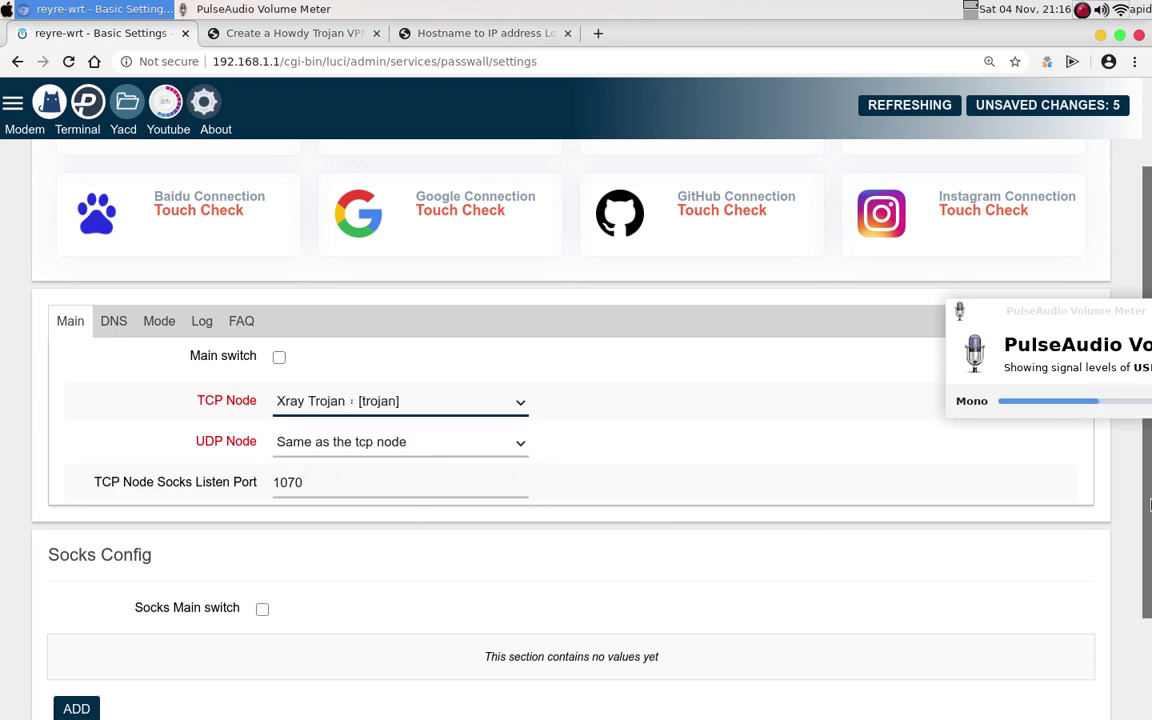
Step: Enable PassWall's main switch, then save and apply the configuration
{"action": "left_click", "coordinate": [279, 358]}
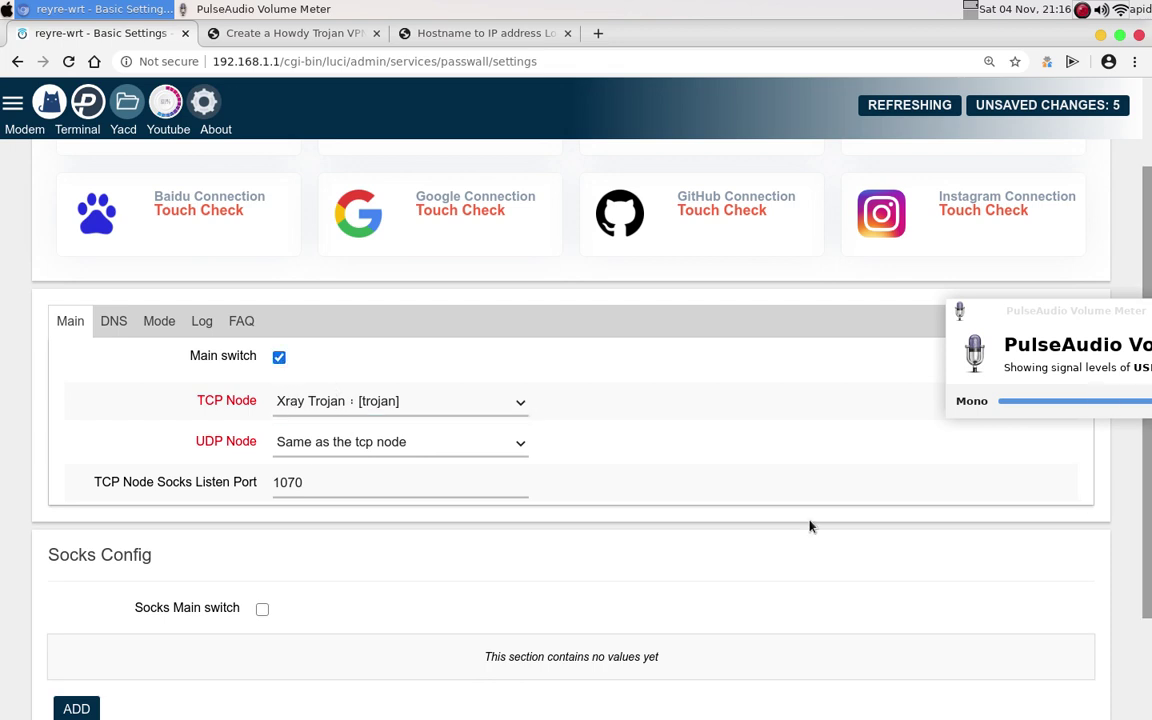
{"action": "left_click_drag", "start_coordinate": [1149, 617], "coordinate": [1149, 712]}
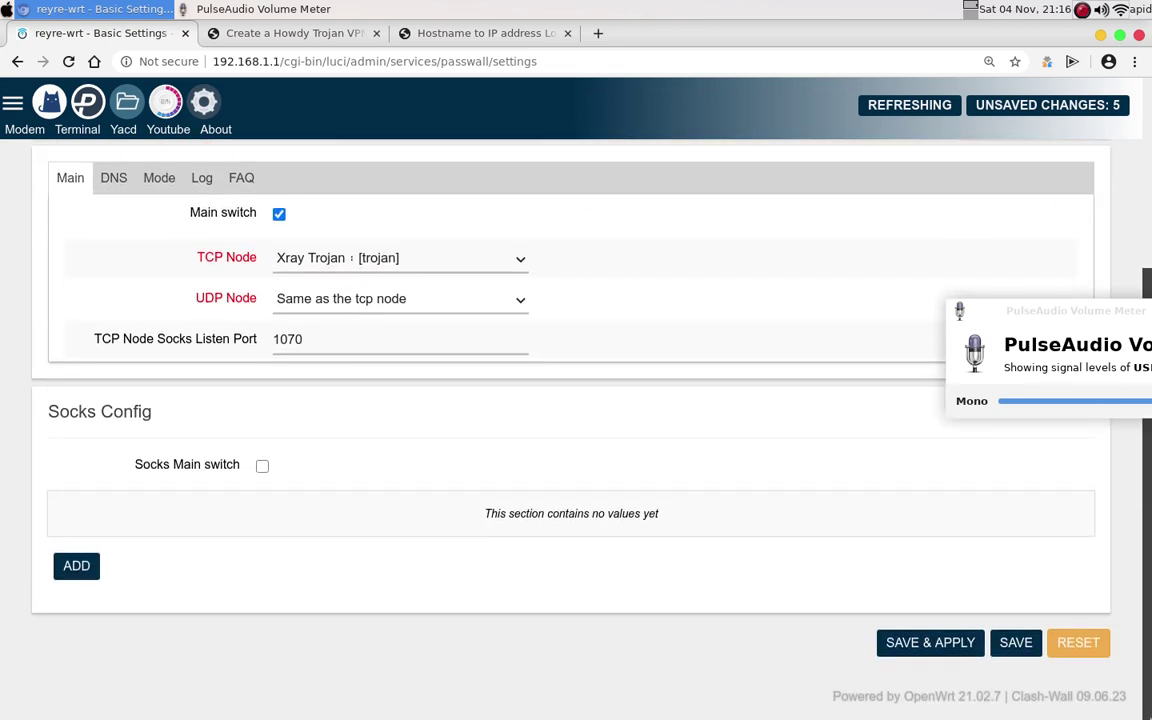
{"action": "left_click", "coordinate": [930, 643]}
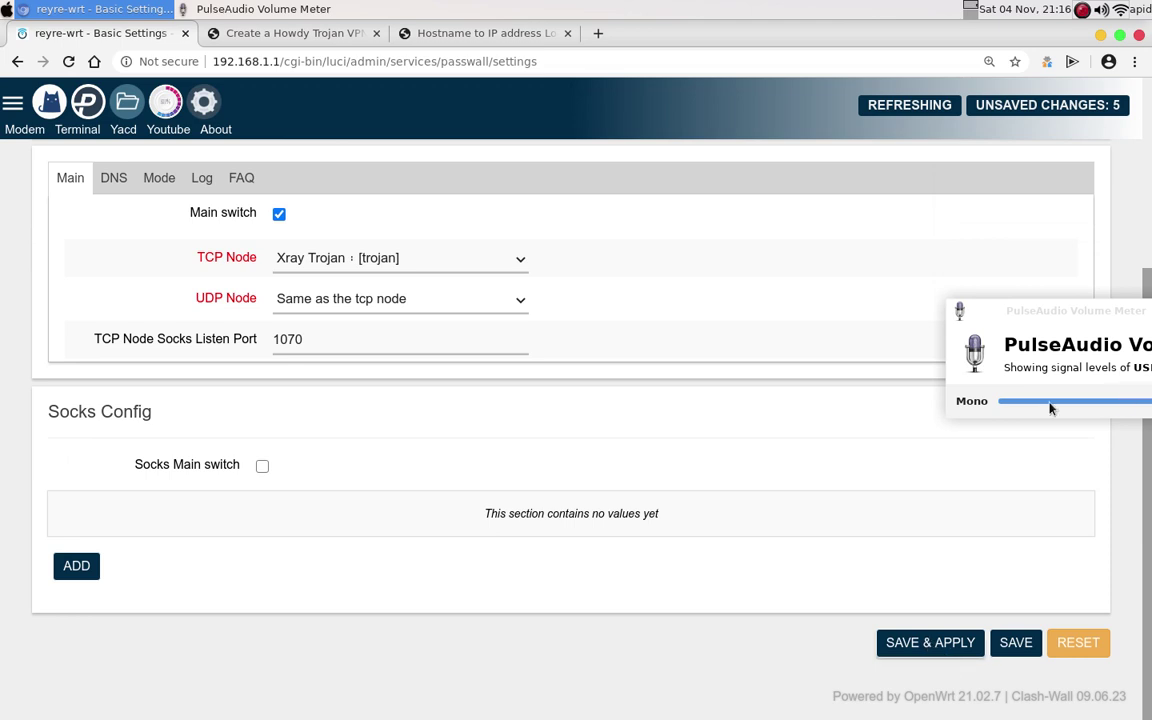
{"action": "left_click", "coordinate": [1081, 12]}
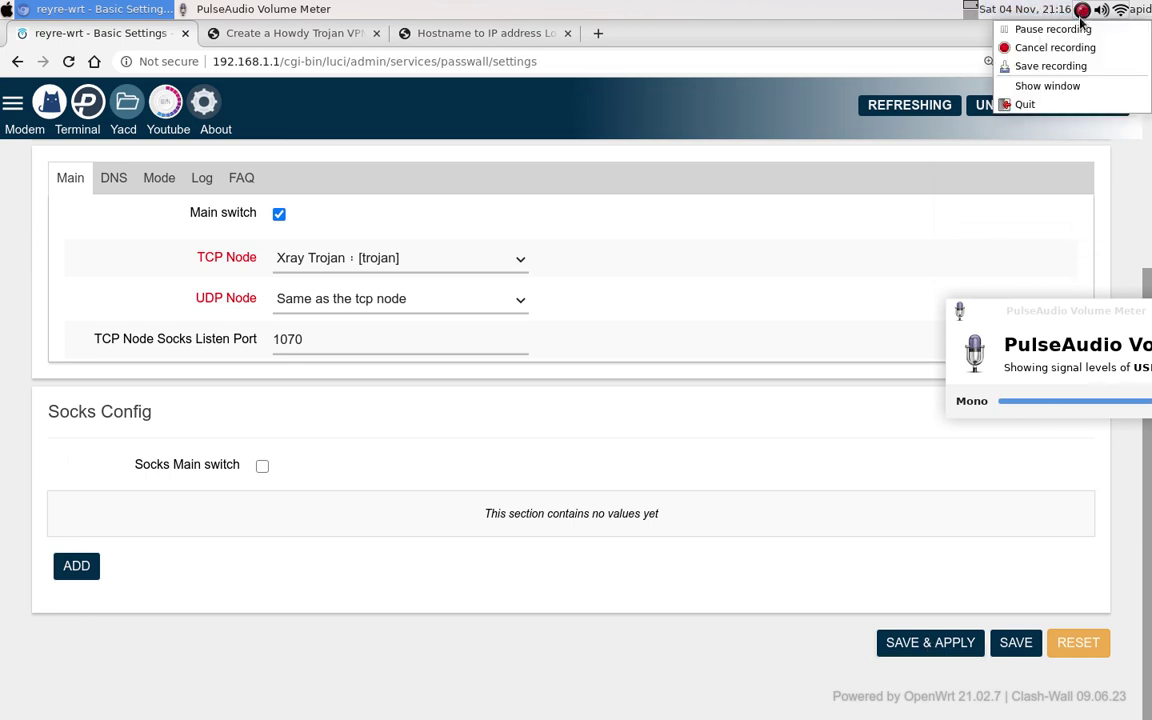
{"action": "left_click", "coordinate": [1077, 30]}
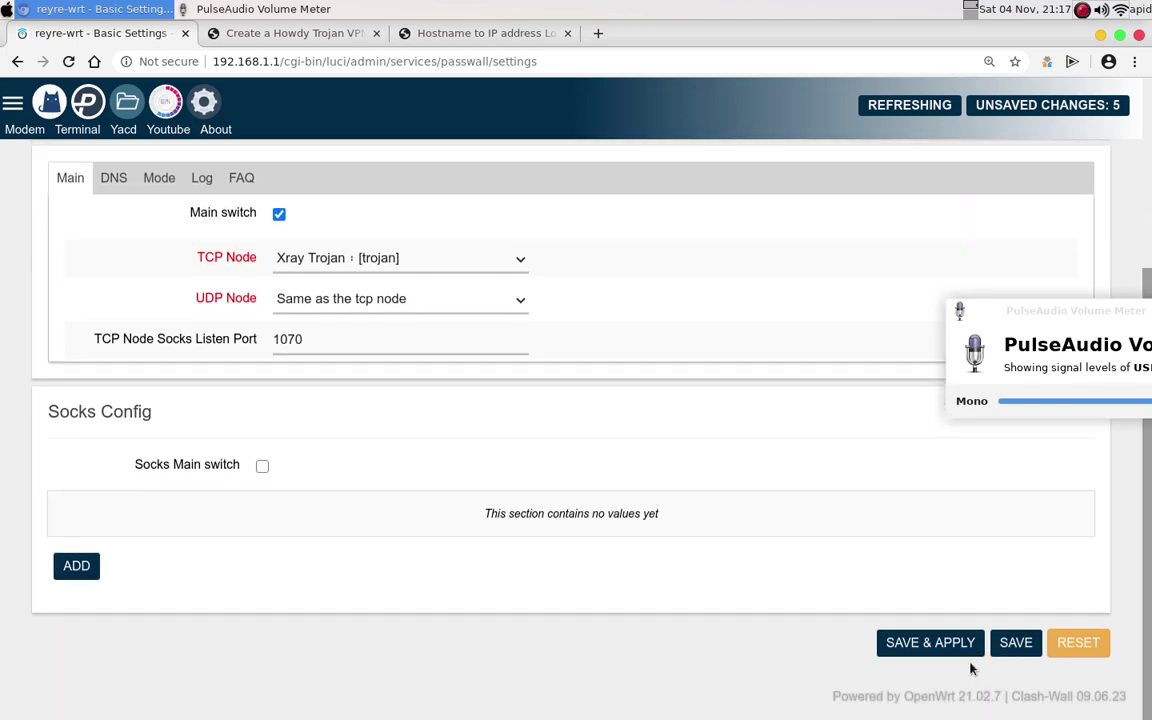
{"action": "left_click", "coordinate": [935, 643]}
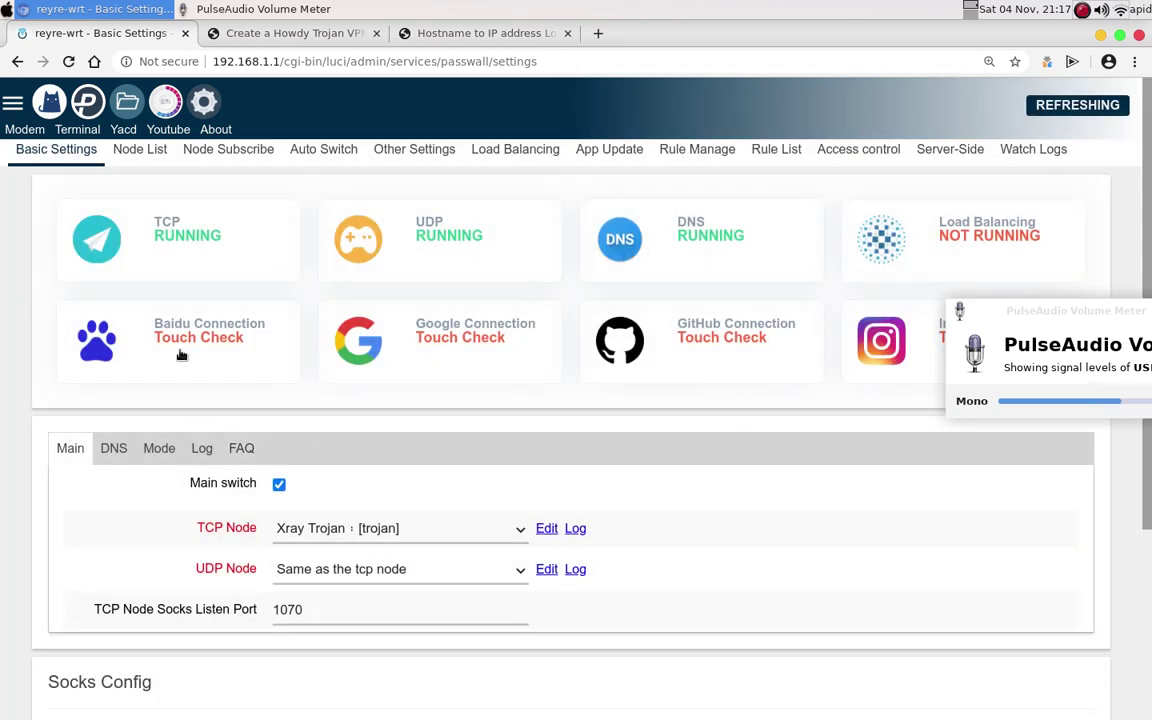
Step: Run the Baidu, Google, GitHub and Instagram connection checks, moving the volume meter window out of the way
{"action": "left_click", "coordinate": [165, 322]}
{"action": "left_click", "coordinate": [411, 314]}
{"action": "left_click", "coordinate": [737, 346]}
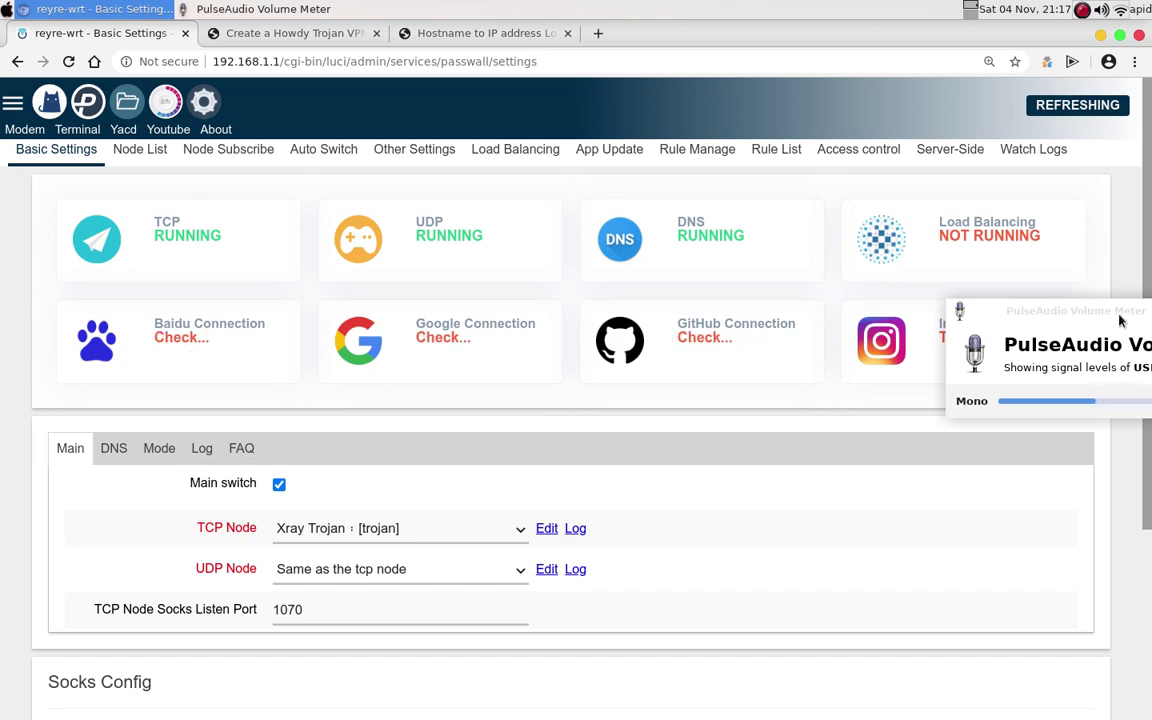
{"action": "left_click_drag", "start_coordinate": [1005, 306], "coordinate": [1084, 547]}
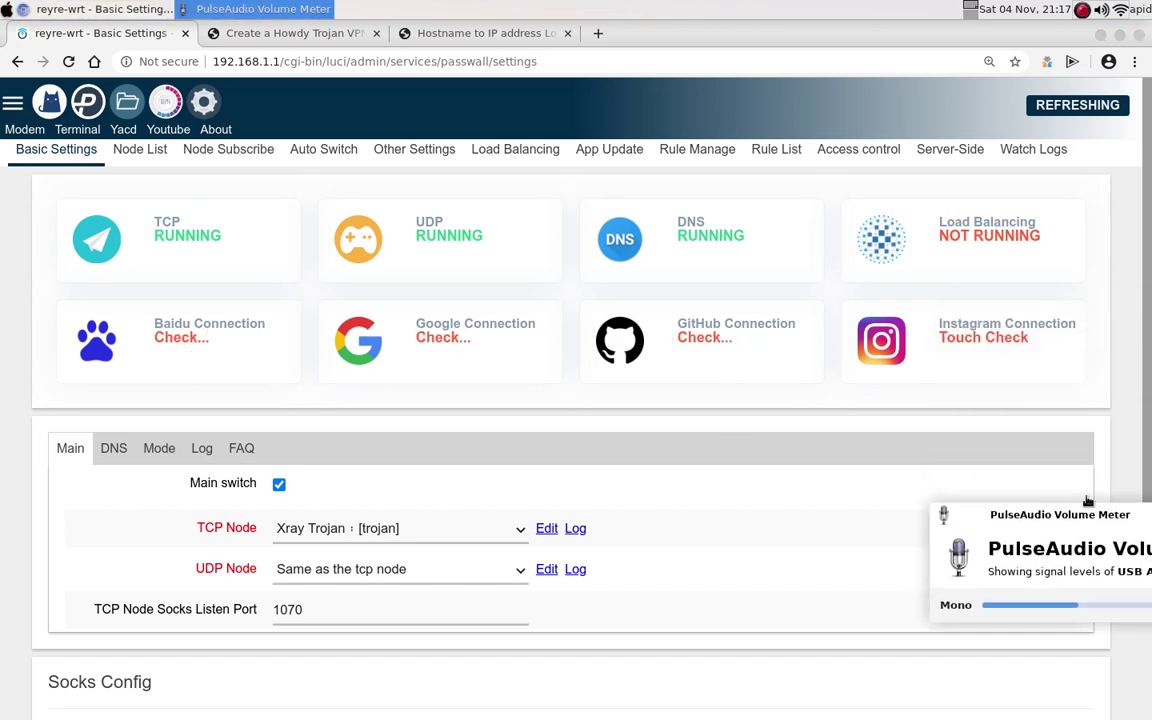
{"action": "left_click", "coordinate": [992, 340]}
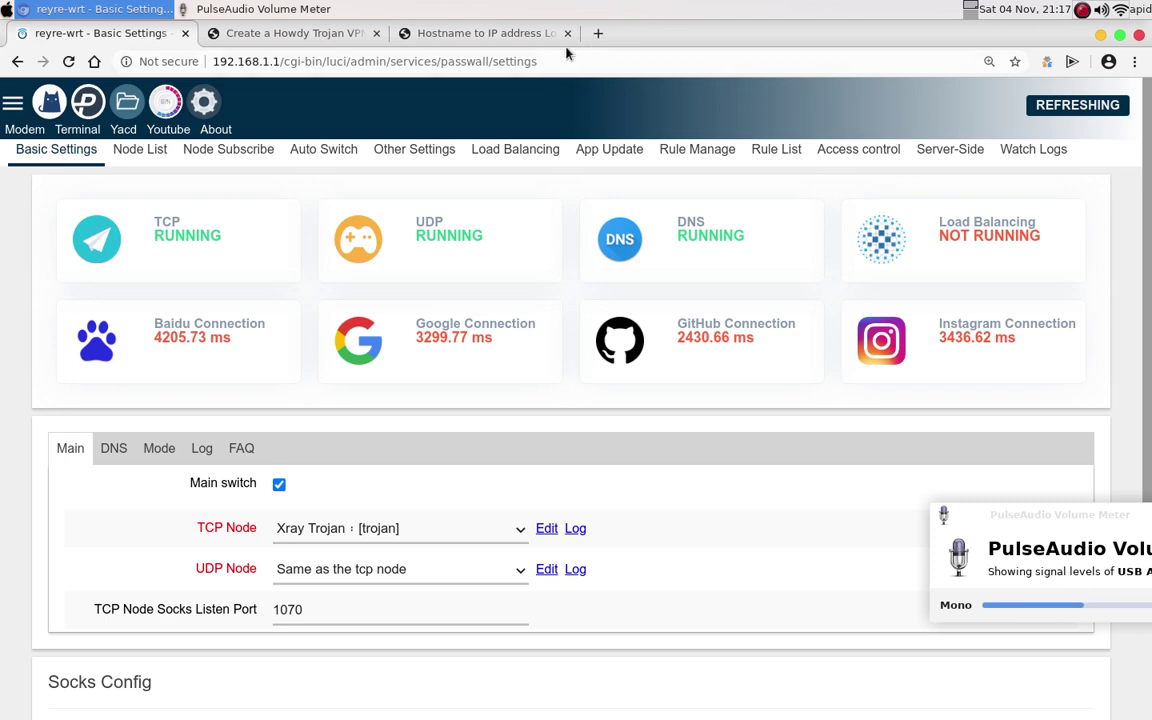
Step: Load speedtest.net in place of the hostname lookup page and close the Howdy Trojan page
{"action": "left_click", "coordinate": [489, 33]}
{"action": "left_click", "coordinate": [423, 61]}
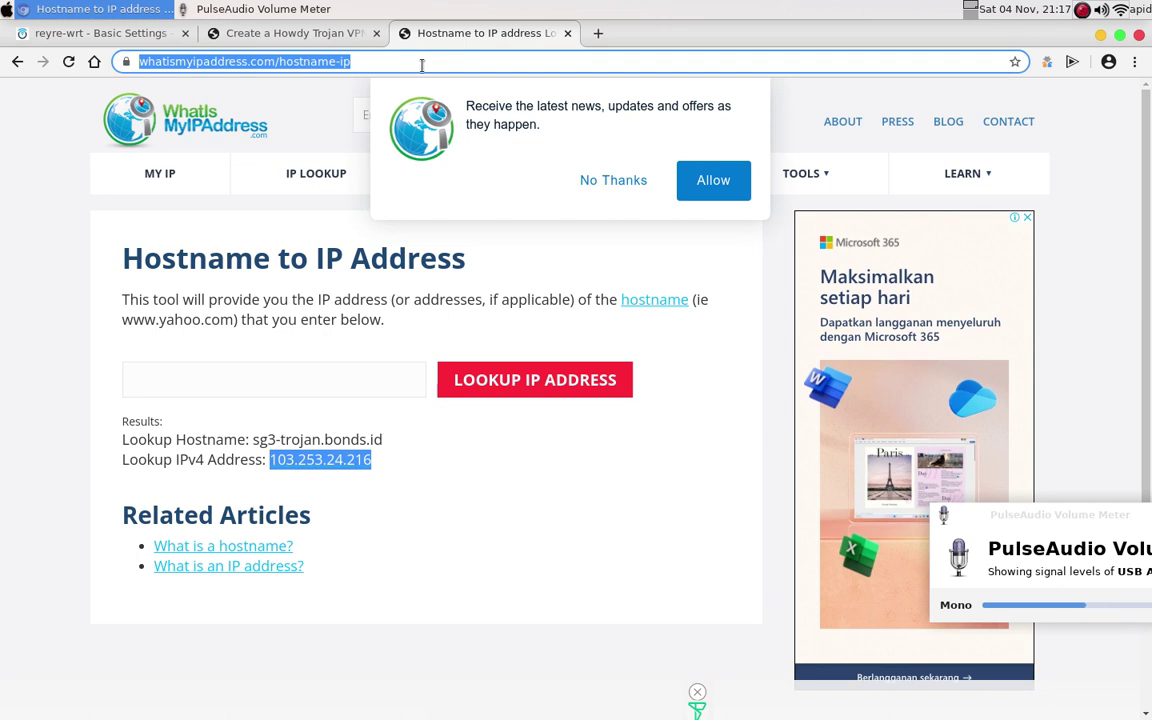
{"action": "type", "text": "sp"}
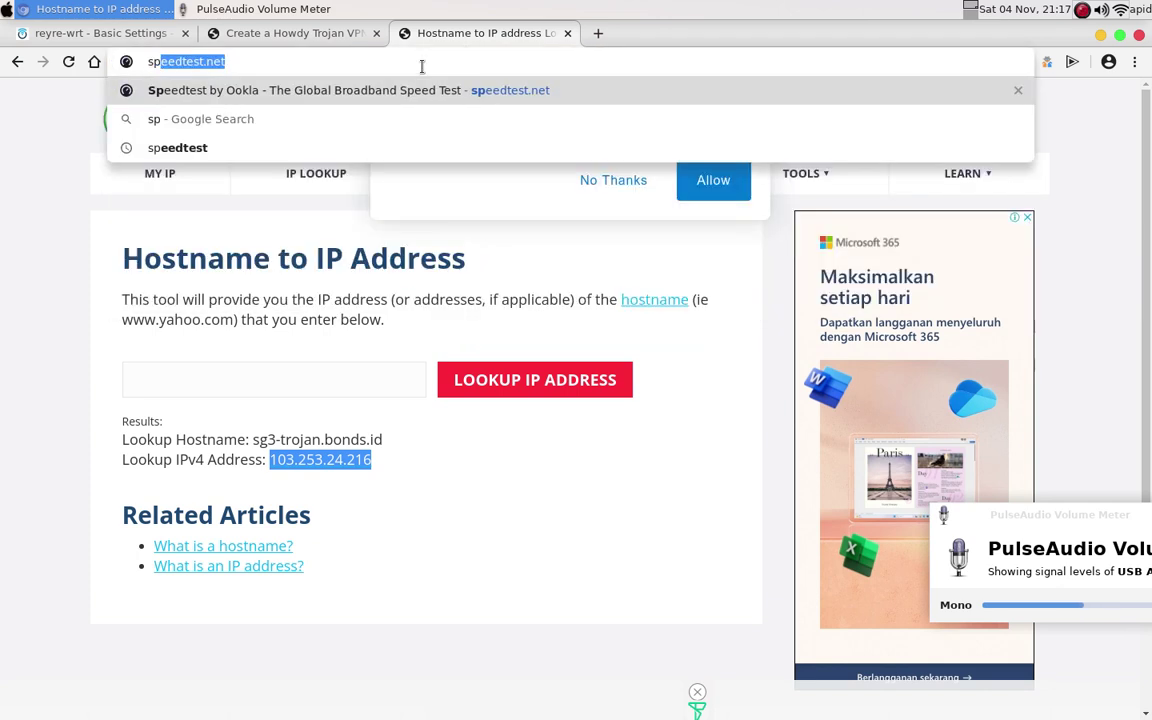
{"action": "type", "text": "eedtes"}
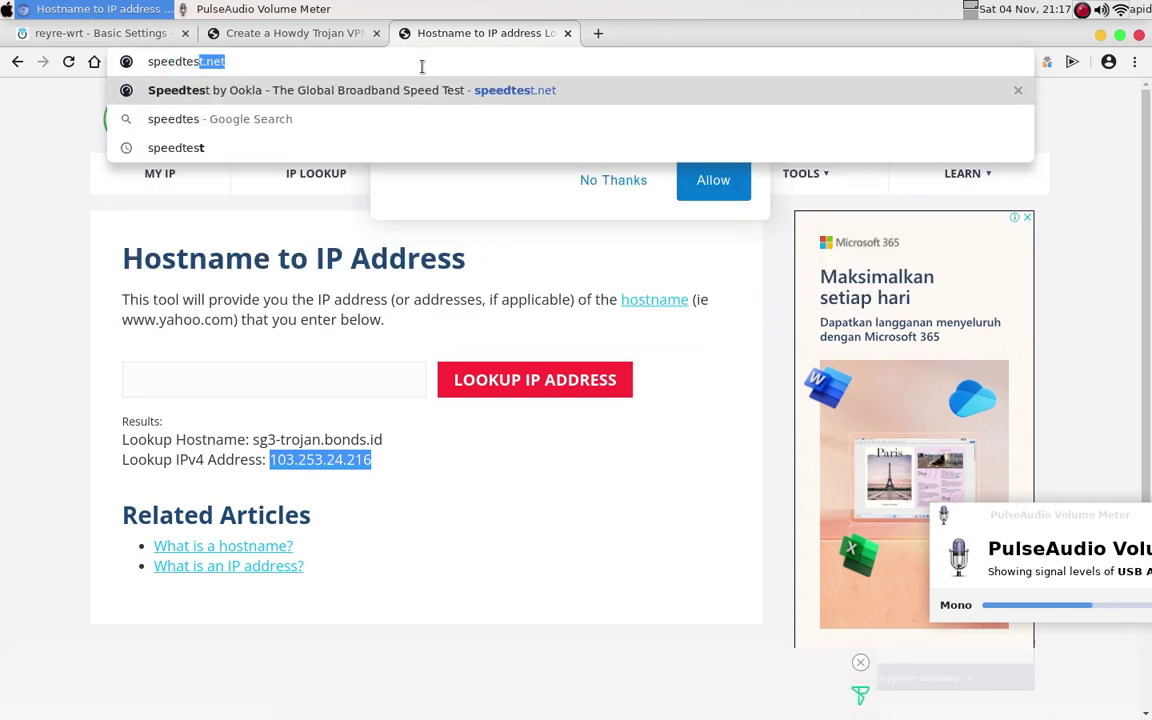
{"action": "type", "text": "t"}
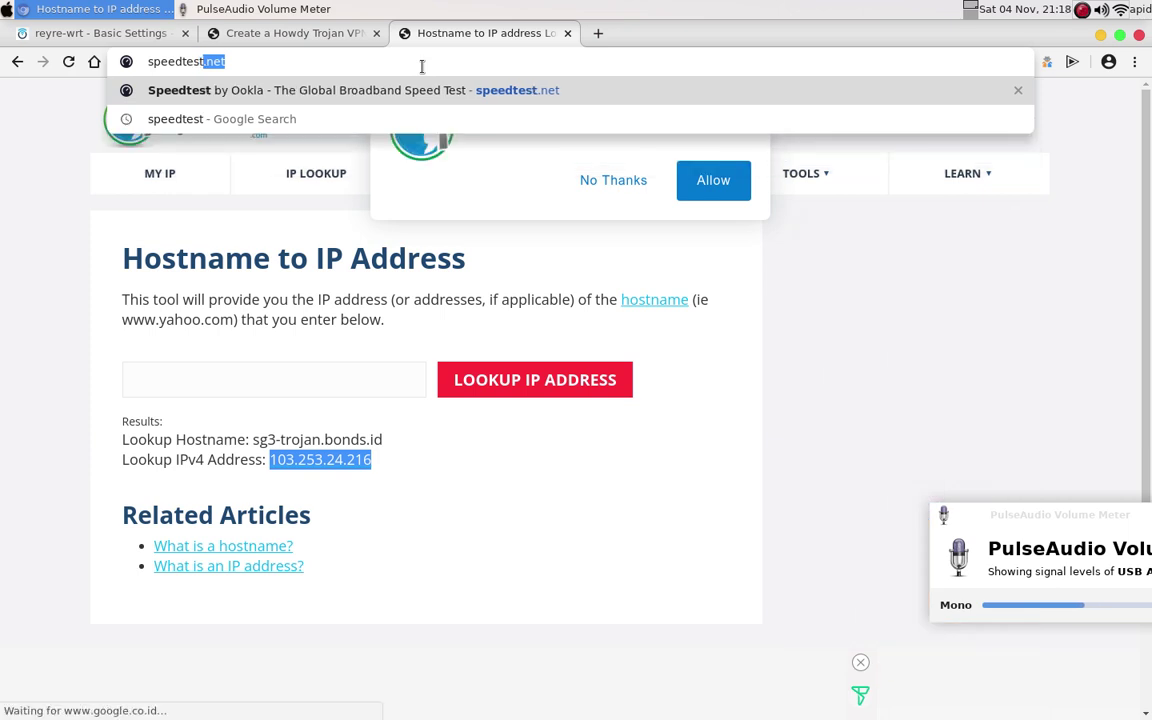
{"action": "key", "text": "Return"}
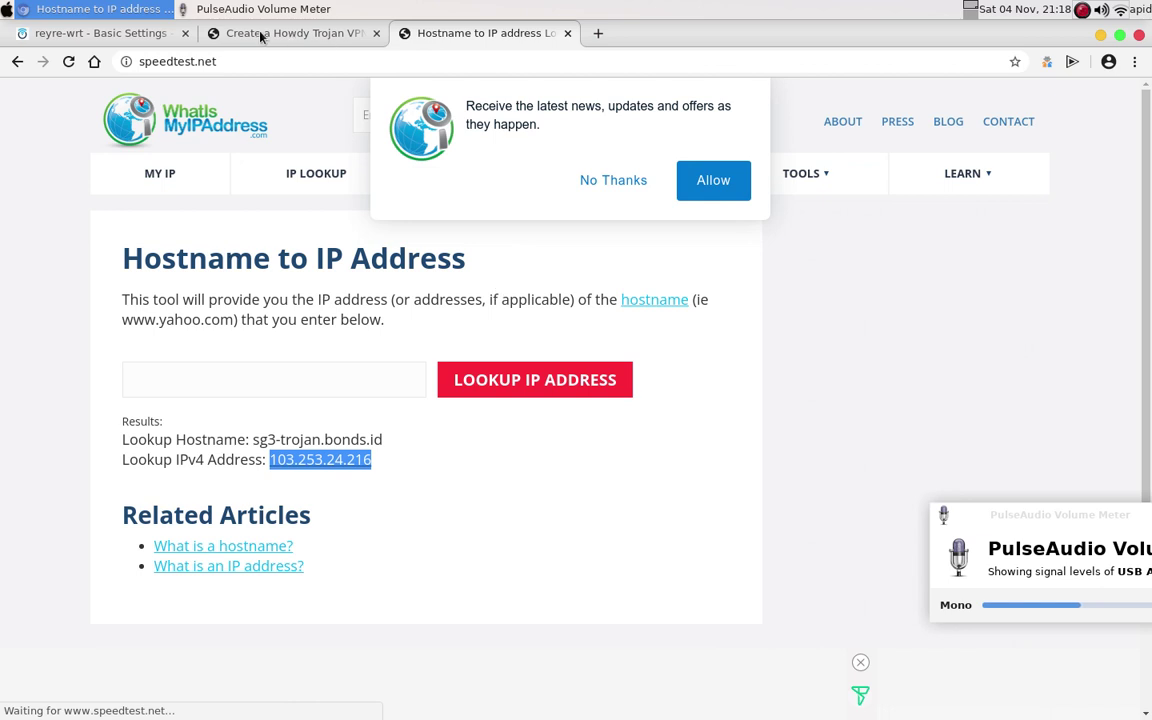
{"action": "left_click", "coordinate": [377, 34]}
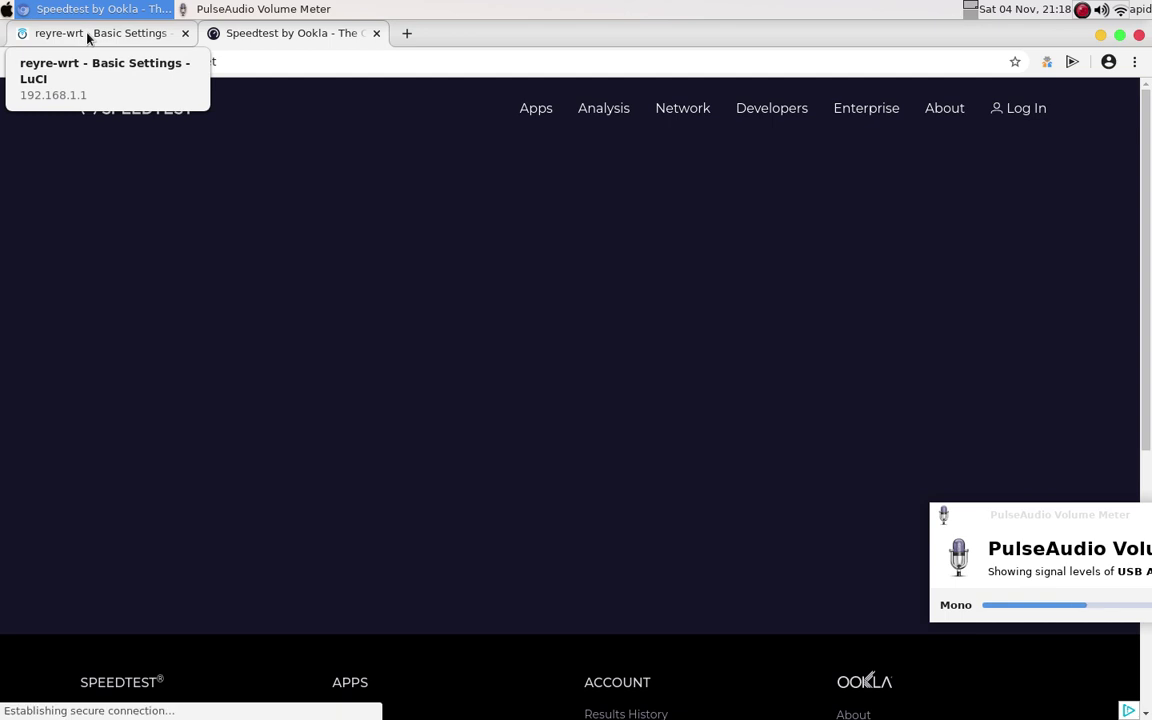
Step: Review PassWall's service status and return to the Speedtest page to examine the speed test and connection address
{"action": "left_click", "coordinate": [88, 37]}
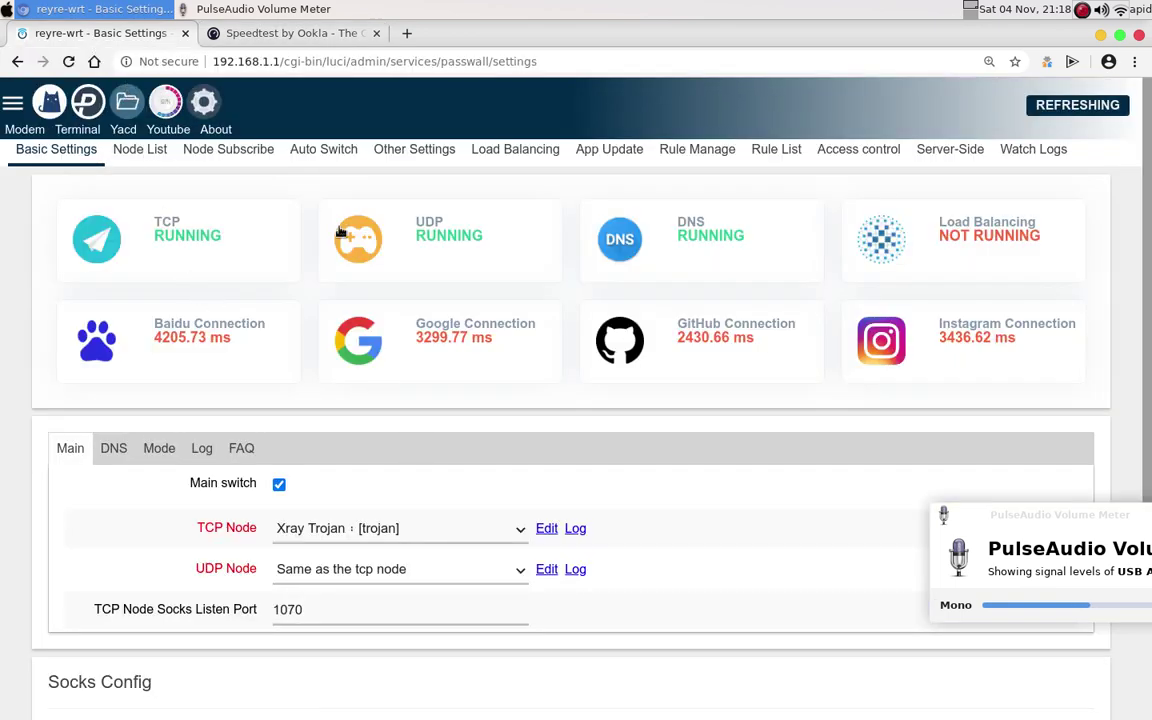
{"action": "left_click", "coordinate": [299, 38]}
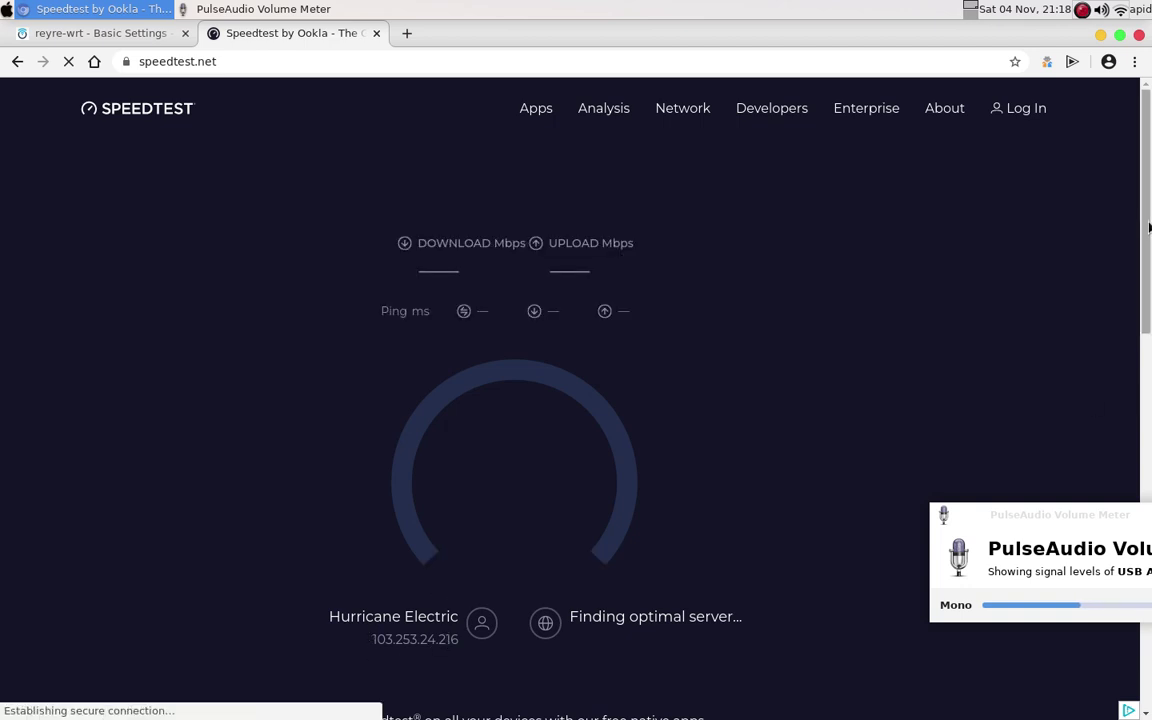
{"action": "left_click_drag", "start_coordinate": [1149, 228], "coordinate": [1149, 248]}
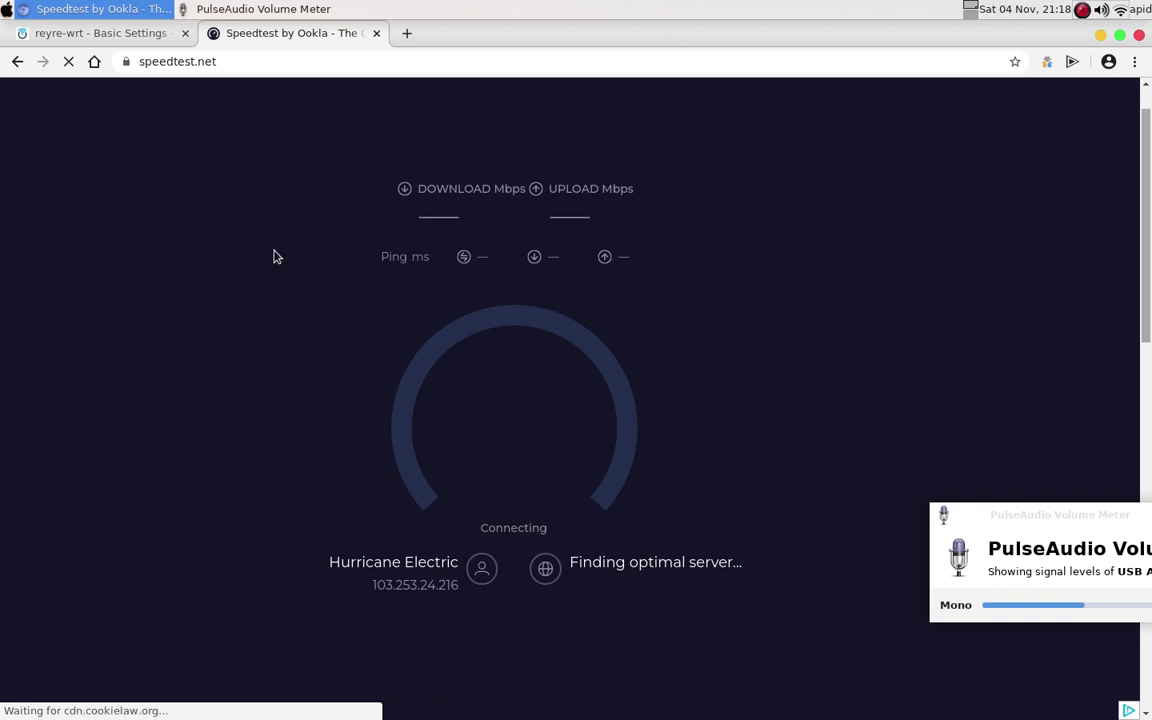
Step: Examine the running speed test's download result alongside PassWall's service status and connection checks
{"action": "left_click", "coordinate": [83, 42]}
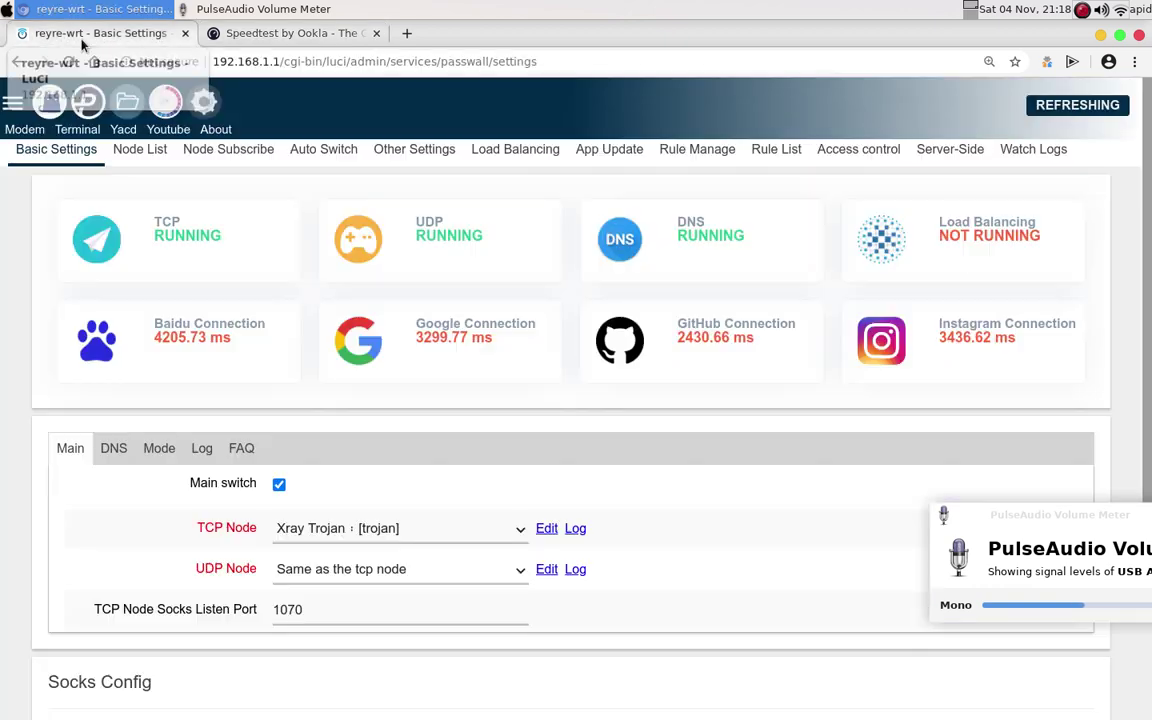
{"action": "left_click", "coordinate": [283, 35]}
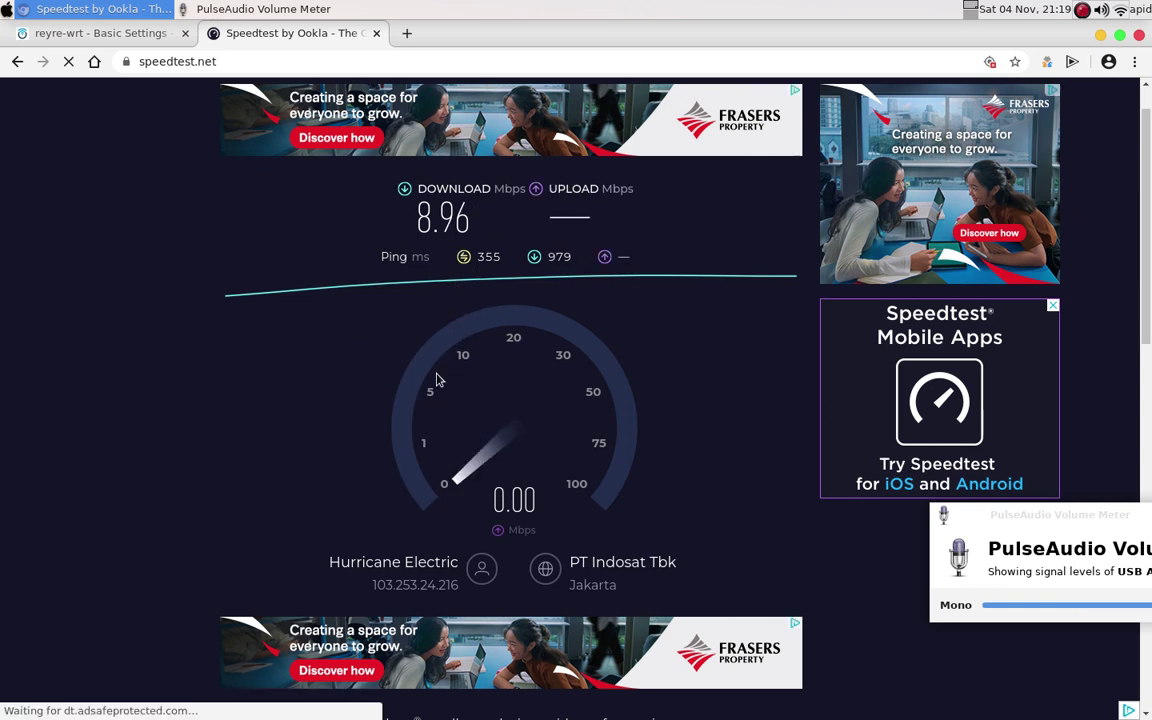
{"action": "left_click", "coordinate": [103, 38]}
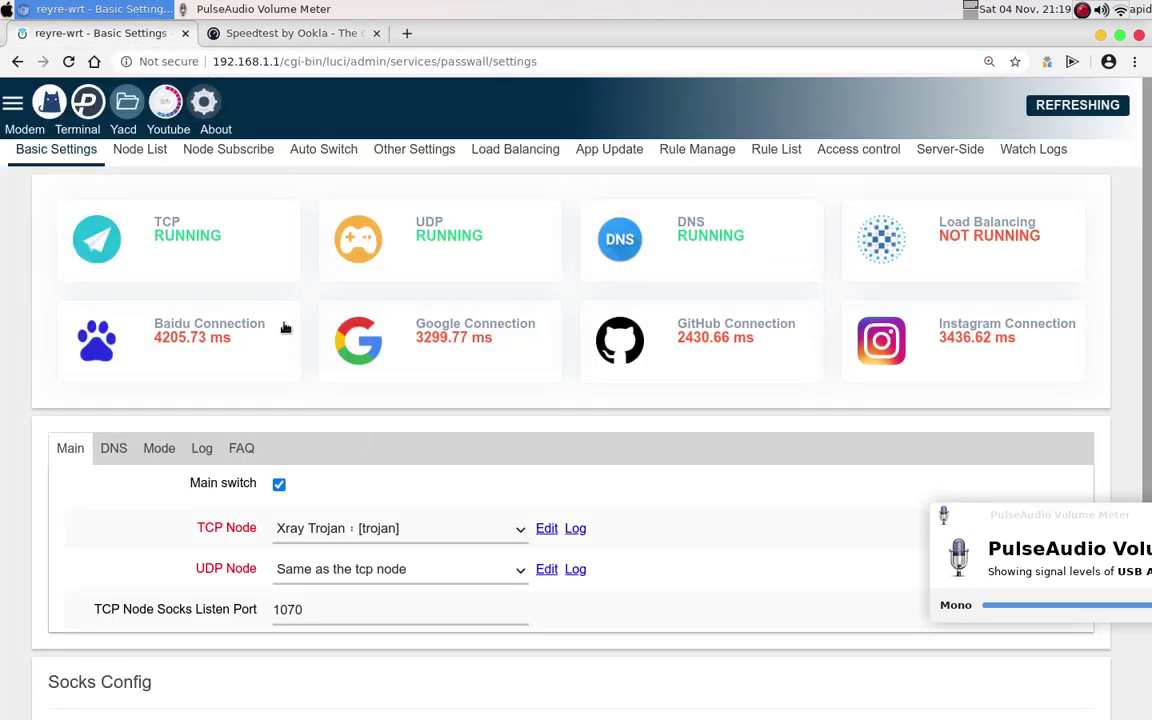
Step: Review PassWall's node list and the forwarding settings, especially UDP Proxy Drop Ports, TCP Redir Ports and UDP Redir Ports
{"action": "left_click", "coordinate": [137, 158]}
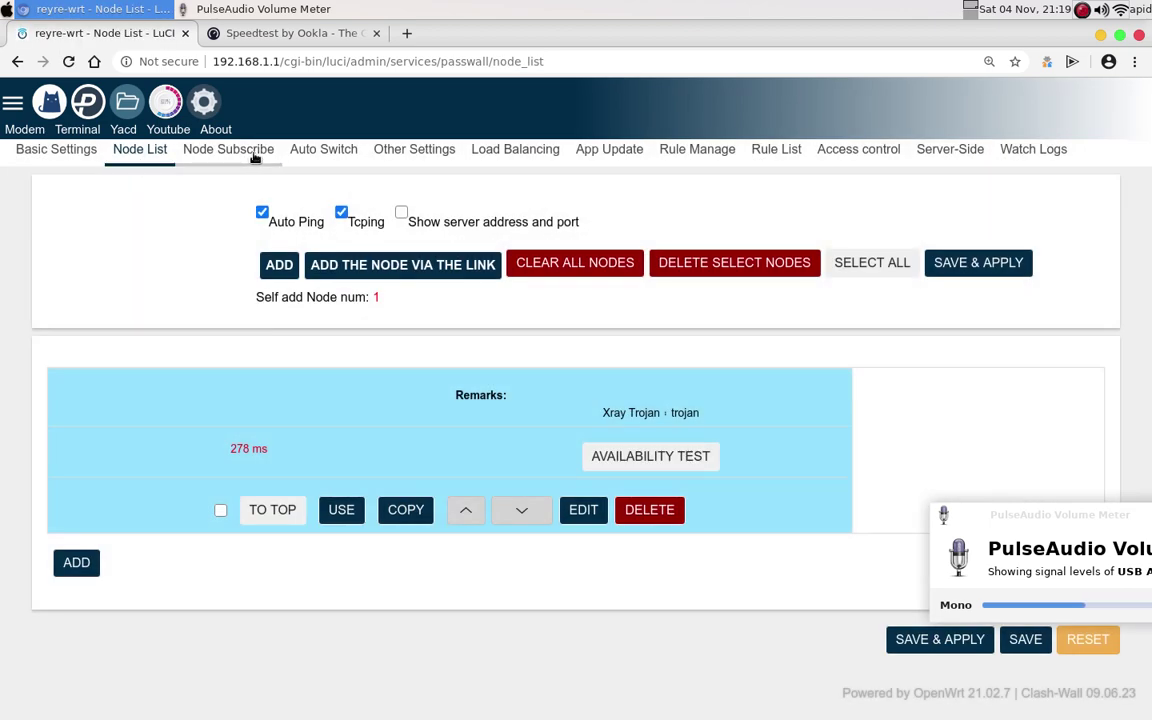
{"action": "left_click", "coordinate": [443, 151]}
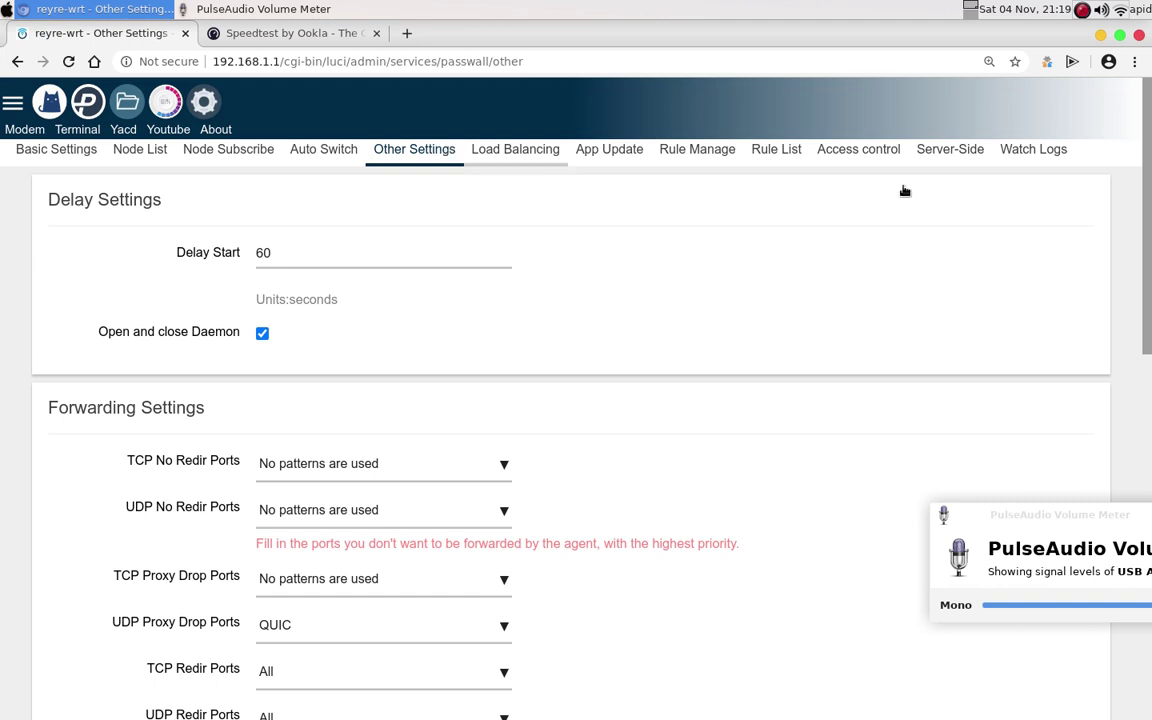
{"action": "scroll", "coordinate": [1150, 188], "scroll_direction": "down", "scroll_amount": 3}
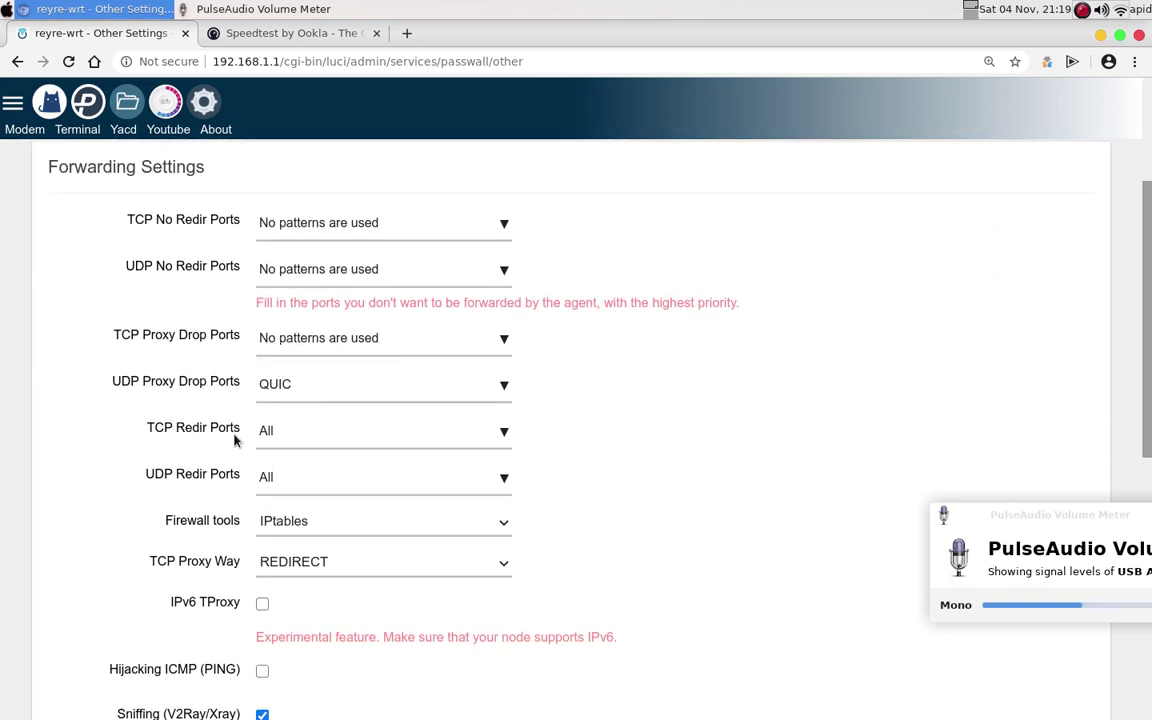
{"action": "left_click_drag", "start_coordinate": [103, 378], "coordinate": [553, 484]}
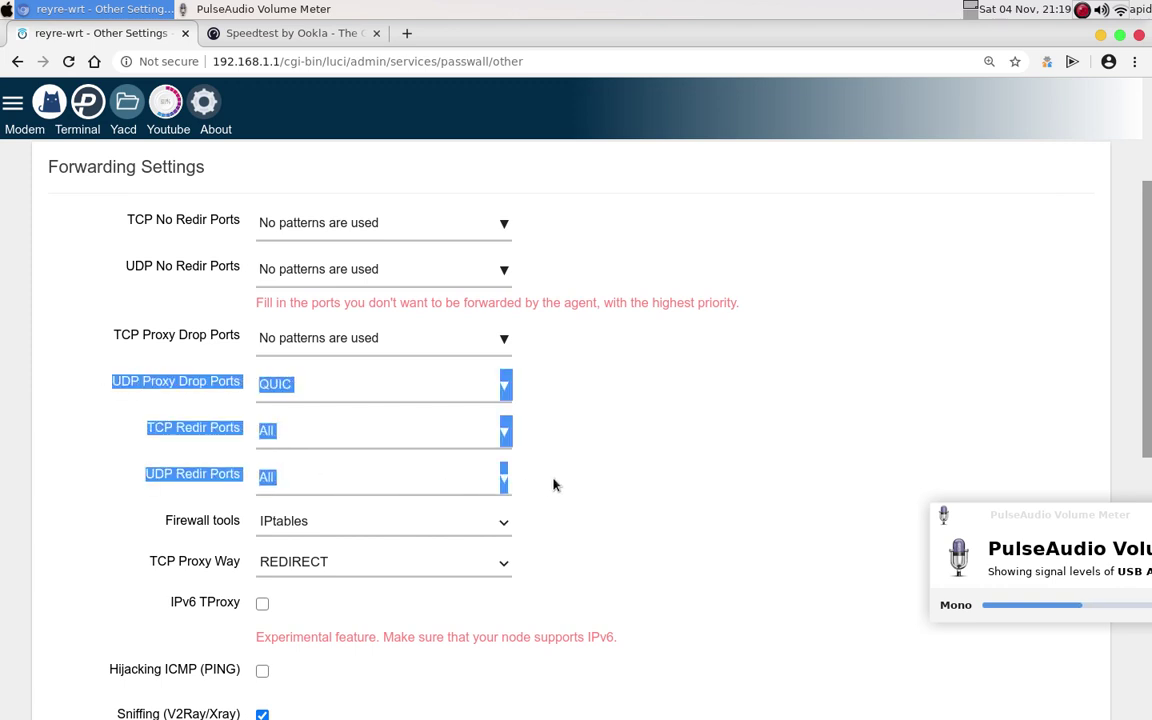
{"action": "left_click", "coordinate": [636, 413]}
{"action": "left_click_drag", "start_coordinate": [1149, 352], "coordinate": [1150, 172]}
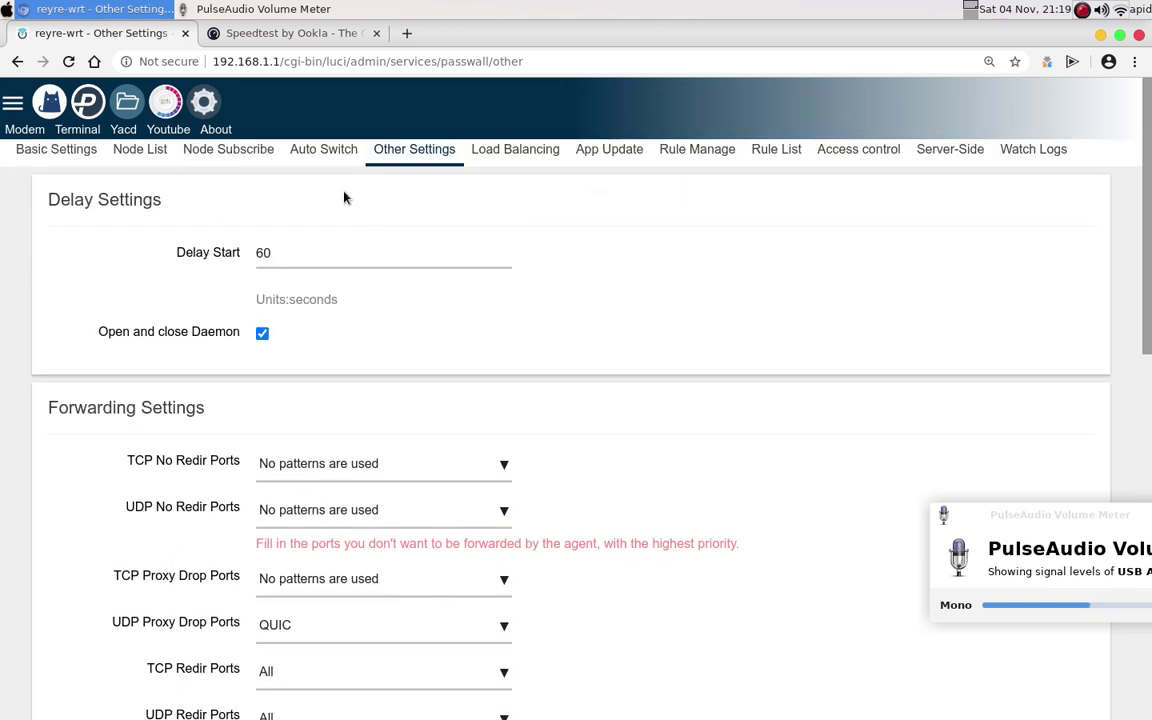
Step: Check the Trojan node's entry in the node list and review the default TCP and UDP proxy modes in PassWall's basic settings
{"action": "left_click", "coordinate": [141, 150]}
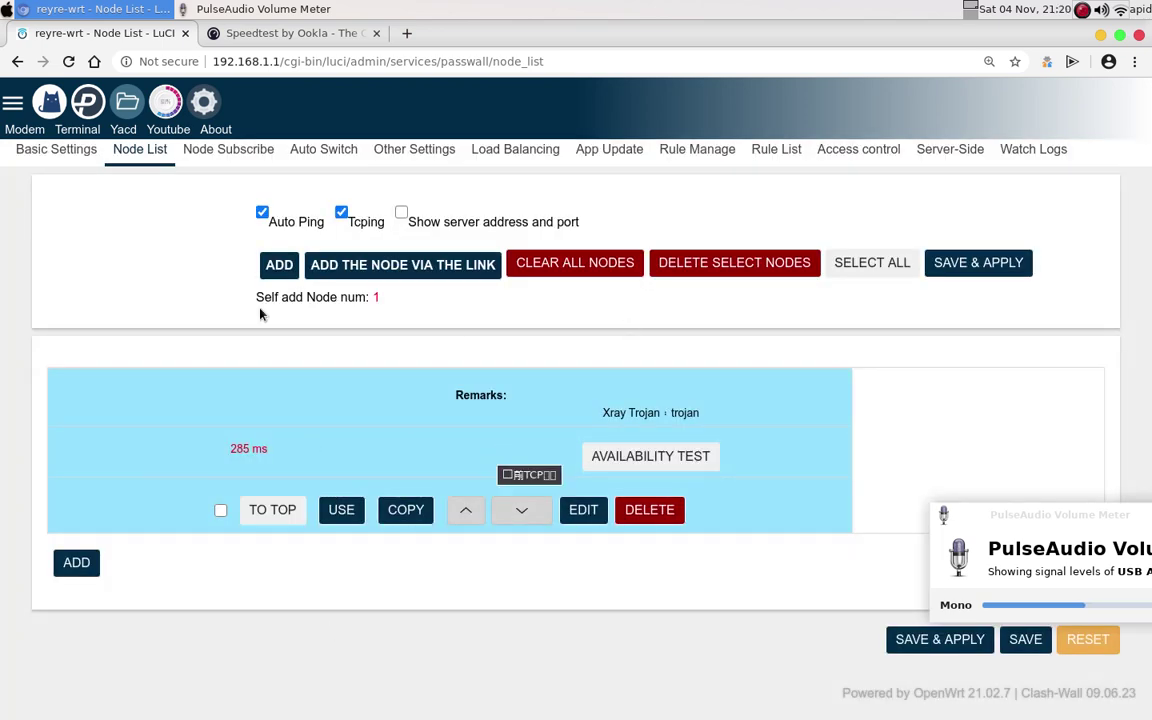
{"action": "left_click", "coordinate": [58, 152]}
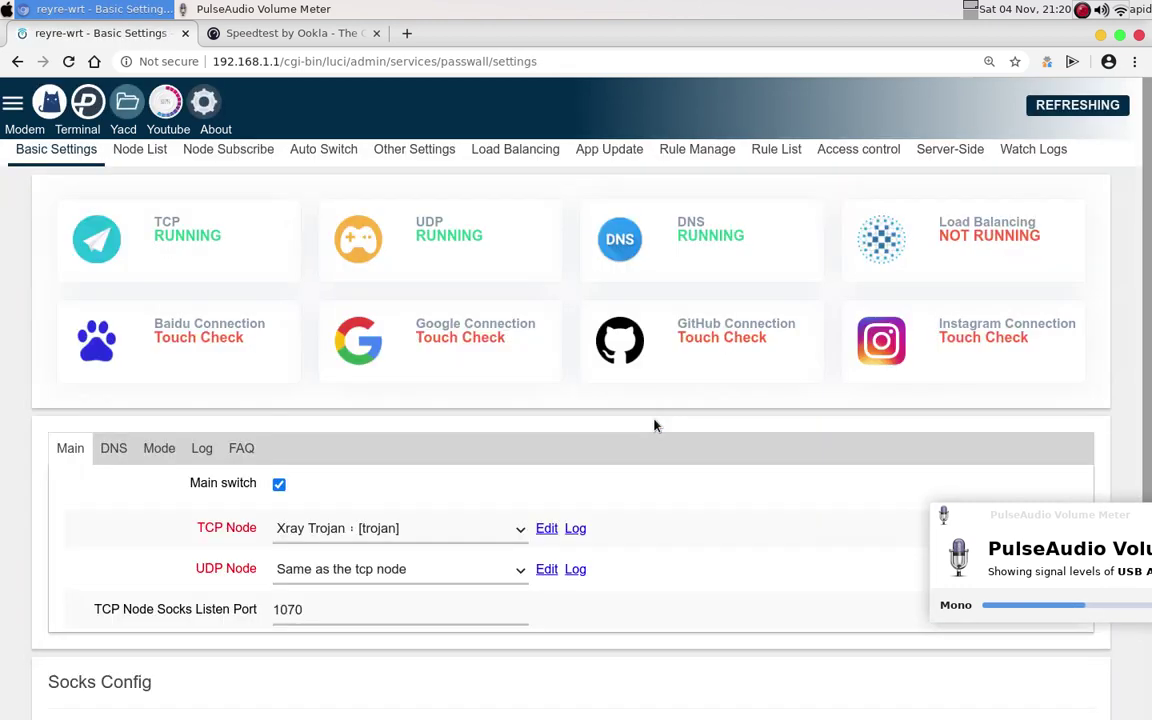
{"action": "left_click", "coordinate": [159, 449]}
{"action": "scroll", "coordinate": [255, 418], "scroll_direction": "down", "scroll_amount": 2}
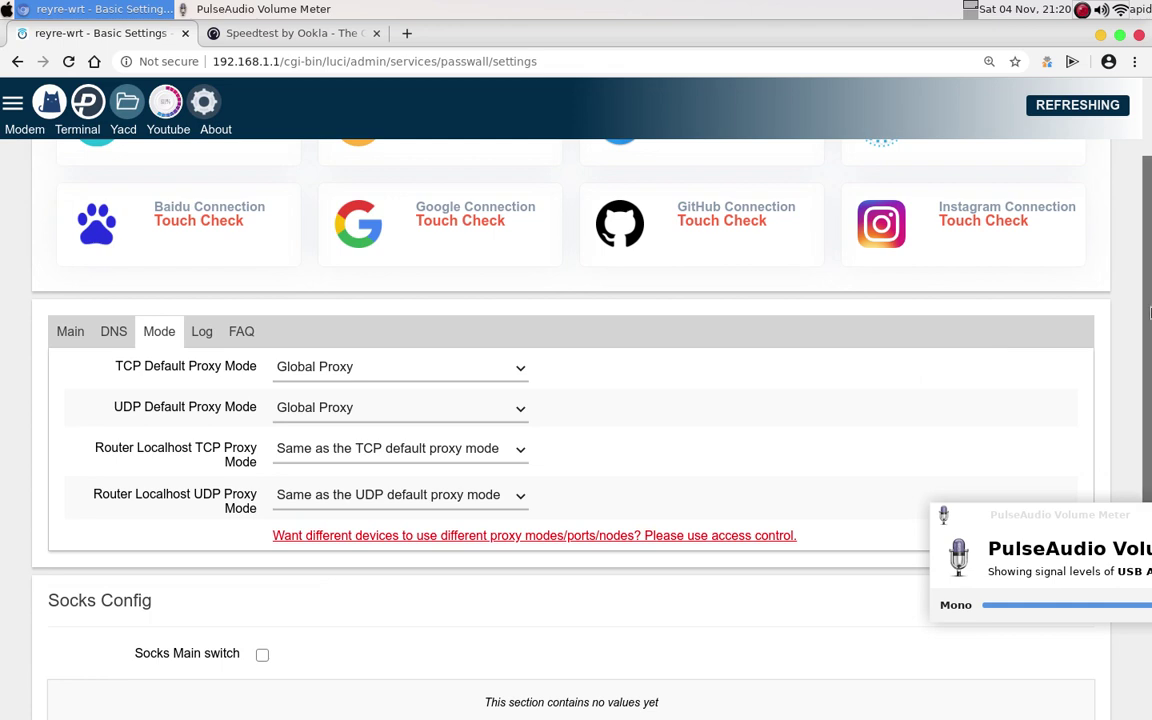
{"action": "scroll", "coordinate": [941, 314], "scroll_direction": "down", "scroll_amount": 2}
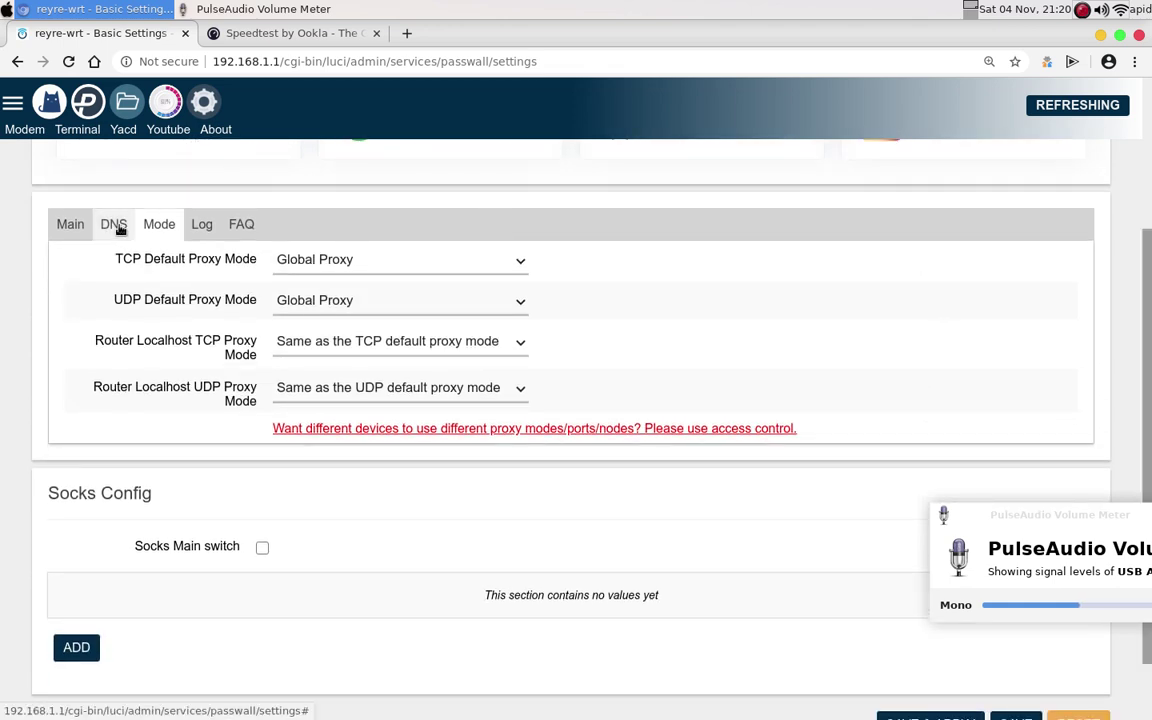
Step: Review PassWall's DNS settings and available Remote DNS servers, then return to the main node settings and service status
{"action": "left_click", "coordinate": [114, 226]}
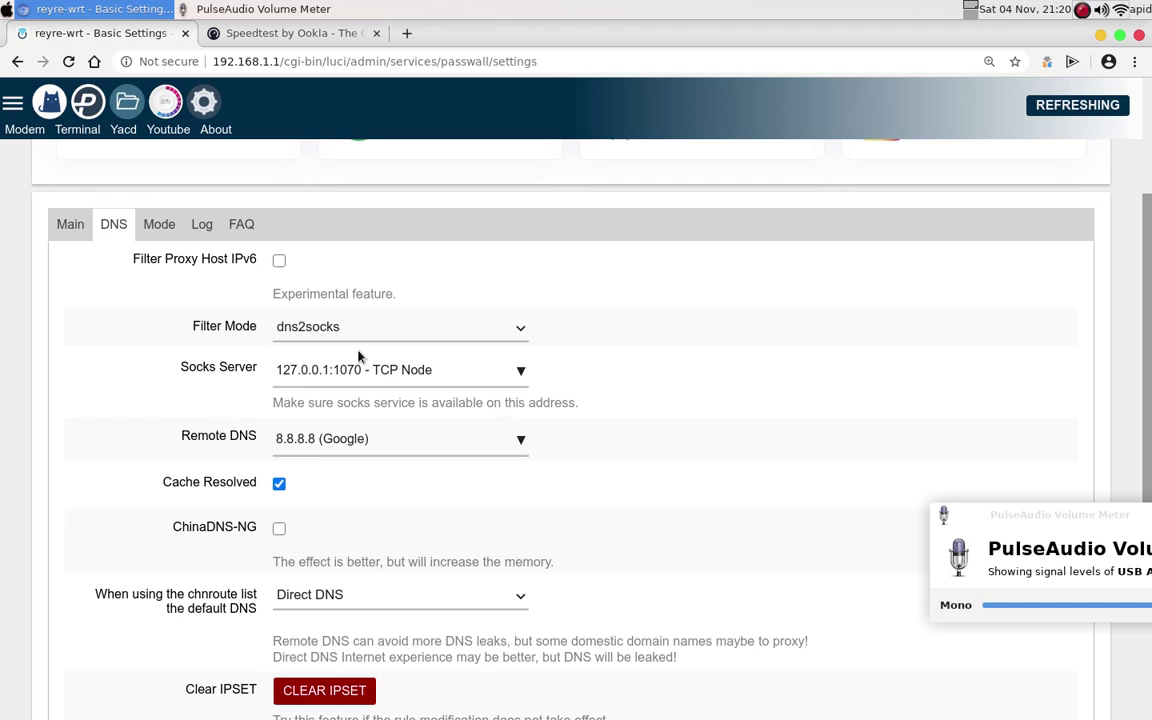
{"action": "left_click", "coordinate": [521, 441]}
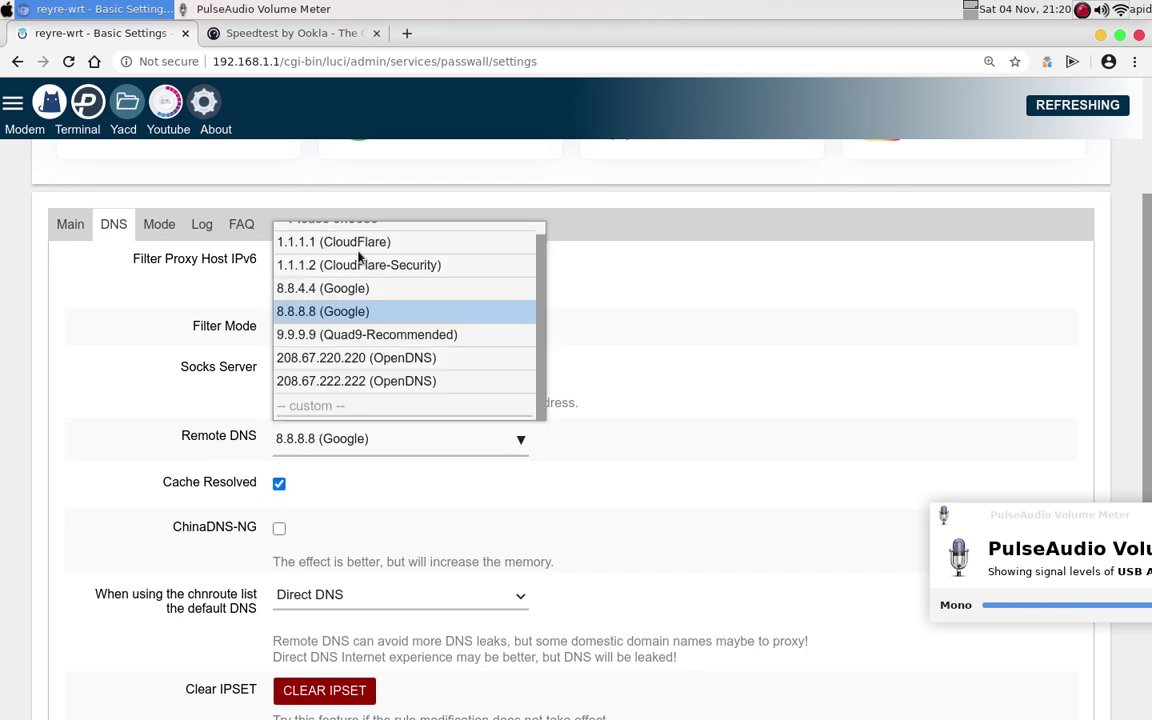
{"action": "left_click", "coordinate": [688, 347]}
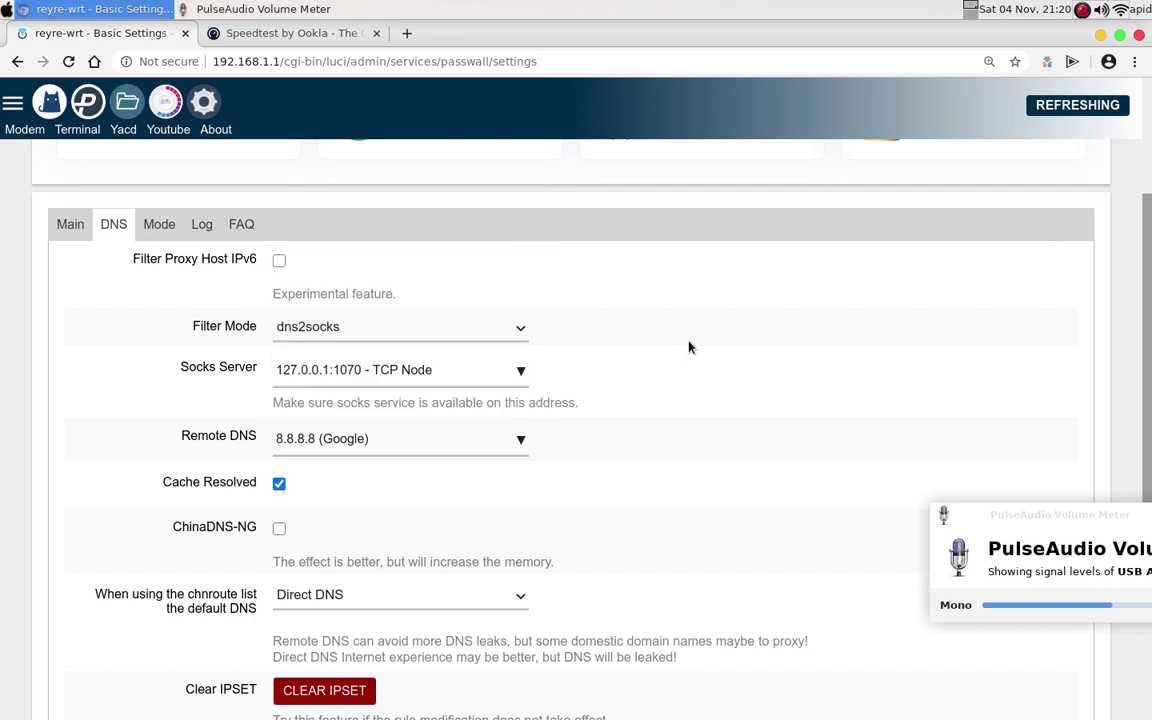
{"action": "left_click", "coordinate": [70, 227]}
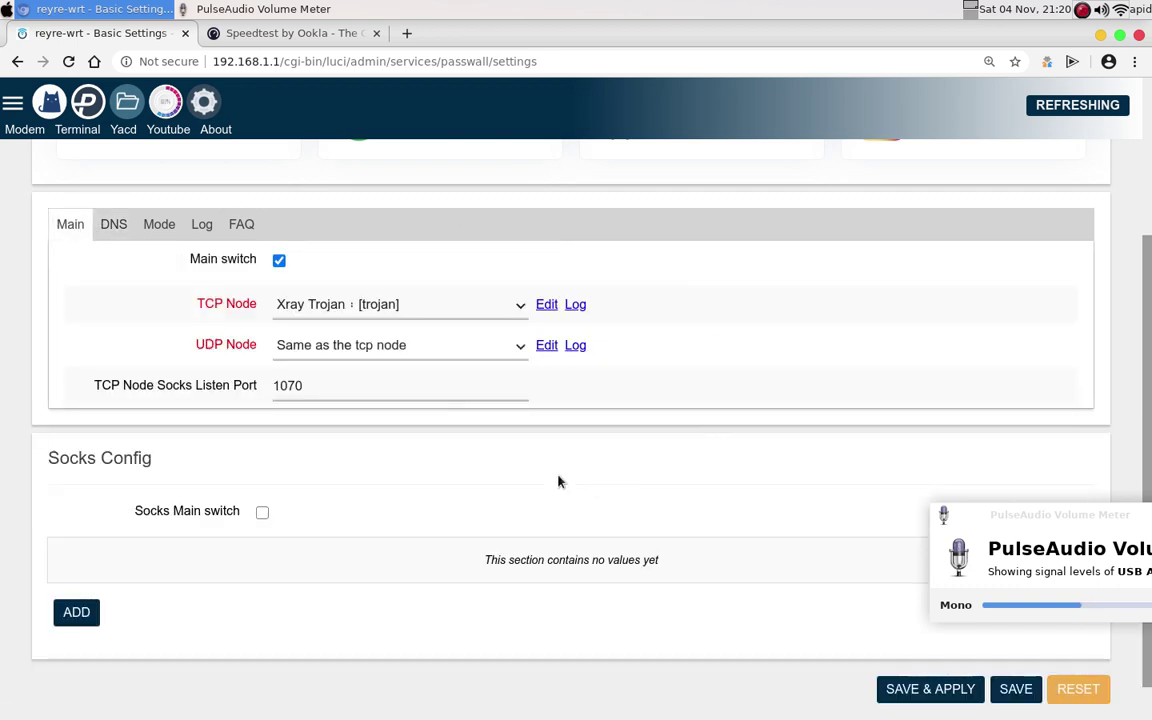
{"action": "left_click_drag", "start_coordinate": [1150, 357], "coordinate": [1150, 177]}
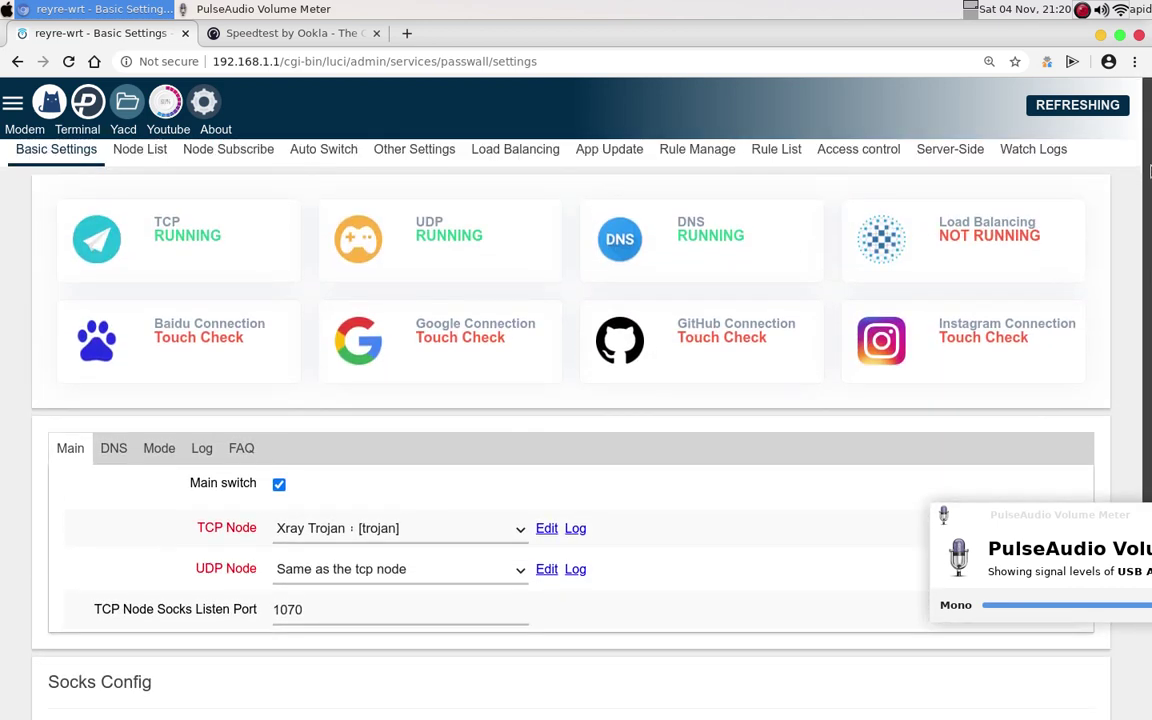